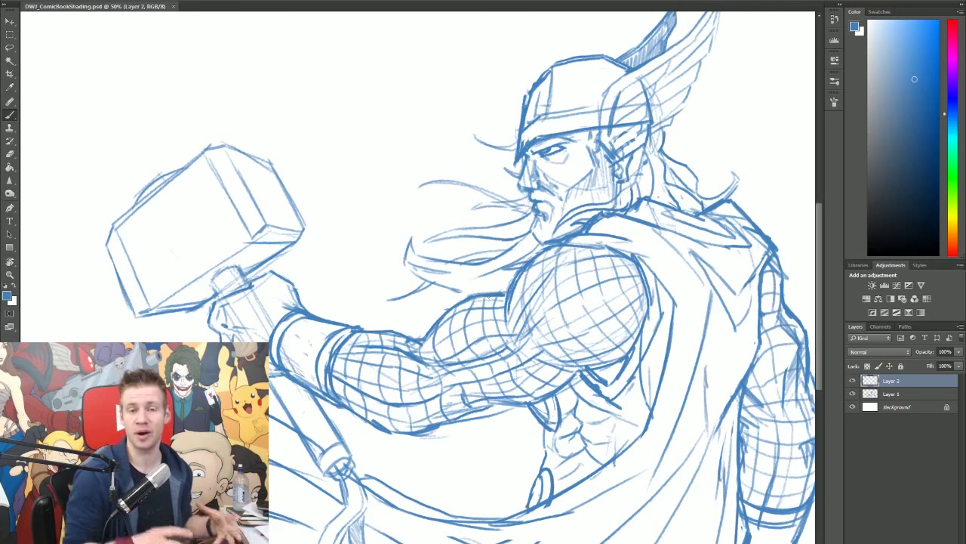
Step: Select the Jazza's - Ink Brush preset with black as the drawing colour
left_click(15, 1)
left_click(83, 25)
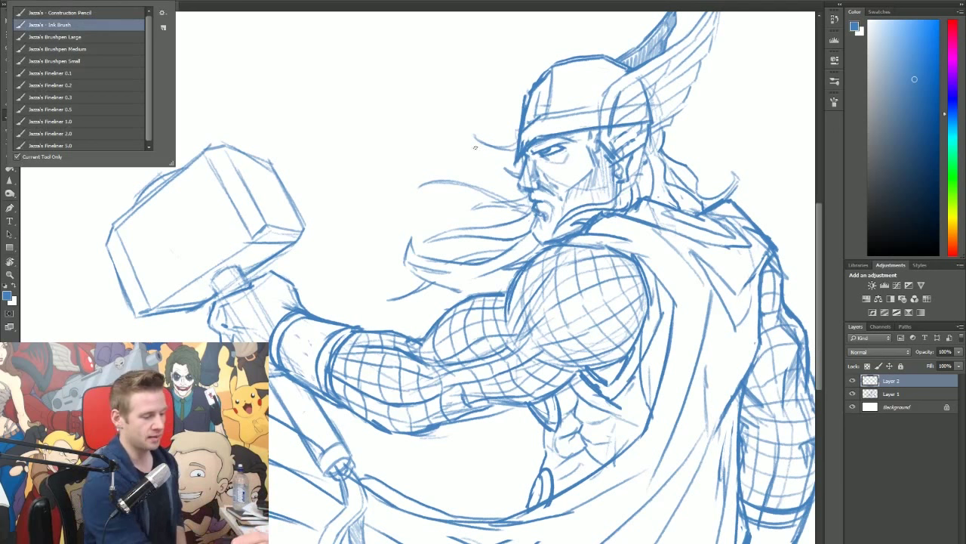
key("Return")
mouse_move(444, 122)
left_mouse_down()
mouse_move(442, 161)
mouse_move(356, 277)
left_mouse_up()
key("ctrl+z")
mouse_move(358, 135)
left_mouse_down()
mouse_move(422, 103)
mouse_move(388, 152)
mouse_move(444, 115)
mouse_move(414, 156)
mouse_move(326, 207)
mouse_move(370, 196)
mouse_move(376, 212)
mouse_move(411, 186)
mouse_move(379, 251)
mouse_move(309, 281)
left_mouse_up()
key("ctrl+z")
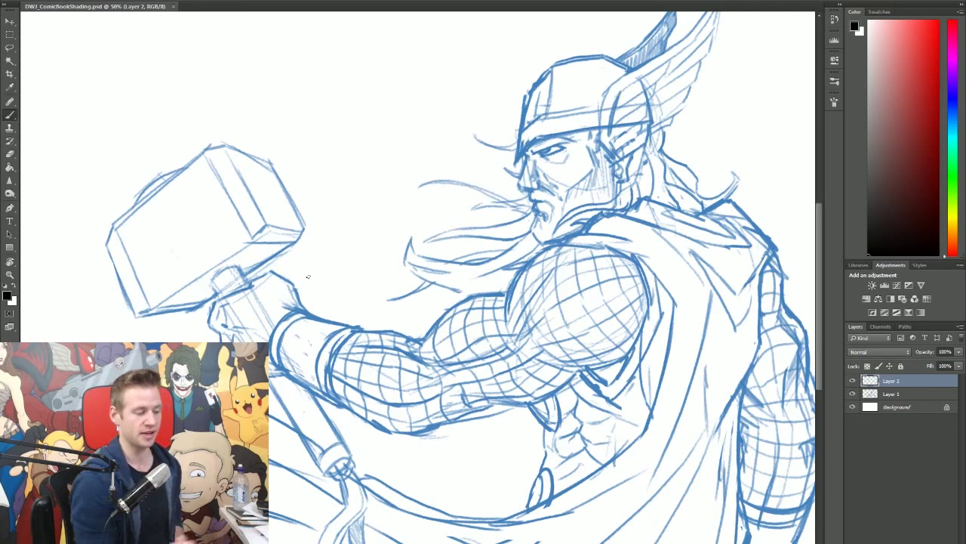
Step: Fade the sketch on Layer 1 to about 48% opacity and make Layer 2 the active drawing layer
key("ctrl+plus")
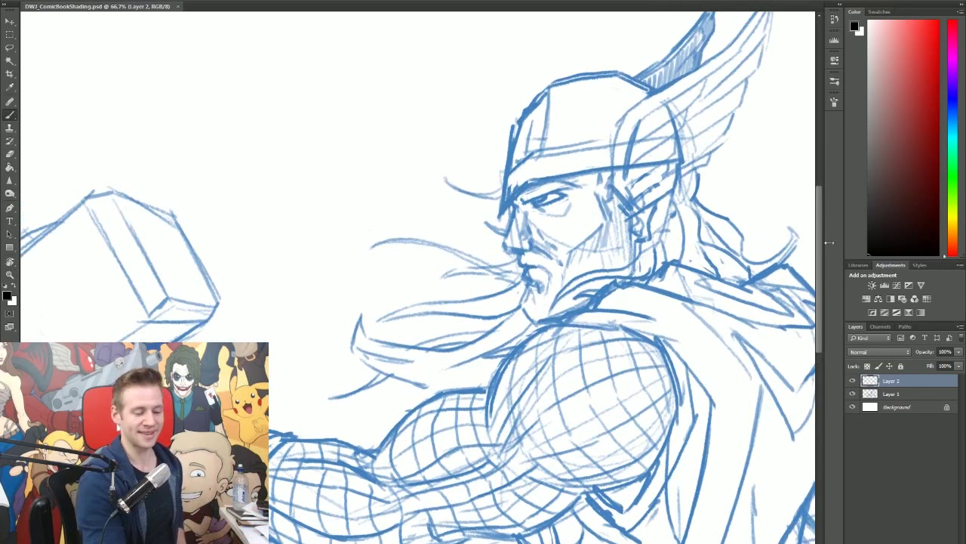
left_click(891, 393)
left_click(959, 352)
left_click_drag(956, 365, 935, 368)
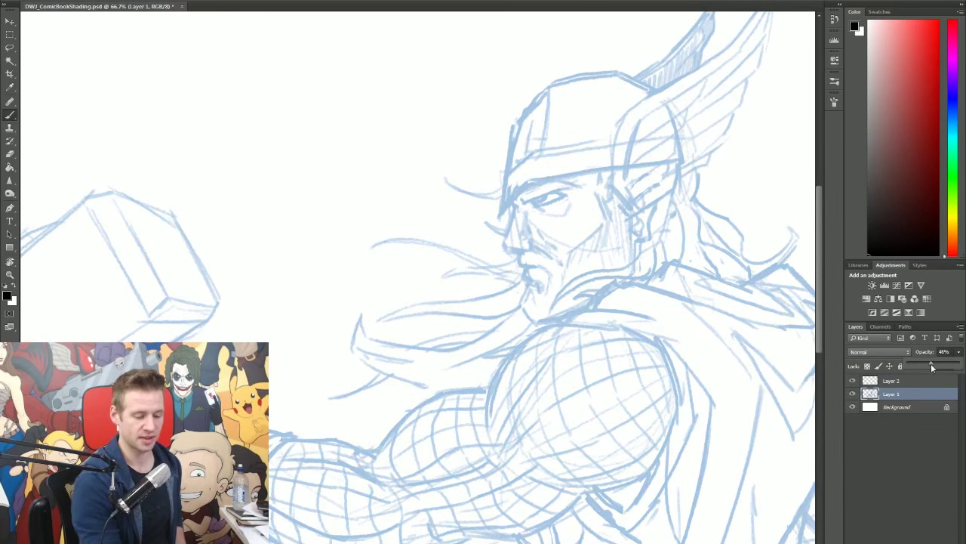
left_click(891, 381)
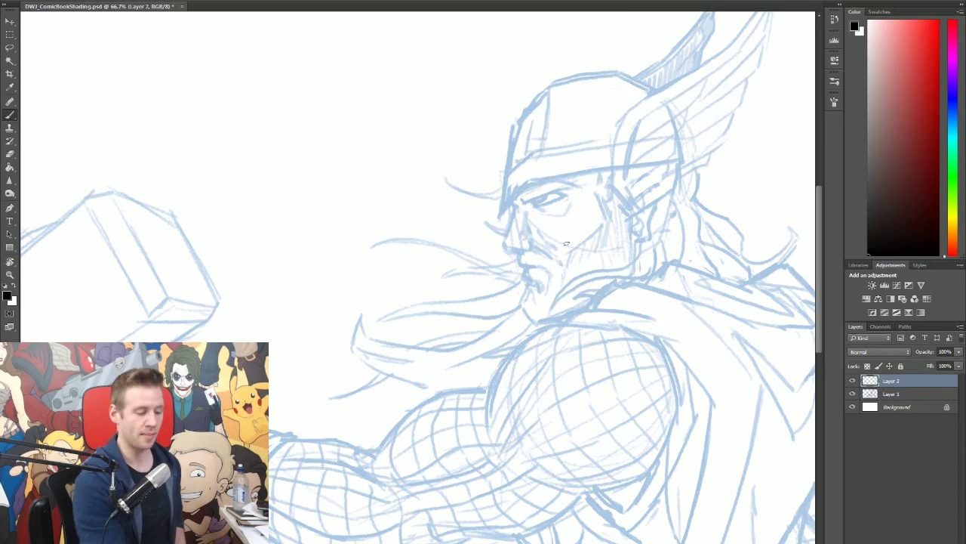
Step: Ink the upper and lower lines of the eyebrow over the sketch, redoing strokes until they follow it cleanly
mouse_move(521, 206)
left_mouse_down()
mouse_move(548, 188)
mouse_move(590, 188)
left_mouse_up()
key("ctrl+z")
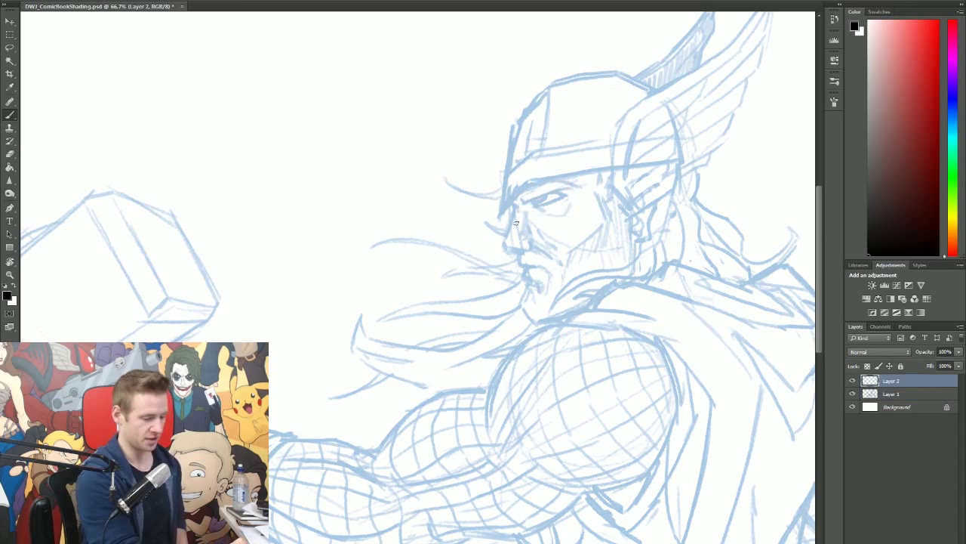
mouse_move(527, 203)
left_mouse_down()
mouse_move(572, 186)
mouse_move(523, 200)
mouse_move(580, 187)
left_mouse_up()
key("ctrl+z")
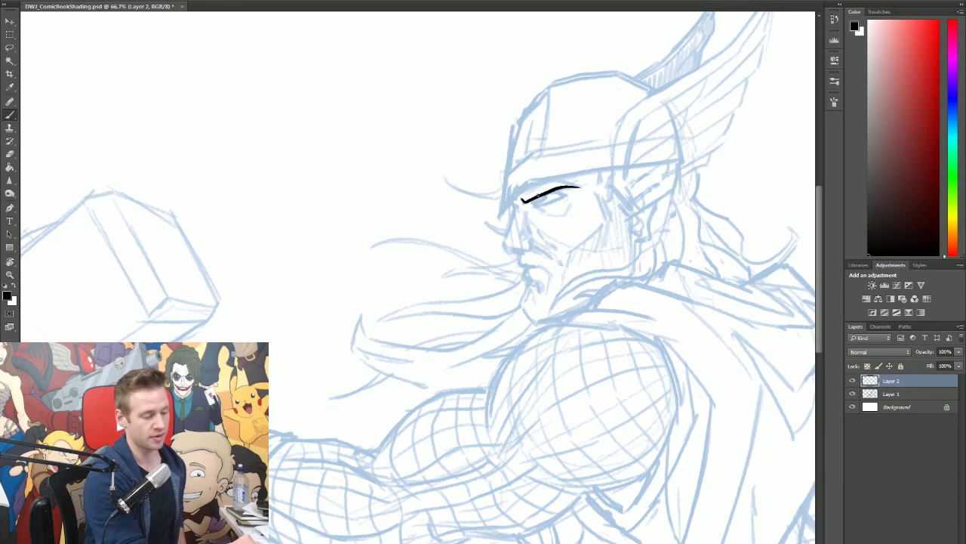
mouse_move(520, 199)
left_mouse_down()
mouse_move(552, 183)
mouse_move(530, 204)
mouse_move(541, 187)
mouse_move(584, 186)
left_mouse_up()
key("ctrl+z")
key("ctrl+z")
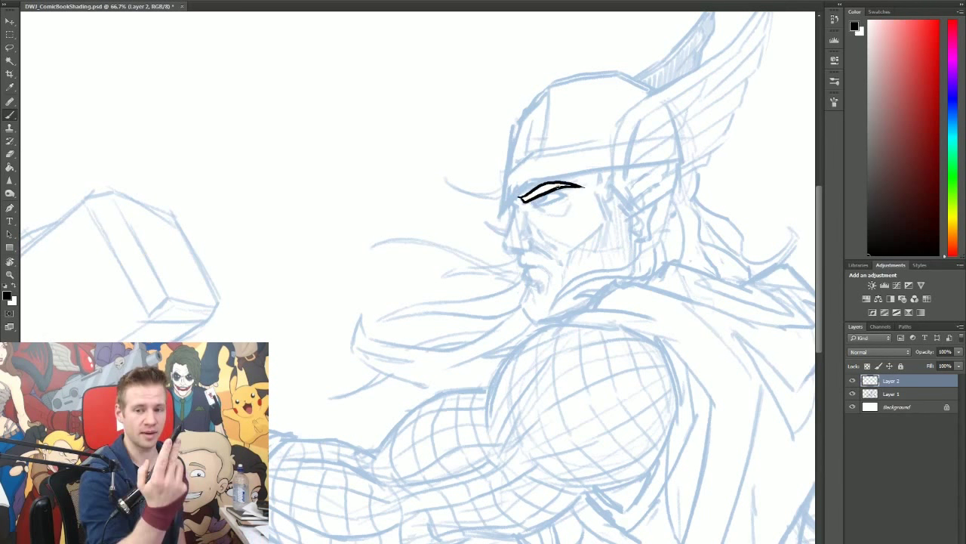
Step: Trim the eyebrow's outer tip with the Eraser tool
key("e")
left_click_drag(579, 186, 591, 180)
key("b")
key("e")
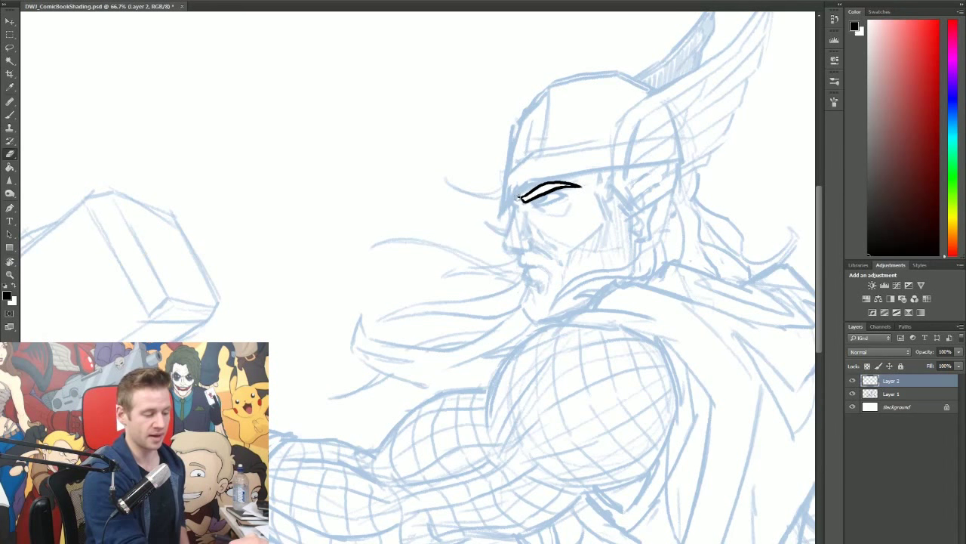
Step: Tidy the eyebrow's inner end, ink the eye outline beneath it and trim the eye's outer corner
mouse_move(519, 198)
left_mouse_down()
mouse_move(529, 210)
mouse_move(526, 202)
mouse_move(567, 194)
left_mouse_up()
key("b")
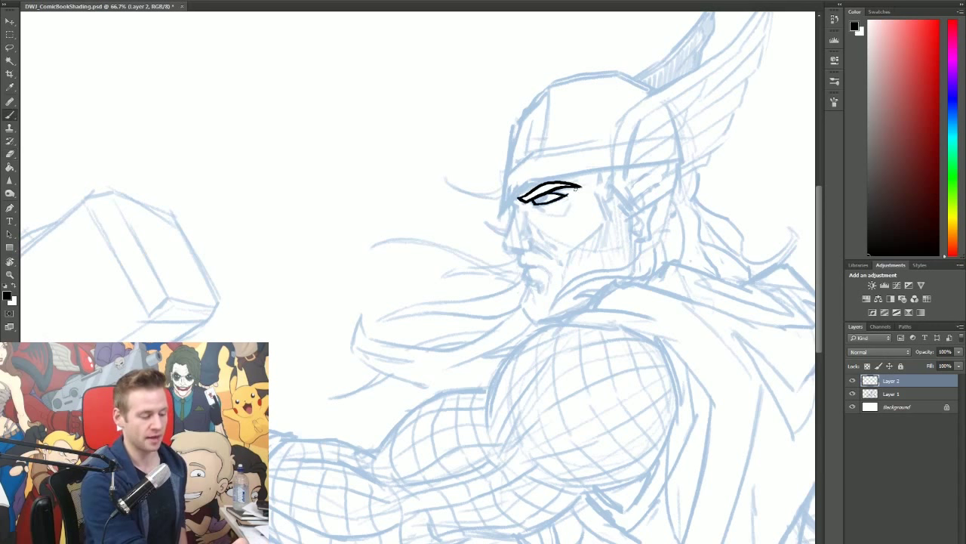
key("e")
left_click_drag(570, 192, 566, 199)
key("b")
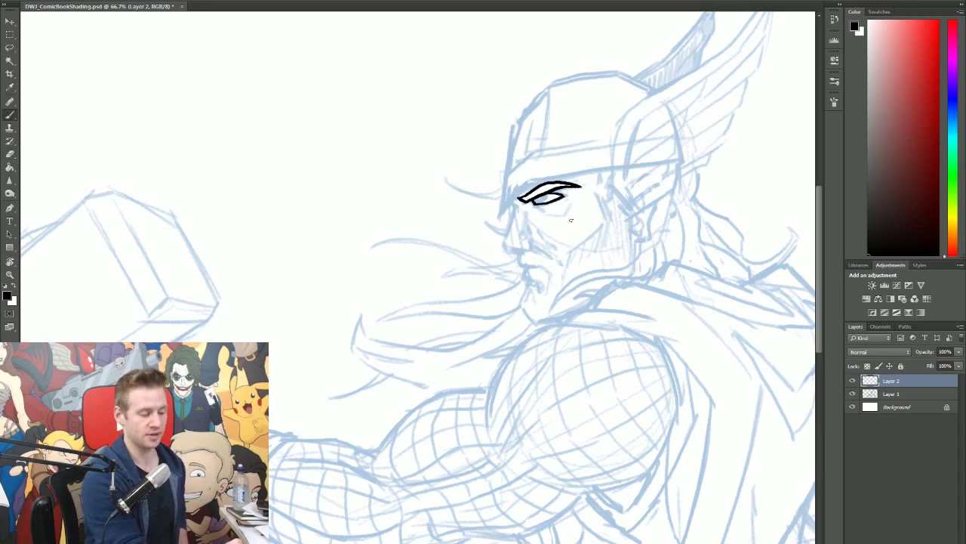
mouse_move(333, 162)
left_mouse_down()
mouse_move(385, 137)
mouse_move(413, 149)
mouse_move(387, 182)
mouse_move(401, 183)
mouse_move(404, 209)
mouse_move(367, 198)
mouse_move(364, 241)
left_mouse_up()
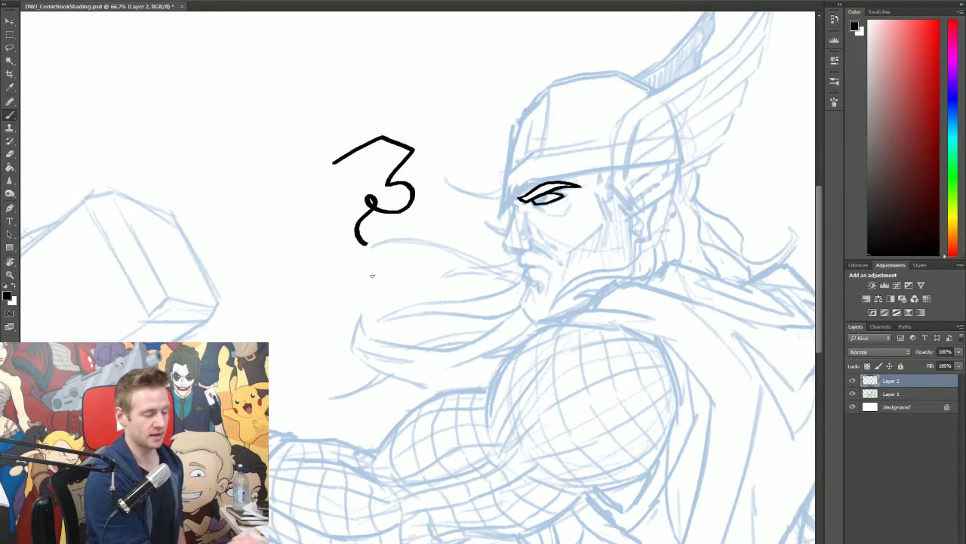
key("ctrl+z")
mouse_move(317, 155)
left_mouse_down()
mouse_move(396, 131)
mouse_move(423, 151)
mouse_move(368, 160)
mouse_move(336, 200)
mouse_move(368, 208)
mouse_move(381, 237)
left_mouse_up()
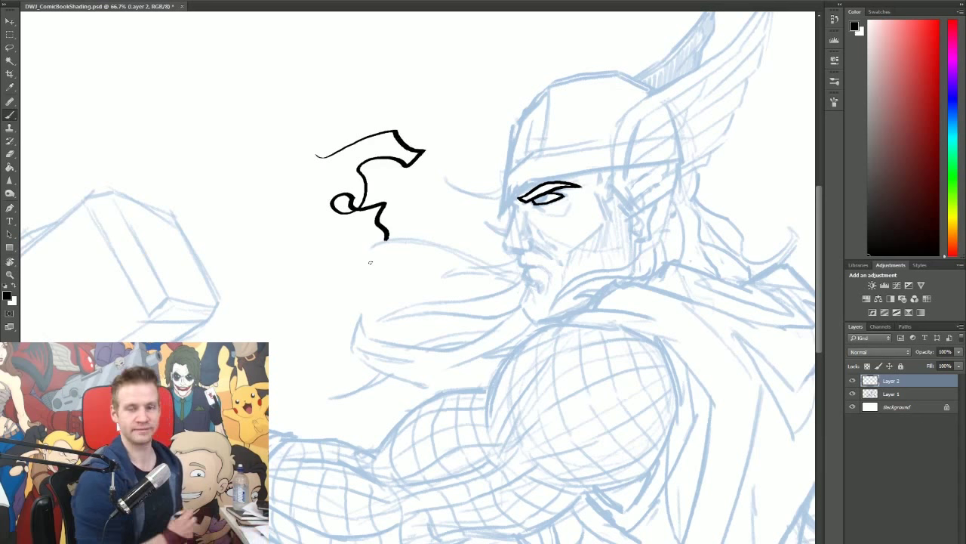
key("ctrl+z")
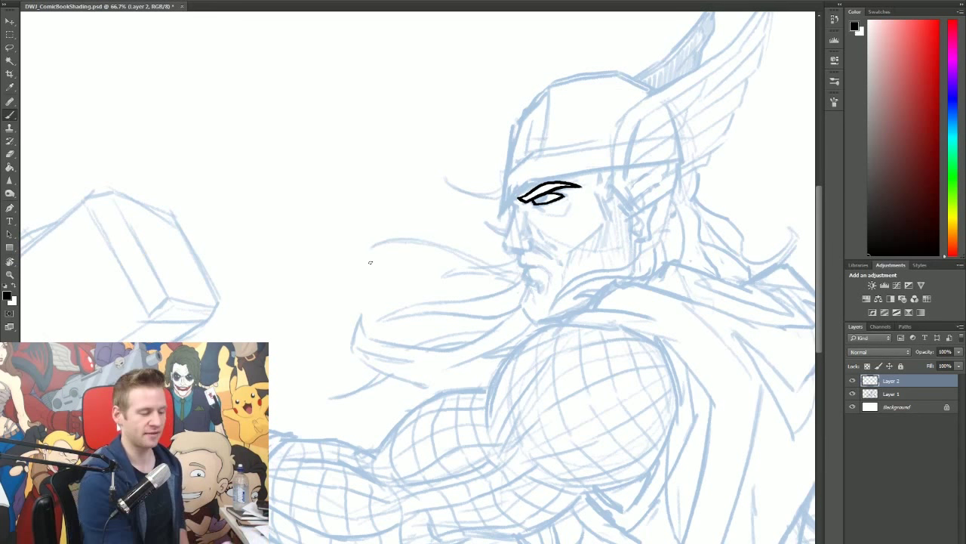
Step: Ink the nose in profile, from the bridge down to the tip and the nostril
left_click_drag(511, 202, 502, 247)
key("ctrl+z")
mouse_move(514, 197)
left_mouse_down()
mouse_move(504, 243)
mouse_move(532, 249)
left_mouse_up()
key("ctrl+z")
mouse_move(512, 198)
left_mouse_down()
mouse_move(506, 245)
mouse_move(527, 255)
mouse_move(535, 238)
left_mouse_up()
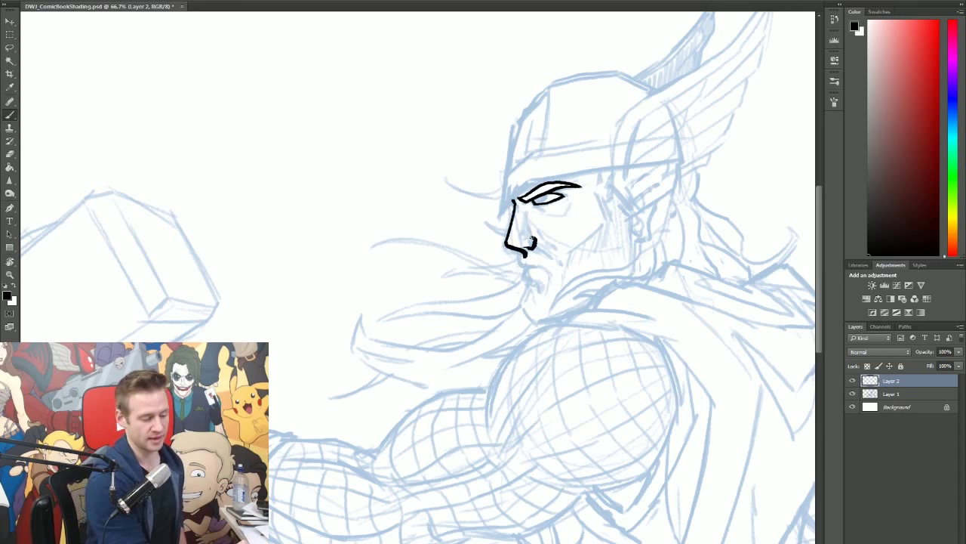
left_click_drag(533, 238, 523, 240)
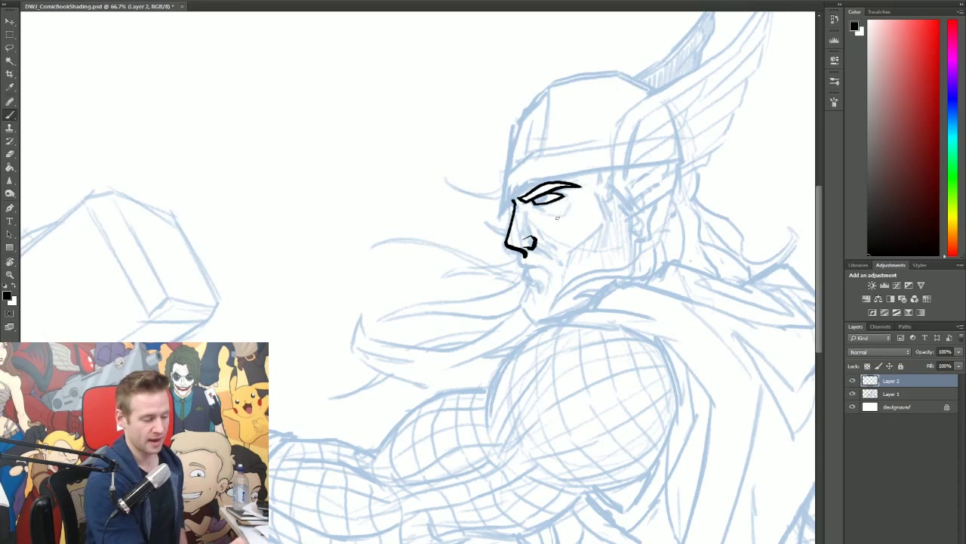
Step: Ink the short crease under the eye
mouse_move(532, 204)
left_mouse_down()
mouse_move(549, 216)
mouse_move(569, 204)
mouse_move(555, 212)
left_mouse_up()
key("ctrl+z")
key("ctrl+z")
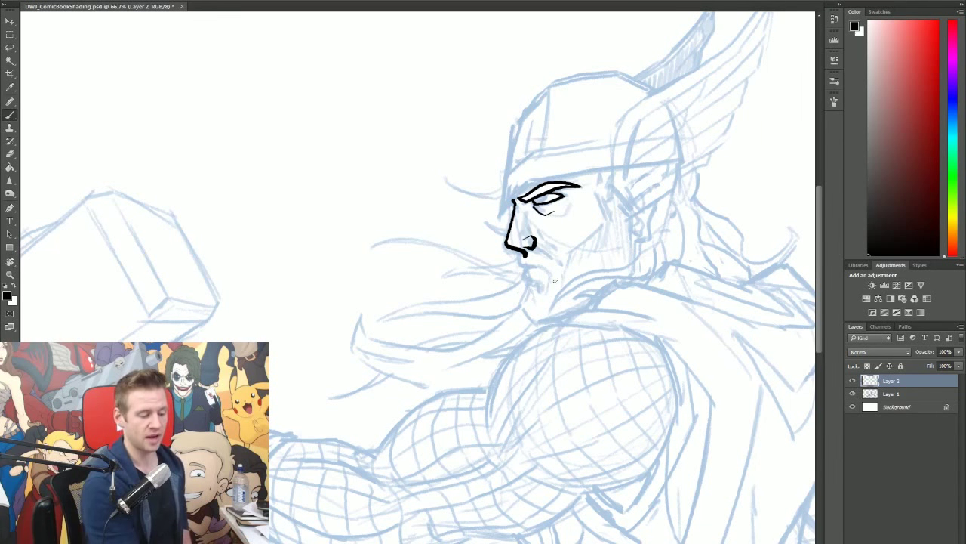
Step: Ink the moustache, mouth and front edge of the bearded chin, undoing and redrawing the chin line
mouse_move(526, 254)
left_mouse_down()
mouse_move(528, 265)
mouse_move(530, 255)
mouse_move(539, 265)
mouse_move(533, 252)
mouse_move(558, 266)
mouse_move(550, 272)
mouse_move(557, 263)
mouse_move(563, 270)
mouse_move(545, 267)
mouse_move(551, 281)
mouse_move(535, 264)
mouse_move(551, 281)
mouse_move(532, 281)
mouse_move(547, 285)
mouse_move(524, 302)
mouse_move(543, 325)
left_mouse_up()
key("e")
key("b")
key("e")
key("b")
key("ctrl+alt+z")
key("ctrl+alt+z")
key("ctrl+z")
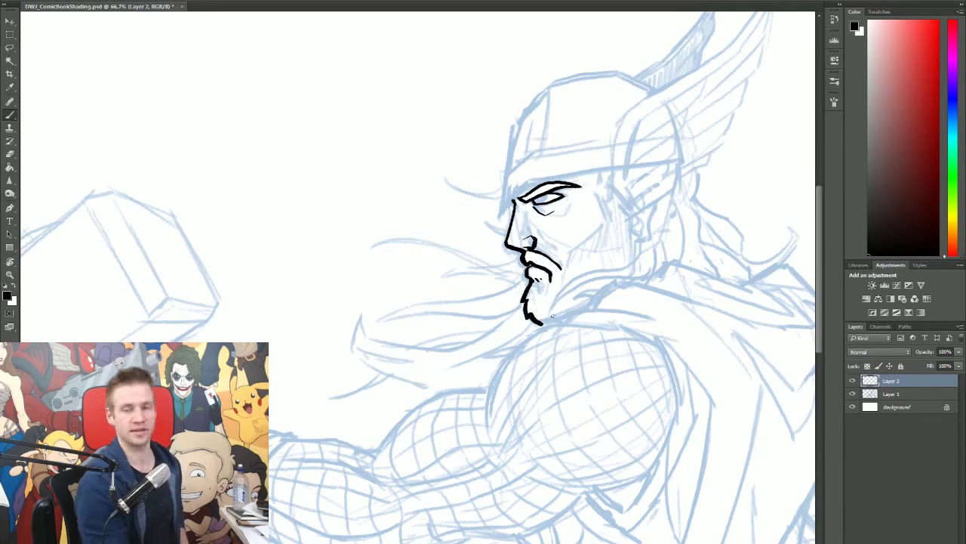
key("ctrl+z")
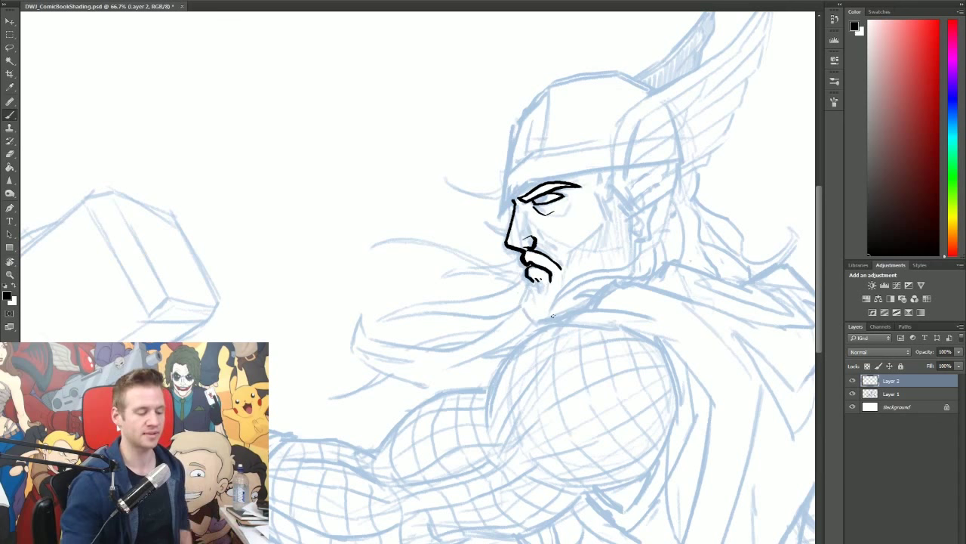
left_click_drag(529, 268, 536, 325)
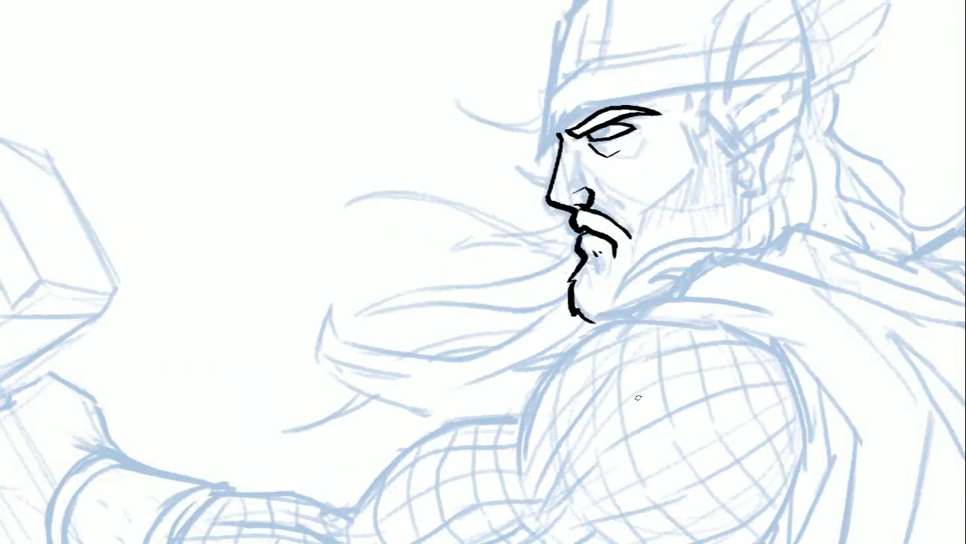
Step: Ink the facial detail lines: beard tufts under the lip, the cheekbone edge and the crease beside the nose
mouse_move(584, 264)
left_mouse_down()
mouse_move(591, 278)
mouse_move(602, 274)
left_mouse_up()
left_click_drag(687, 129, 647, 216)
left_click_drag(629, 236, 630, 257)
mouse_move(595, 184)
left_mouse_down()
mouse_move(637, 233)
mouse_move(624, 214)
mouse_move(629, 221)
left_mouse_up()
key("ctrl+z")
key("ctrl+z")
left_click_drag(613, 157, 632, 146)
key("ctrl+z")
Step: Ink the double-lined frame of the helmet's near wing, from beside the ear up along its leading edge
mouse_move(708, 117)
left_mouse_down()
mouse_move(731, 152)
mouse_move(729, 8)
left_mouse_up()
scroll(728, 8, "up", 1)
mouse_move(729, 71)
left_mouse_down()
mouse_move(847, 1)
mouse_move(746, 76)
left_mouse_up()
mouse_move(747, 75)
left_mouse_down()
mouse_move(728, 183)
mouse_move(750, 219)
left_mouse_up()
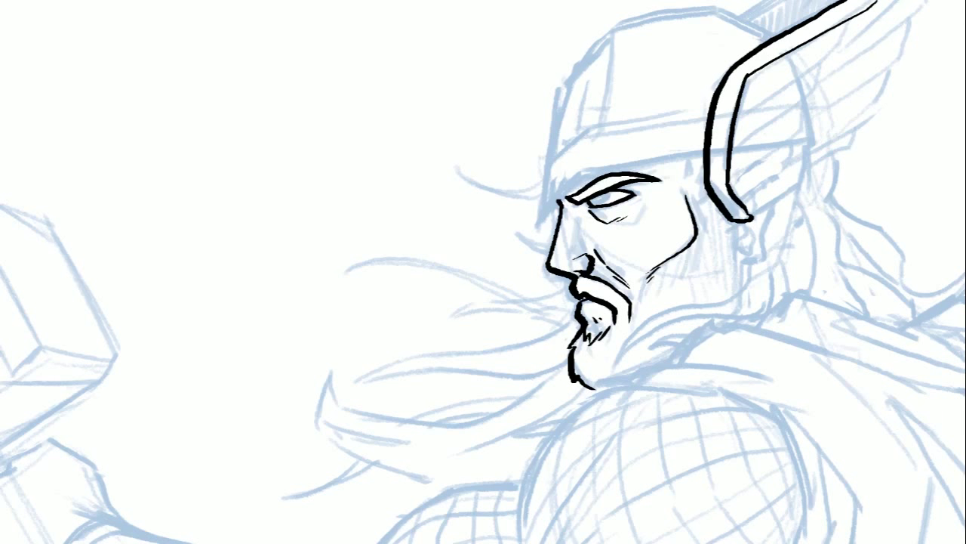
Step: Ink the helmet's brow band, pointed front edge, dome outline and front panel seam
mouse_move(704, 156)
left_mouse_down()
mouse_move(592, 176)
mouse_move(545, 216)
left_mouse_up()
key("ctrl+z")
left_click_drag(574, 185, 539, 221)
mouse_move(546, 168)
left_mouse_down()
mouse_move(539, 220)
mouse_move(591, 133)
mouse_move(710, 112)
left_mouse_up()
mouse_move(551, 163)
left_mouse_down()
mouse_move(565, 108)
mouse_move(725, 9)
mouse_move(774, 34)
left_mouse_up()
left_click_drag(616, 39, 604, 121)
Step: Ink the sideburn edge below the helmet and hatch short beard hairs along the lower cheek
left_click_drag(687, 163, 696, 210)
left_click_drag(630, 305, 633, 321)
left_click_drag(645, 292, 640, 318)
left_click_drag(666, 273, 647, 314)
key("ctrl+z")
mouse_move(667, 271)
left_mouse_down()
mouse_move(656, 308)
mouse_move(666, 301)
left_mouse_up()
Step: Ink the two layers of feathers inside the near helmet wing, redrawing the lower feather lines
left_click_drag(896, 1, 740, 105)
mouse_move(806, 106)
left_mouse_down()
mouse_move(736, 173)
mouse_move(755, 210)
left_mouse_up()
left_click_drag(918, 2, 822, 88)
left_click_drag(897, 31, 806, 123)
mouse_move(870, 81)
left_mouse_down()
mouse_move(859, 113)
mouse_move(791, 166)
left_mouse_up()
left_click_drag(843, 132, 775, 200)
key("ctrl+z")
key("ctrl+z")
left_click_drag(873, 78, 793, 156)
left_click_drag(847, 128, 839, 153)
left_click_drag(857, 131, 784, 186)
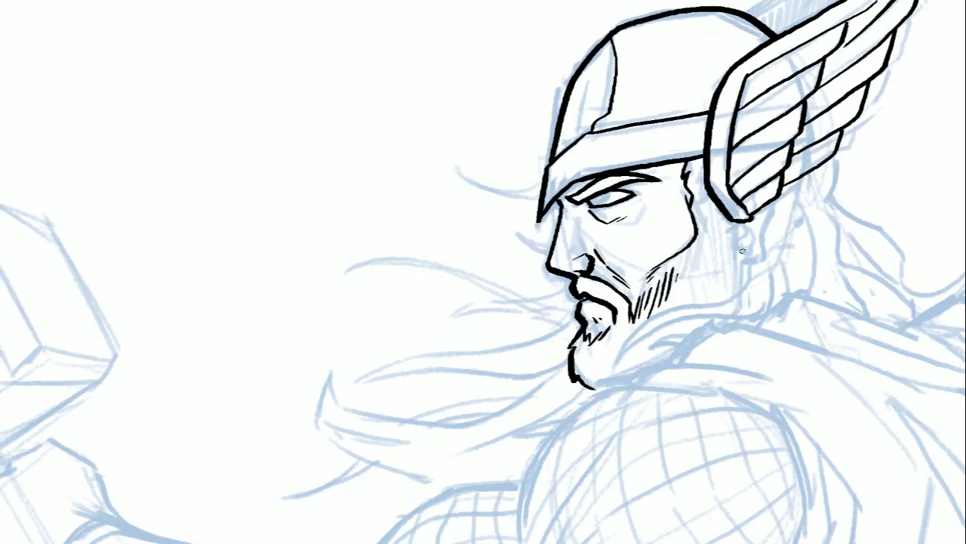
Step: Ink the ear and the beard's lower edge along the jaw, plus the outer hair line behind the helmet
mouse_move(769, 203)
left_mouse_down()
mouse_move(742, 258)
mouse_move(608, 373)
left_mouse_up()
left_click_drag(760, 280, 642, 336)
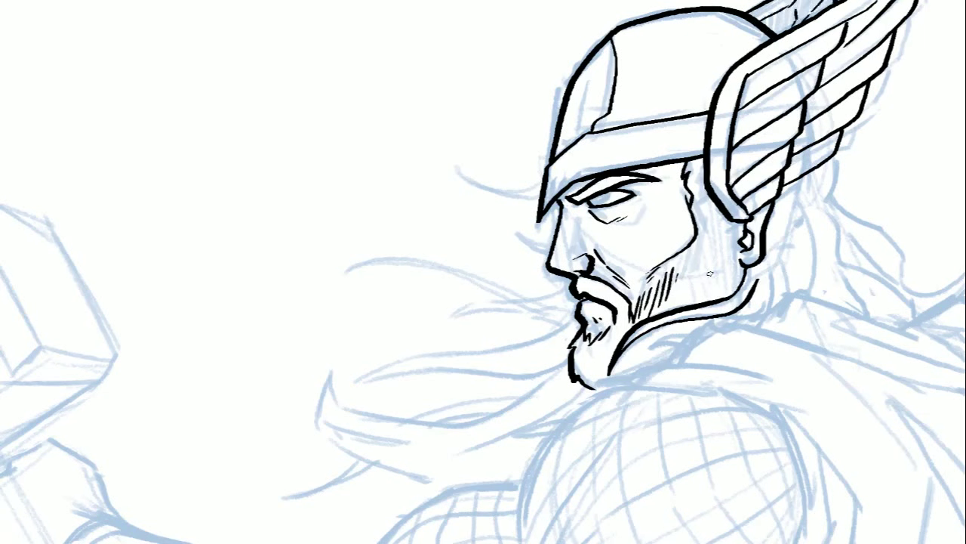
mouse_move(832, 159)
left_mouse_down()
mouse_move(840, 215)
mouse_move(905, 285)
left_mouse_up()
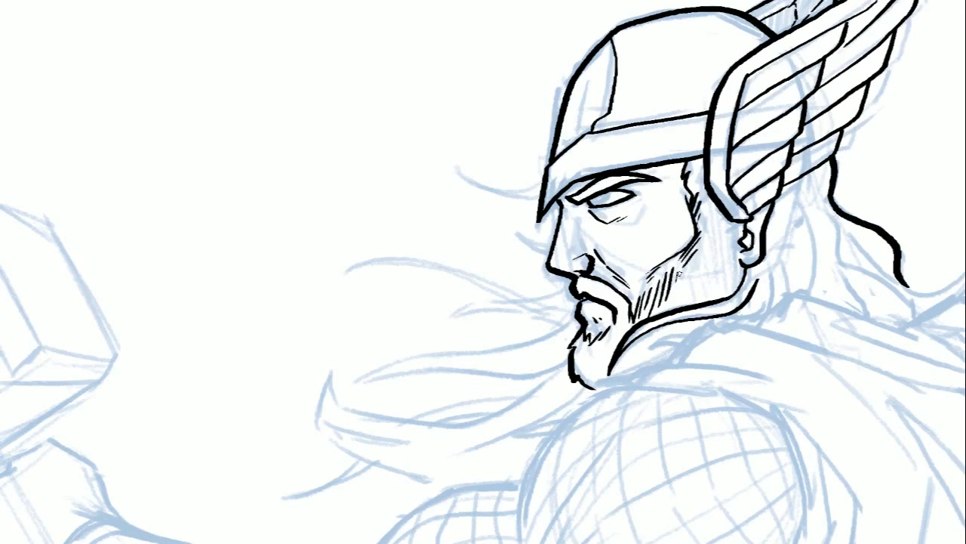
Step: Add the remaining hatching around the sideburn and ear, and ink the iris inside the eye
left_click_drag(736, 249, 742, 292)
scroll(659, 395, "down", 3)
left_click_drag(609, 155, 600, 165)
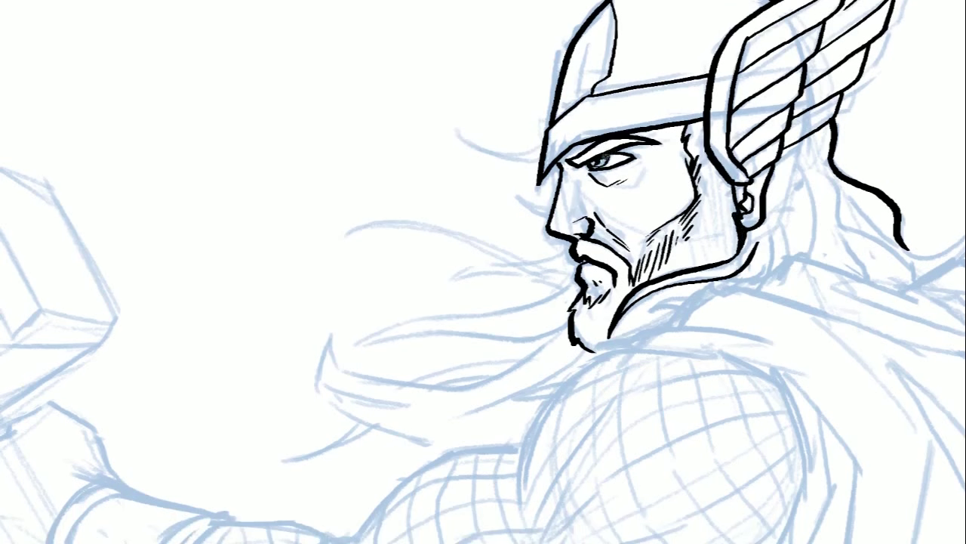
Step: Ink the thin wind-blown strands in front of the mouth, nose and helmet
mouse_move(571, 254)
left_mouse_down()
mouse_move(432, 293)
mouse_move(341, 239)
mouse_move(563, 282)
left_mouse_up()
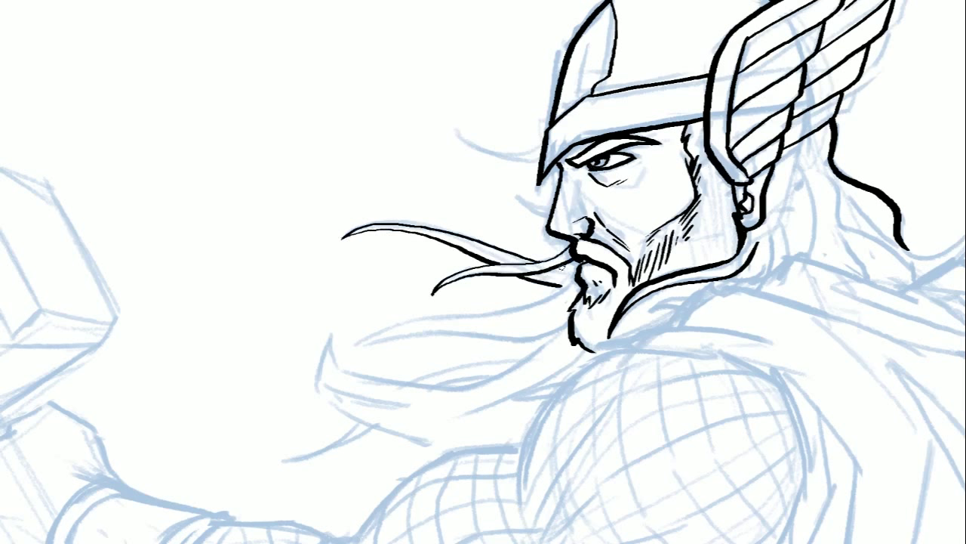
left_click_drag(521, 187, 548, 219)
left_click_drag(540, 159, 462, 138)
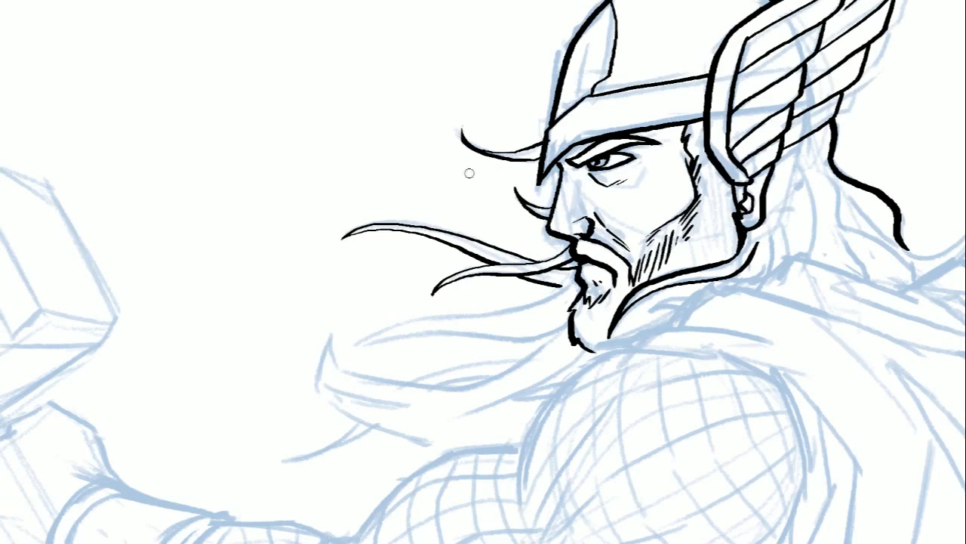
Step: Ink the upper lock of the beard blowing forward from the chin
left_click_drag(567, 283, 360, 344)
left_click_drag(359, 344, 552, 318)
key("ctrl+z")
key("ctrl+z")
Step: Ink the large lower beard lock with its upturned tip, its underside and the loose strand trailing below
mouse_move(568, 283)
left_mouse_down()
mouse_move(349, 335)
mouse_move(550, 328)
mouse_move(336, 330)
left_mouse_up()
left_click_drag(335, 331, 458, 404)
left_click_drag(323, 384, 447, 403)
mouse_move(318, 377)
left_mouse_down()
mouse_move(426, 442)
mouse_move(499, 430)
left_mouse_up()
key("ctrl+z")
left_click_drag(433, 444, 506, 445)
left_click_drag(590, 350, 414, 428)
left_click_drag(408, 438, 492, 414)
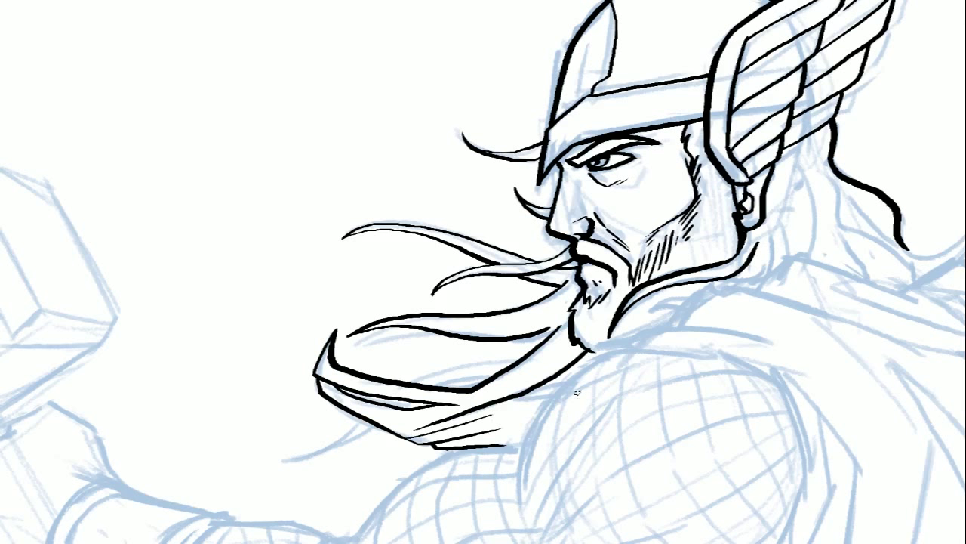
left_click_drag(377, 434, 290, 457)
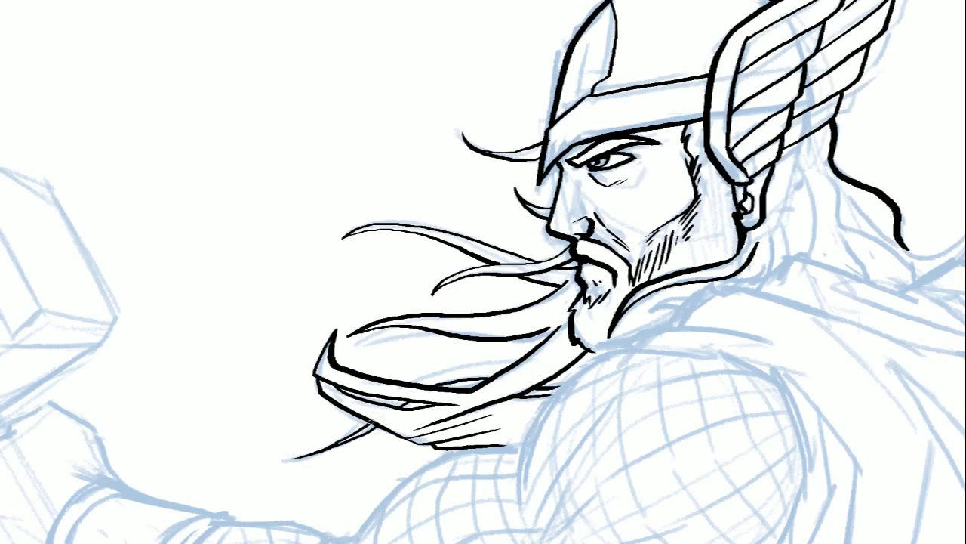
Step: Add fine inner strand lines to the blowing beard locks between the chin and the upper arm
left_click_drag(414, 385, 518, 361)
left_click_drag(578, 346, 478, 402)
left_click_drag(583, 350, 517, 383)
mouse_move(578, 293)
left_mouse_down()
mouse_move(449, 344)
mouse_move(463, 331)
left_mouse_up()
key("ctrl+z")
left_click_drag(570, 306, 508, 328)
left_click_drag(527, 437, 438, 445)
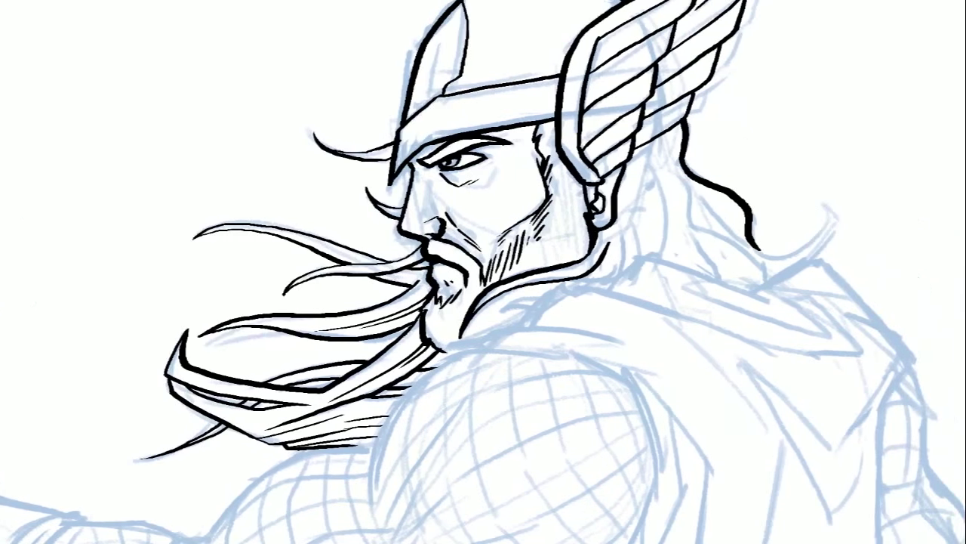
Step: Ink the upturned hair curl behind the neck and the cape's collar folds across both shoulders
mouse_move(743, 231)
left_mouse_down()
mouse_move(816, 200)
mouse_move(833, 235)
left_mouse_up()
left_click_drag(467, 350, 652, 367)
left_click_drag(521, 296, 862, 352)
left_click_drag(609, 285, 784, 304)
mouse_move(748, 290)
left_mouse_down()
mouse_move(793, 261)
mouse_move(890, 324)
left_mouse_up()
mouse_move(874, 315)
left_mouse_down()
mouse_move(904, 336)
mouse_move(882, 407)
left_mouse_up()
Step: Ink the wavy hair locks falling from behind the ear and helmet wing down to the cape collar
scroll(674, 174, "down", 1)
left_click_drag(652, 107, 691, 230)
left_click_drag(695, 158, 701, 187)
left_click_drag(701, 190, 758, 231)
mouse_move(708, 210)
left_mouse_down()
mouse_move(729, 249)
mouse_move(762, 251)
left_mouse_up()
mouse_move(624, 162)
left_mouse_down()
mouse_move(596, 252)
mouse_move(624, 231)
left_mouse_up()
left_click_drag(630, 151, 642, 220)
left_click_drag(634, 116, 669, 194)
left_click_drag(662, 101, 730, 205)
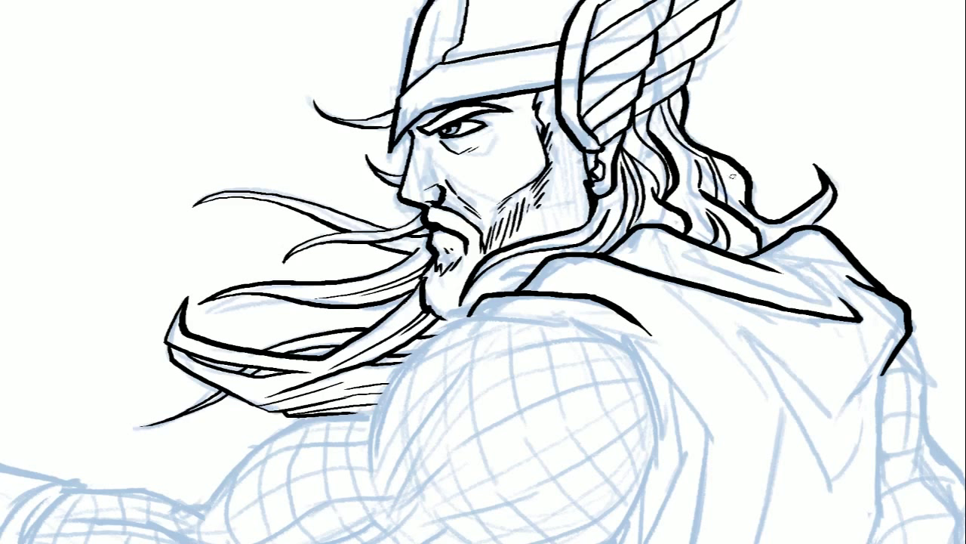
Step: Add thin strand lines inside the wavy hair at the back of the neck
left_click_drag(718, 158, 737, 212)
left_click_drag(675, 160, 701, 227)
left_click_drag(734, 80, 687, 123)
key("ctrl+z")
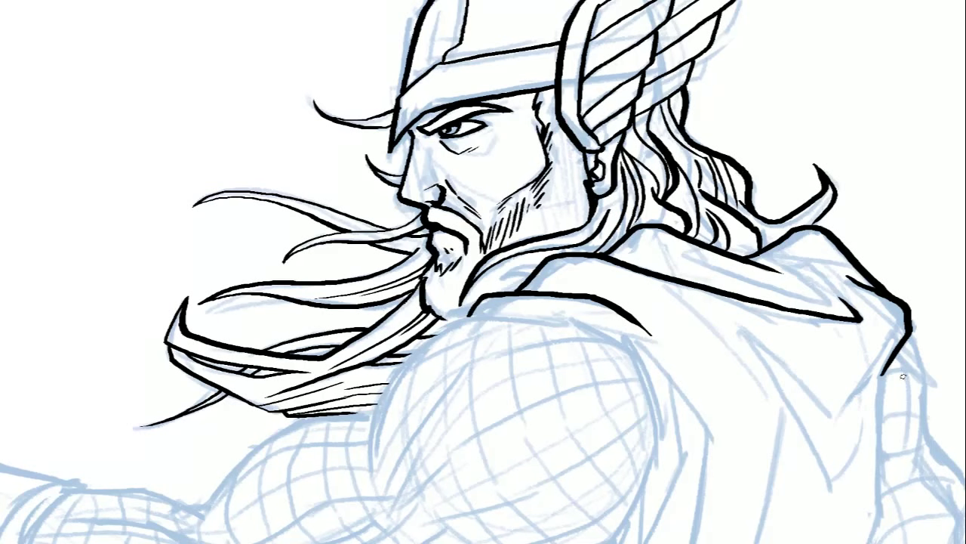
Step: Ink the pointed V-shaped cape folds on the upper back and the fold line inside the collar
left_click_drag(753, 337, 840, 406)
left_click_drag(865, 422, 833, 483)
left_click_drag(672, 258, 812, 292)
Step: Ink the cape's edge over the near shoulder and its long outer contours and folds down the back
scroll(812, 292, "down", 1)
mouse_move(468, 253)
left_mouse_down()
mouse_move(638, 299)
mouse_move(709, 387)
left_mouse_up()
scroll(708, 387, "down", 3)
left_click_drag(706, 195, 489, 542)
left_click_drag(892, 104, 752, 508)
left_click_drag(662, 32, 775, 145)
left_click_drag(778, 151, 664, 498)
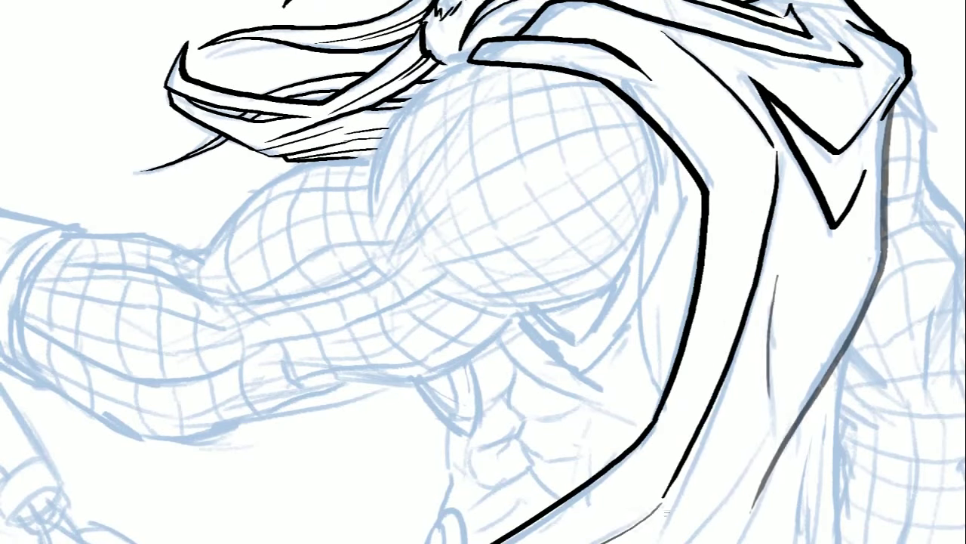
Step: Ink the inner fold lines and rear edge of the cape's lower part
left_click_drag(778, 277, 770, 397)
scroll(769, 397, "down", 1)
left_click_drag(663, 442, 430, 542)
left_click_drag(859, 260, 856, 543)
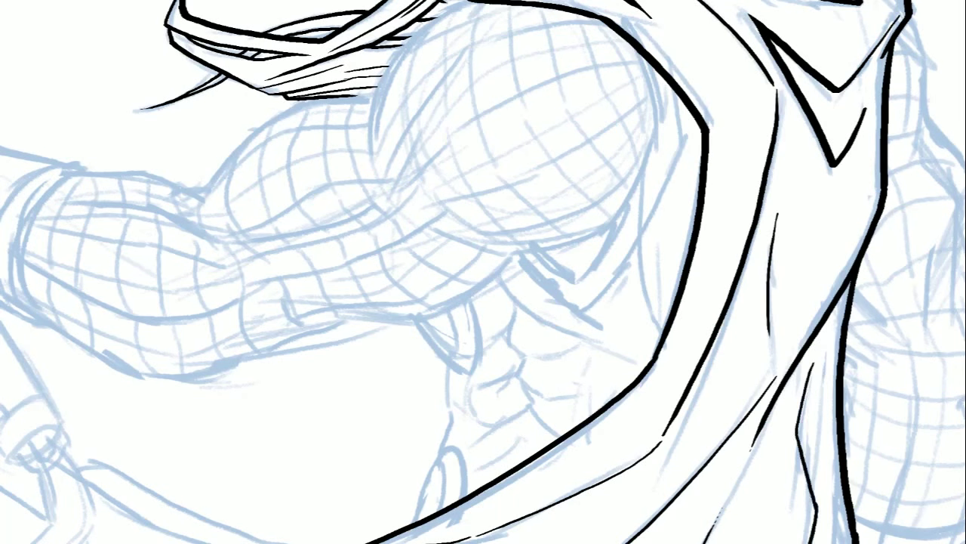
Step: Ink the front edge and underside of the near shoulder muscle and the upper and lower contours of the biceps
scroll(409, 237, "up", 3)
key("ctrl+z")
left_click_drag(477, 144, 376, 275)
left_click_drag(479, 380, 626, 355)
left_click_drag(381, 241, 189, 337)
left_click_drag(244, 383, 371, 354)
Step: Ink the shoulder muscle's rear curve and its inner muscle lines along the front edge and across the lower part
mouse_move(374, 293)
left_mouse_down()
mouse_move(387, 347)
mouse_move(496, 369)
left_mouse_up()
key("ctrl+z")
mouse_move(551, 179)
left_mouse_down()
mouse_move(646, 202)
mouse_move(659, 266)
left_mouse_up()
mouse_move(442, 335)
left_mouse_down()
mouse_move(641, 275)
mouse_move(626, 282)
left_mouse_up()
key("ctrl+z")
left_click_drag(384, 275, 500, 166)
Step: Ink the underside of the upper arm and the forearm's upper, lower and inner muscle contours up to the bracer
left_click_drag(532, 389, 294, 456)
left_click_drag(365, 459, 153, 513)
left_click_drag(204, 338, 73, 315)
mouse_move(89, 344)
left_mouse_down()
mouse_move(169, 375)
mouse_move(240, 385)
left_mouse_up()
left_click_drag(19, 402, 267, 442)
left_click_drag(27, 434, 137, 494)
left_click_drag(31, 446, 186, 509)
Step: Ink the curved cuff band at the elbow end of the bracer
left_click_drag(35, 454, 78, 315)
key("ctrl+z")
left_click_drag(21, 407, 40, 455)
left_click_drag(42, 337, 76, 315)
left_click_drag(40, 454, 20, 454)
left_click_drag(21, 455, 8, 352)
key("ctrl+z")
left_click_drag(38, 314, 7, 441)
scroll(9, 411, "left", 3)
key("ctrl+z")
left_click_drag(260, 311, 232, 450)
Step: Ink the bracer's wrist-end cuff band and the two long edges joining it to the elbow-end cuff
left_click_drag(140, 294, 148, 401)
key("ctrl+z")
left_click_drag(180, 279, 153, 405)
left_click_drag(166, 280, 195, 287)
left_click_drag(151, 400, 224, 440)
left_click_drag(187, 285, 273, 310)
Step: Add short crease lines at the inner elbow and a thin muscle line along the underside of the upper arm
left_click_drag(444, 300, 428, 337)
left_click_drag(425, 343, 462, 377)
key("ctrl+z")
left_click_drag(421, 348, 446, 366)
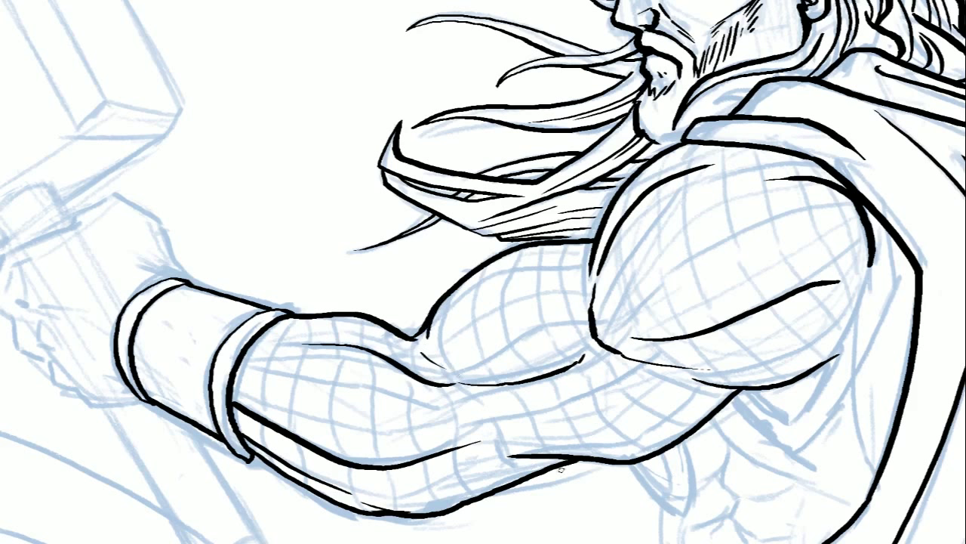
left_click_drag(508, 435, 616, 380)
Step: Ink the clenched fist's wrist and back-of-hand contour, the knuckles, the finger outlines and the creases between the fingers
scroll(514, 537, "left", 1)
left_click_drag(199, 214, 239, 277)
key("ctrl+z")
left_click_drag(161, 206, 239, 279)
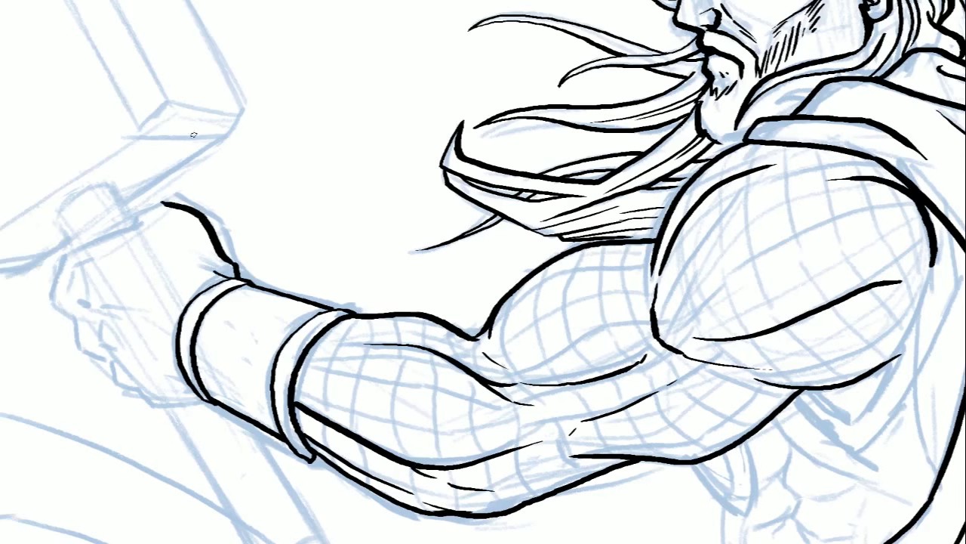
left_click_drag(201, 216, 138, 221)
left_click_drag(143, 220, 73, 252)
left_click_drag(84, 292, 148, 300)
mouse_move(76, 251)
left_mouse_down()
mouse_move(84, 309)
mouse_move(172, 348)
left_mouse_up()
mouse_move(85, 298)
left_mouse_down()
mouse_move(102, 355)
mouse_move(139, 390)
left_mouse_up()
left_click_drag(134, 389, 205, 403)
Step: Ink the three long straight edges of the hammer head
left_click_drag(475, 146, 0, 543)
key("ctrl+t")
left_click_drag(0, 355, 0, 364)
key("Return")
left_click_drag(257, 212, 557, 329)
left_click_drag(144, 243, 368, 53)
mouse_move(210, 406)
left_mouse_down()
mouse_move(500, 226)
mouse_move(482, 217)
left_mouse_up()
key("ctrl+z")
left_click_drag(281, 410, 599, 218)
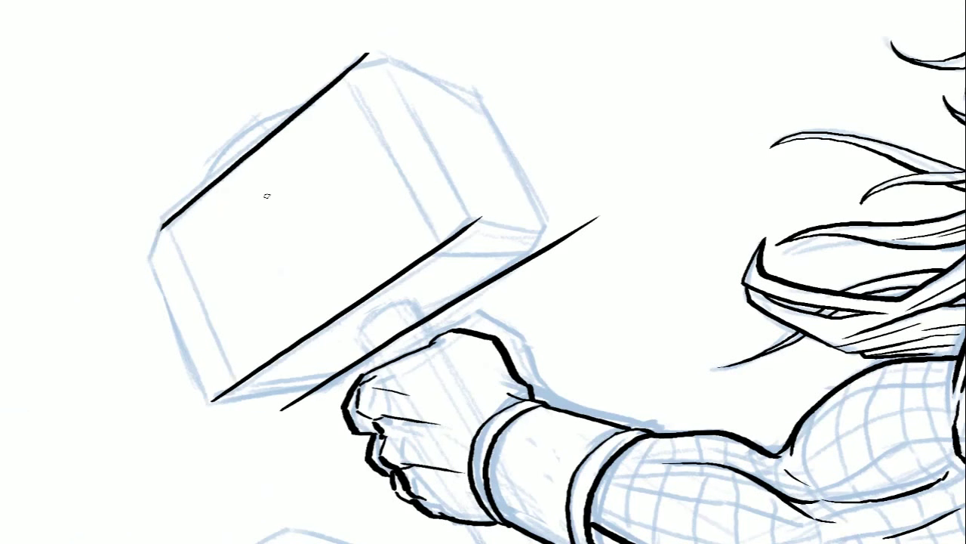
Step: Trim the overshooting ends of the hammer's long edges and ink the narrow bevel closing the end away from the body
left_click_drag(447, 242, 481, 218)
left_click_drag(537, 251, 599, 217)
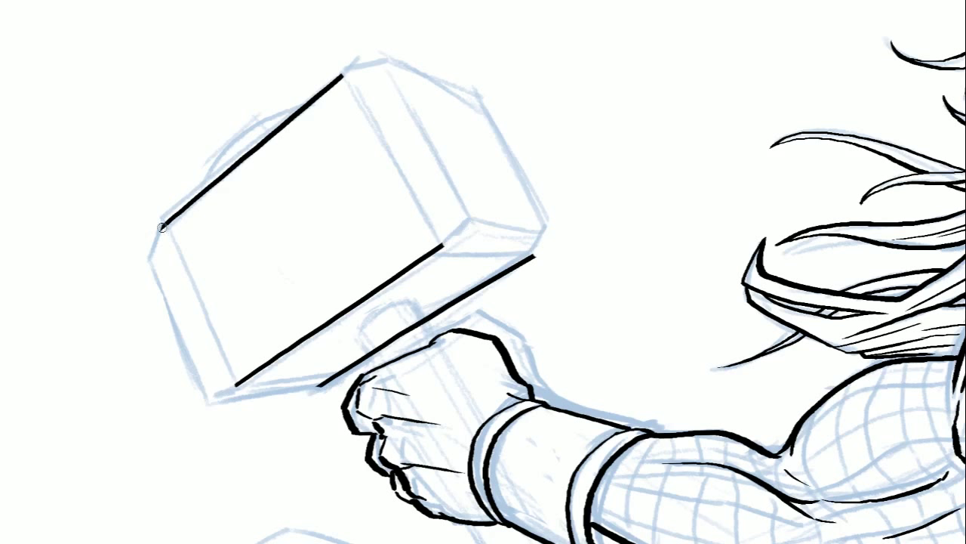
mouse_move(165, 222)
left_mouse_down()
mouse_move(209, 398)
mouse_move(231, 384)
left_mouse_up()
mouse_move(211, 398)
left_mouse_down()
mouse_move(237, 386)
mouse_move(324, 384)
left_mouse_up()
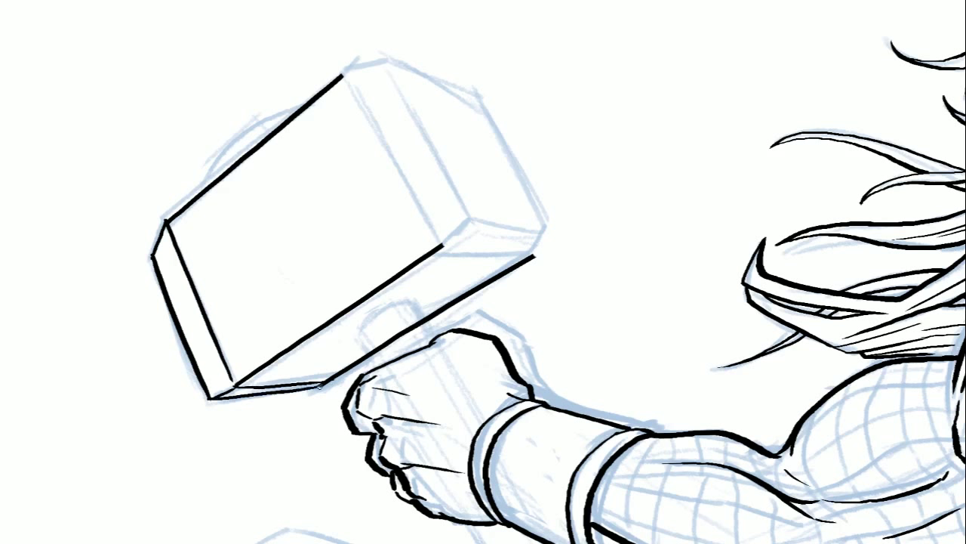
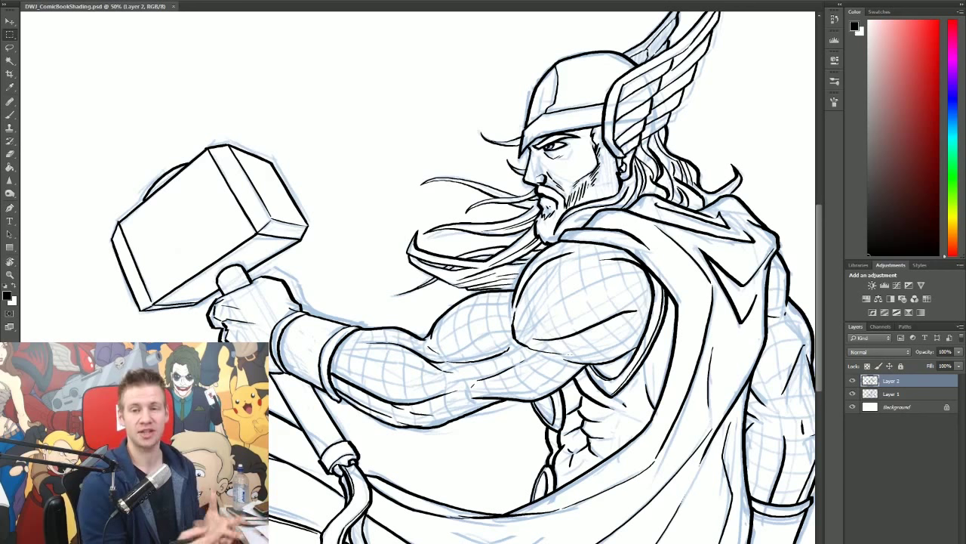
Step: Hide the blue sketch on Layer 1 and frame the face close up at 100%
left_click(852, 393)
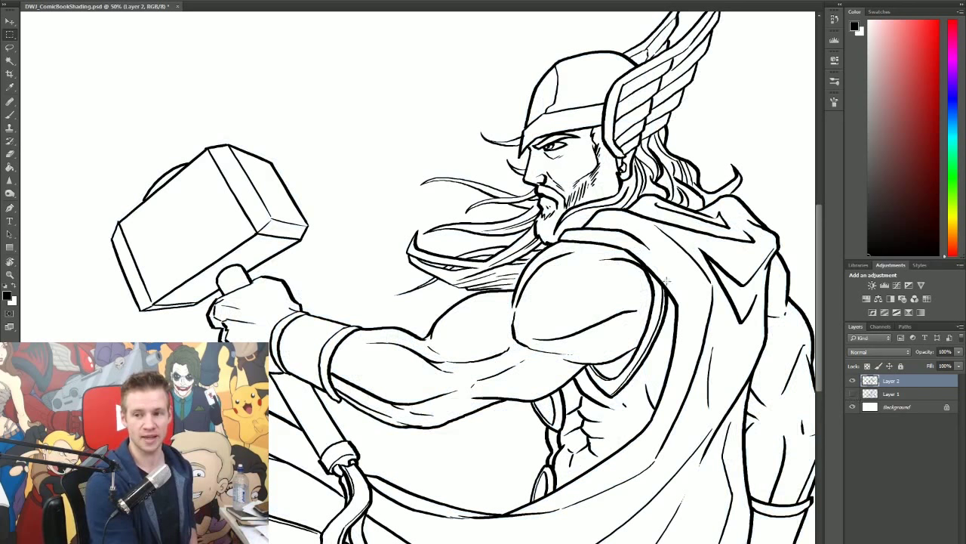
key("e")
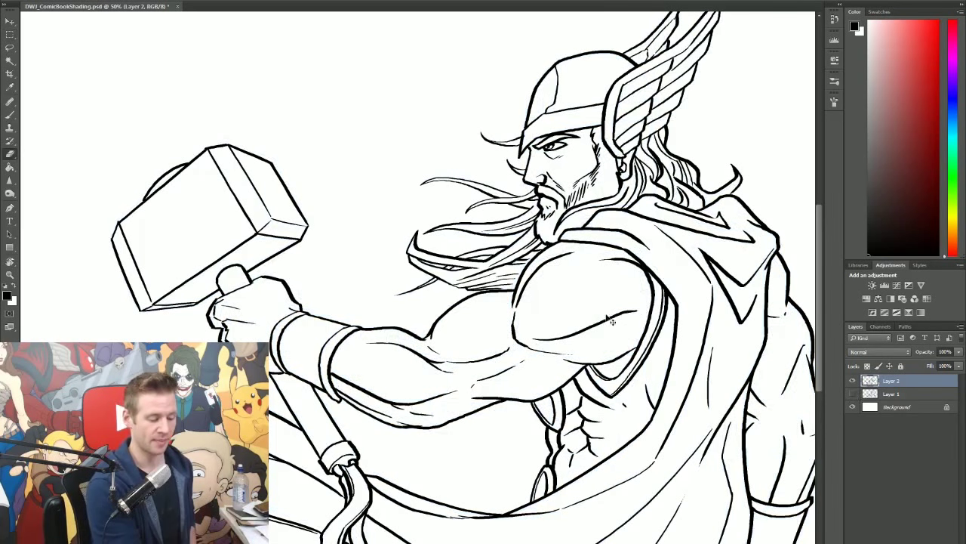
key("z")
left_click(556, 187)
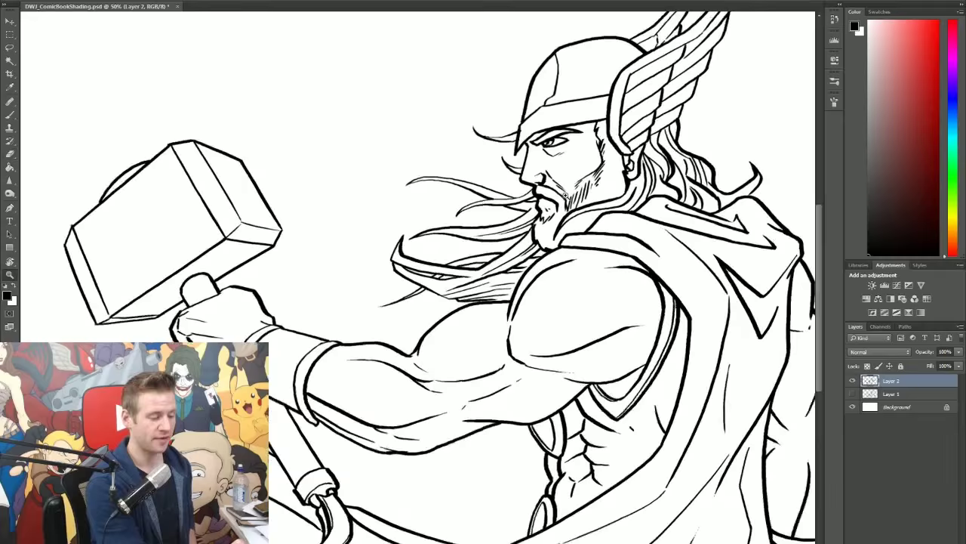
left_click(581, 177)
key("b")
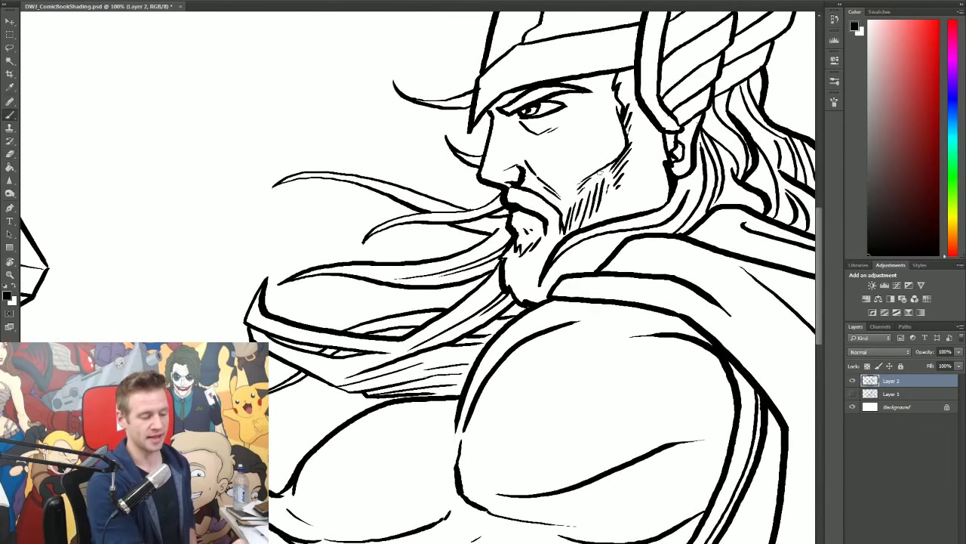
scroll(596, 182, "up", 2)
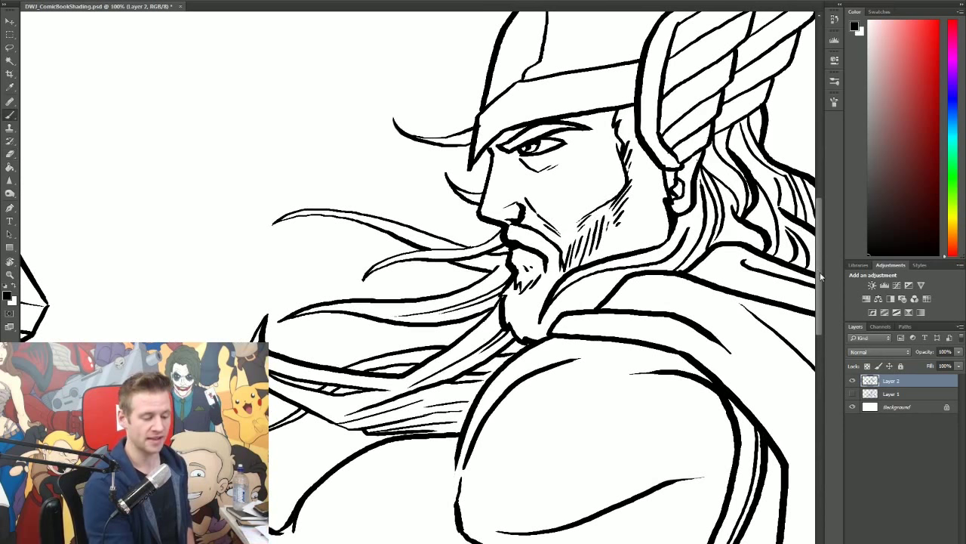
scroll(513, 340, "down", 2)
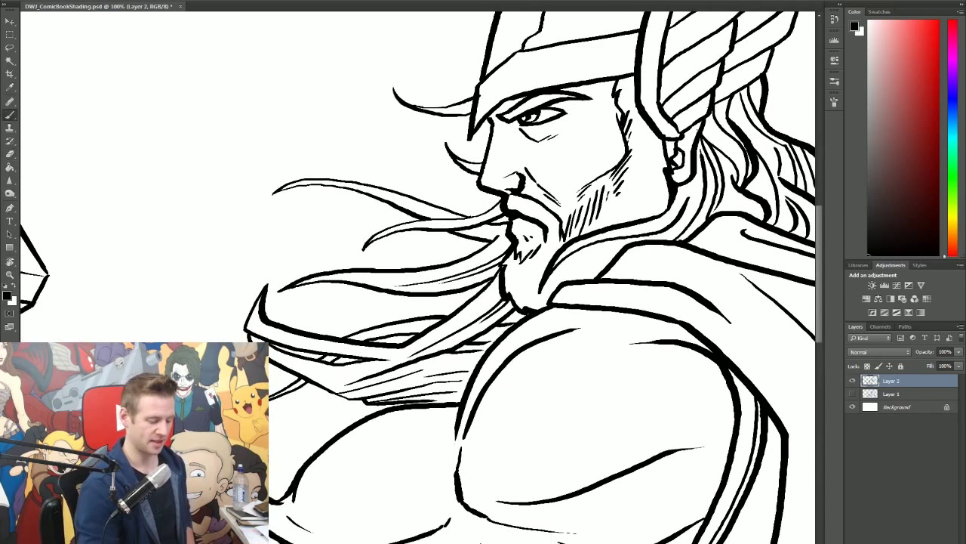
scroll(513, 340, "right", 2)
scroll(513, 341, "right", 3)
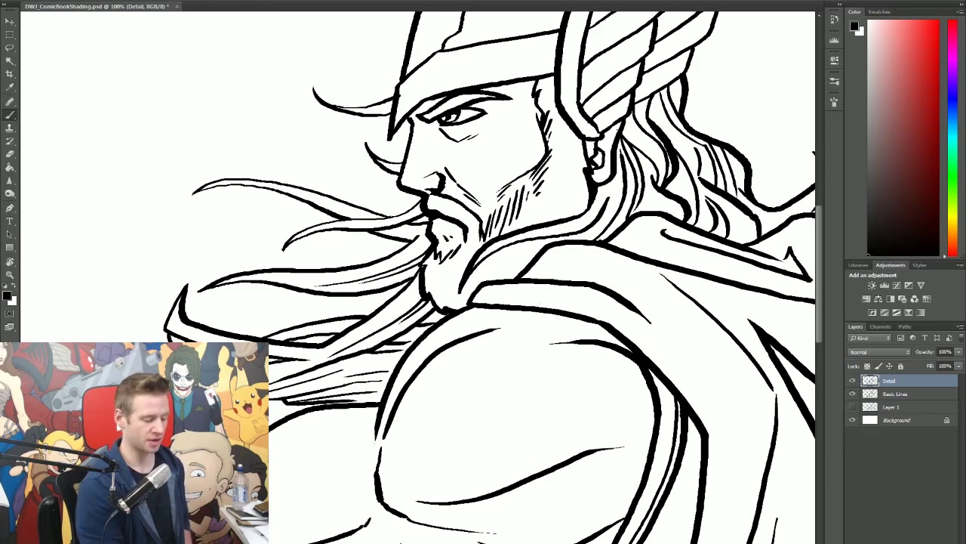
scroll(418, 277, "left", 3)
left_click_drag(820, 252, 819, 244)
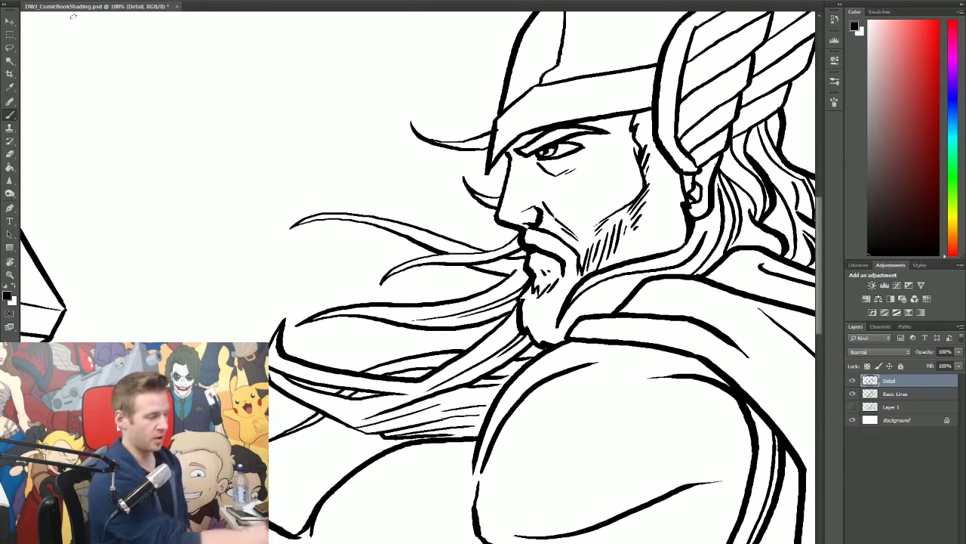
Step: Try a zigzag stroke of varying thickness in the empty area in front of the face, and undo it
left_click(26, 1)
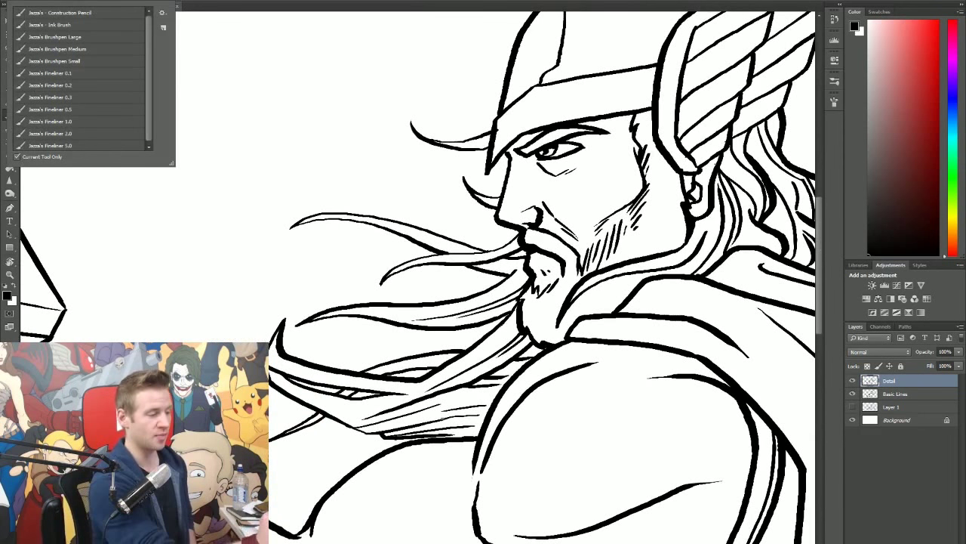
mouse_move(355, 57)
left_mouse_down()
mouse_move(349, 101)
mouse_move(364, 111)
mouse_move(385, 187)
left_mouse_up()
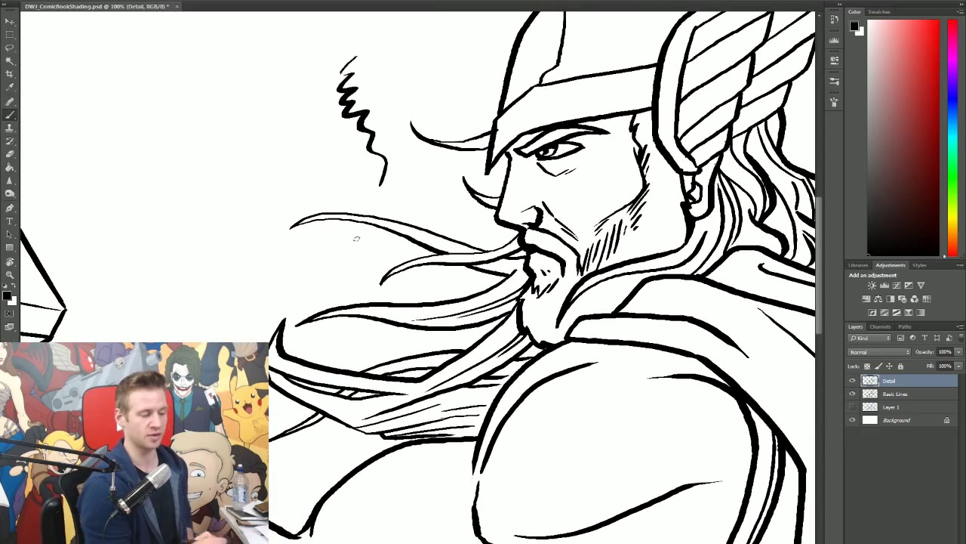
key("ctrl+z")
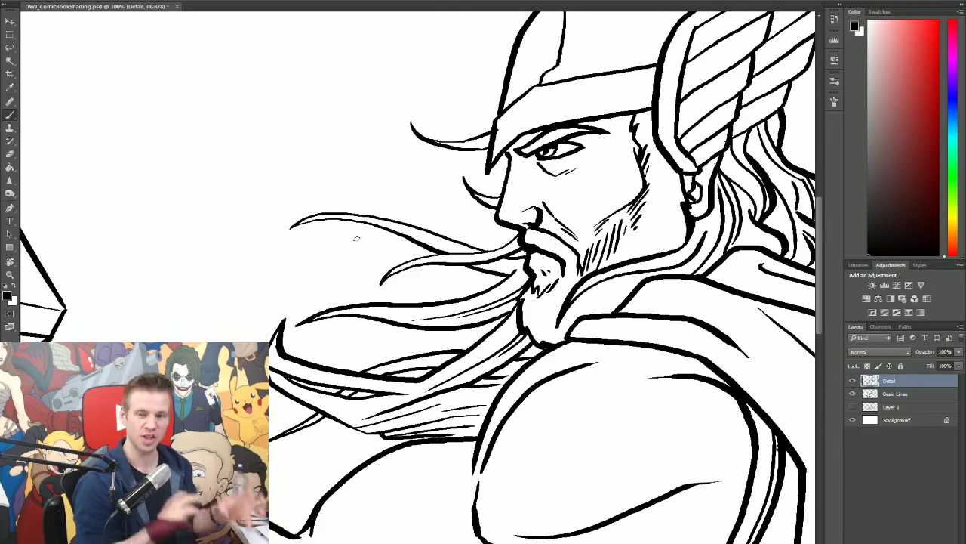
Step: Step through the Jazza's Fineliner brush presets from 0.1 to 2.0
left_click(28, 1)
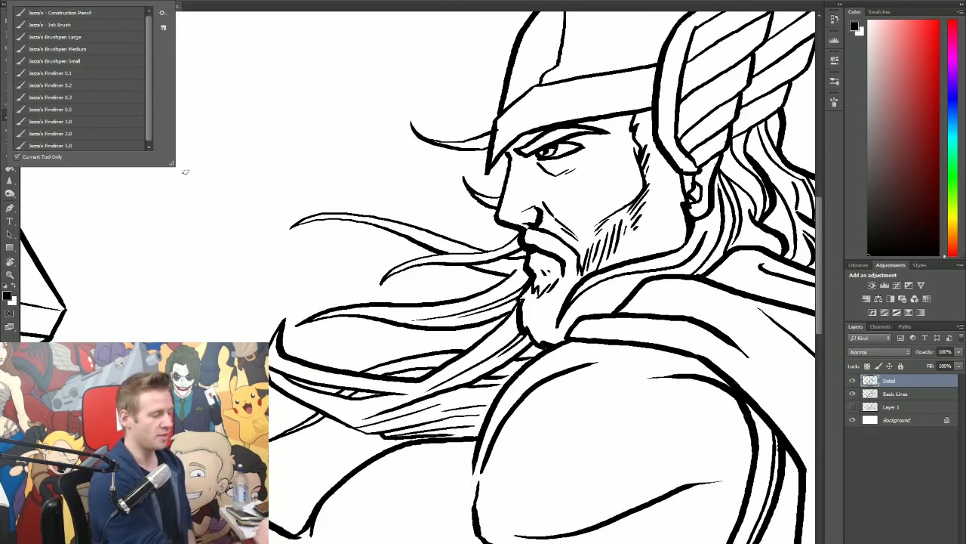
left_click(77, 74)
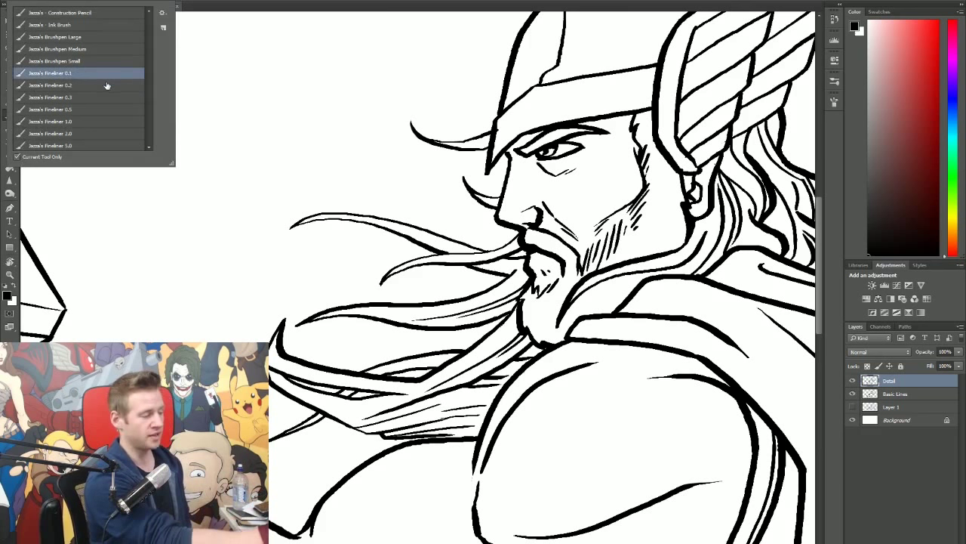
left_click(91, 88)
left_click(94, 99)
left_click(95, 111)
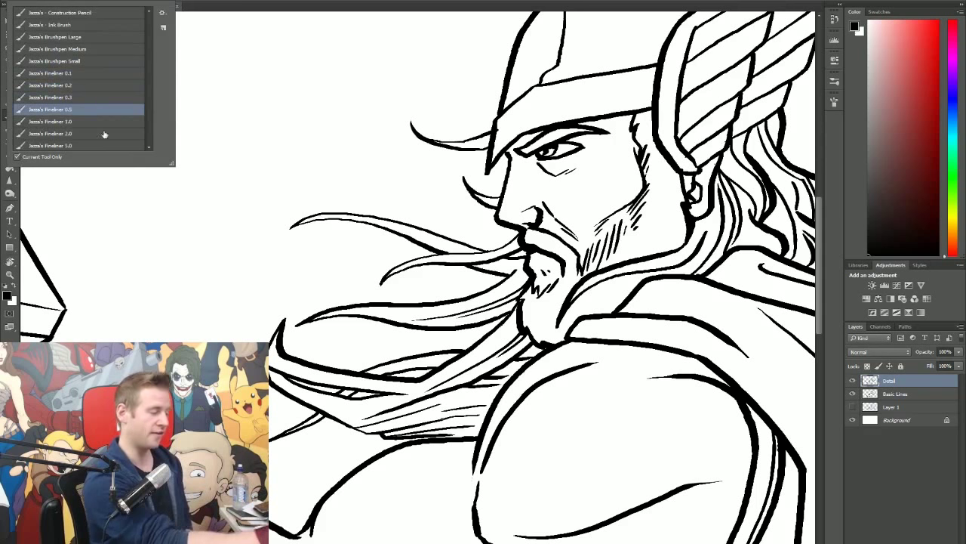
left_click(101, 122)
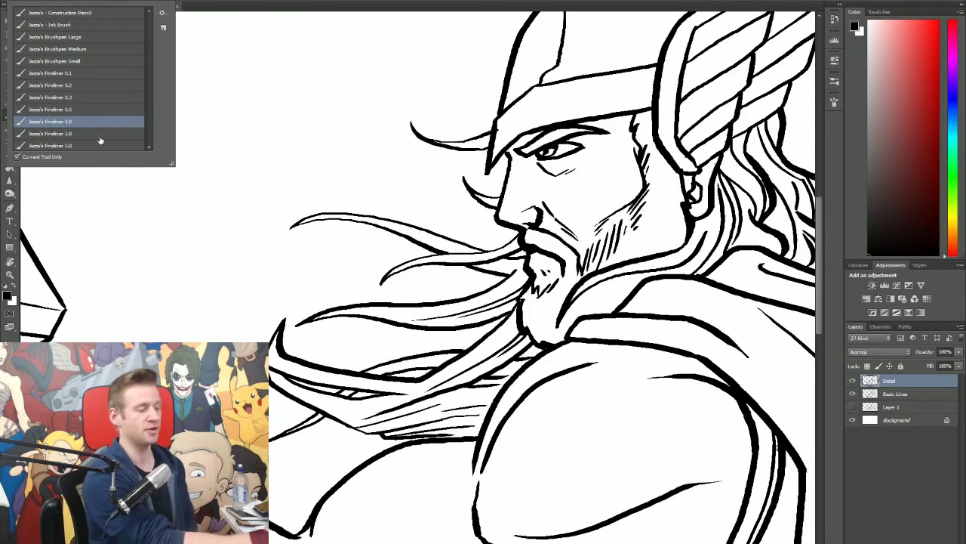
left_click(101, 135)
Step: Crosshatch a test swatch with Jazza's Fineliner 0.1 in the empty area in front of the helmet
left_click(80, 73)
mouse_move(255, 73)
left_mouse_down()
mouse_move(240, 128)
mouse_move(253, 145)
left_mouse_up()
left_click_drag(254, 86, 242, 135)
left_click_drag(256, 93, 247, 134)
left_click_drag(261, 78, 253, 129)
Step: Hatch a second test swatch beside the first with Jazza's Fineliner 0.2
left_click(23, 1)
left_click(86, 87)
left_click_drag(281, 73, 289, 125)
mouse_move(283, 74)
left_mouse_down()
mouse_move(295, 127)
mouse_move(287, 103)
mouse_move(295, 116)
left_mouse_up()
Step: Crosshatch a third test swatch in the row with Jazza's Fineliner 0.5
left_click(29, 3)
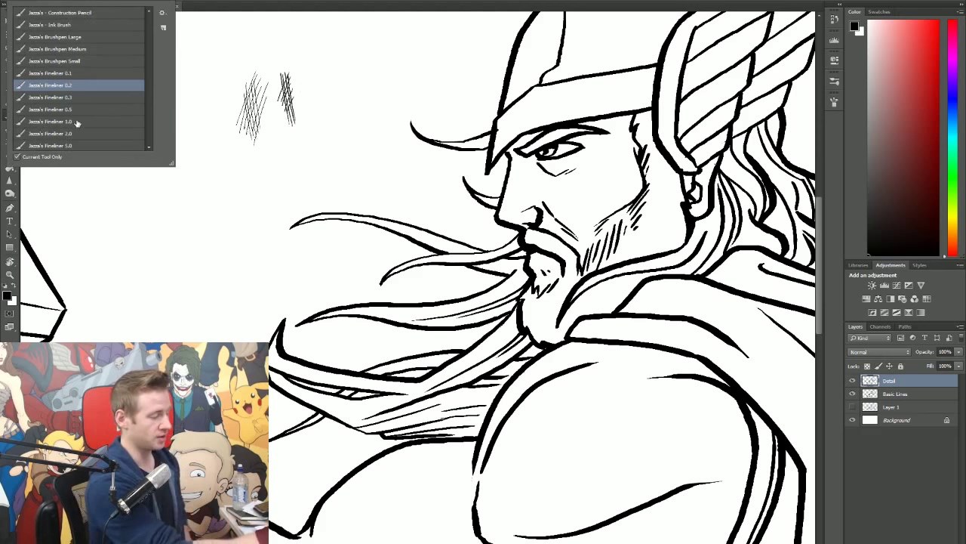
left_click(137, 111)
left_click(312, 75)
left_click_drag(312, 68, 309, 123)
left_click_drag(322, 71, 316, 136)
mouse_move(317, 82)
left_mouse_down()
mouse_move(315, 136)
mouse_move(310, 109)
left_mouse_up()
left_click_drag(317, 76, 310, 104)
Step: Add hatching swatches to the row with Jazza's Fineliner 1.0 and Fineliner 2.0
left_click(28, 3)
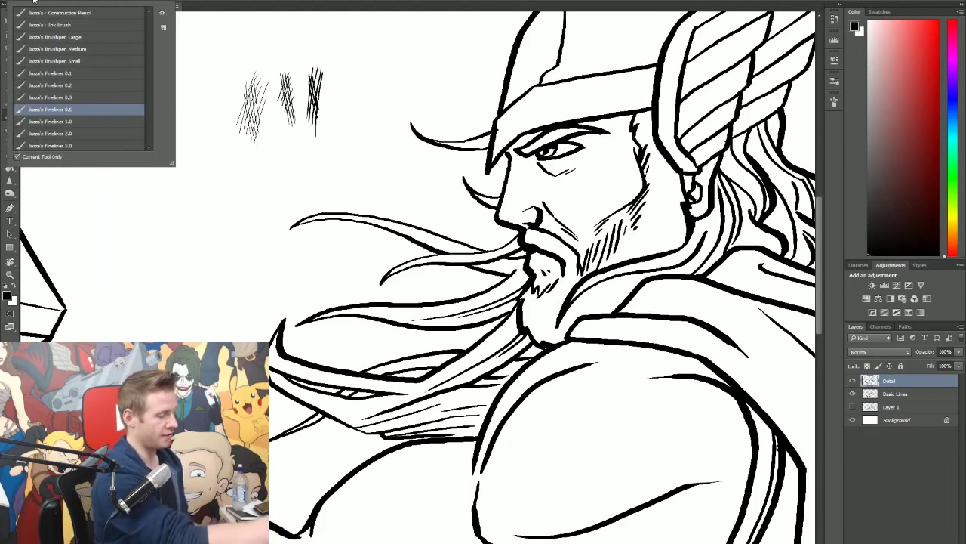
left_click(96, 126)
left_click(338, 75)
mouse_move(341, 72)
left_mouse_down()
mouse_move(333, 129)
mouse_move(340, 118)
left_mouse_up()
left_click(29, 4)
left_click(96, 132)
left_click_drag(359, 74, 355, 117)
Step: Finish the swatch row with thick hatching strokes in Jazza's Fineliner 5.0
left_click(31, 3)
left_click(31, 3)
left_click(29, 3)
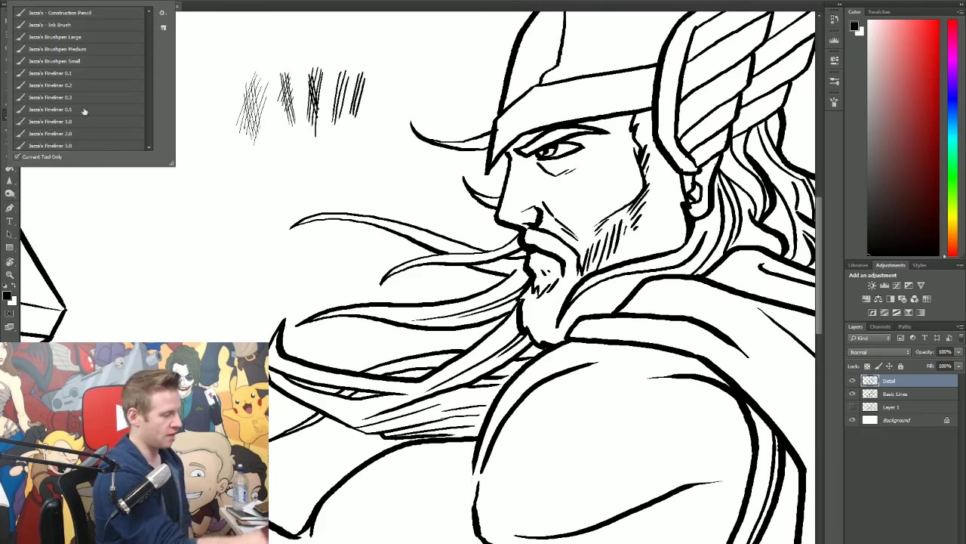
left_click(96, 146)
left_click(378, 74)
left_click_drag(377, 73, 370, 121)
left_click_drag(388, 77, 378, 130)
Step: Try a long downward stroke and a wavy horizontal line near the swatches, undoing both
mouse_move(397, 72)
left_mouse_down()
mouse_move(386, 159)
mouse_move(400, 187)
left_mouse_up()
key("ctrl+z")
mouse_move(154, 151)
left_mouse_down()
mouse_move(157, 176)
mouse_move(354, 175)
left_mouse_up()
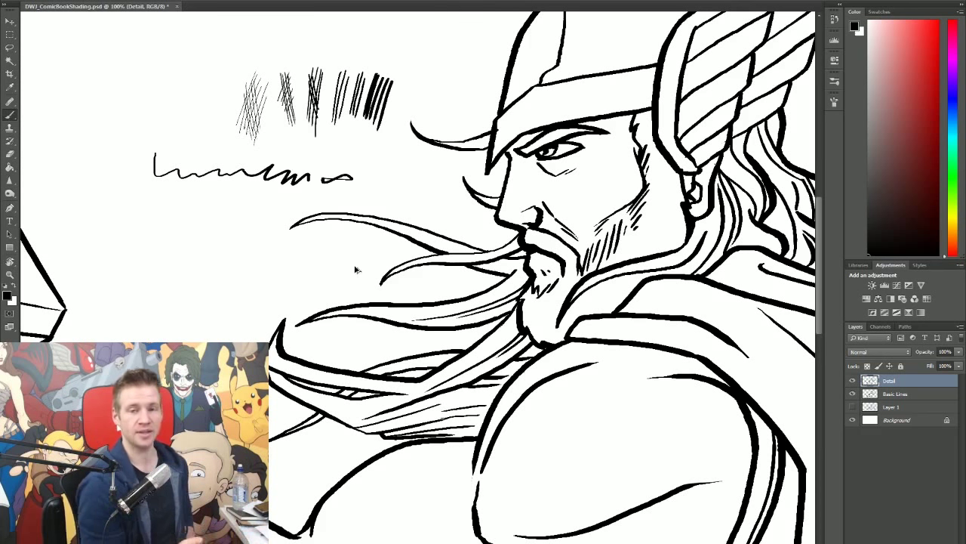
key("ctrl+z")
key("ctrl+alt+z")
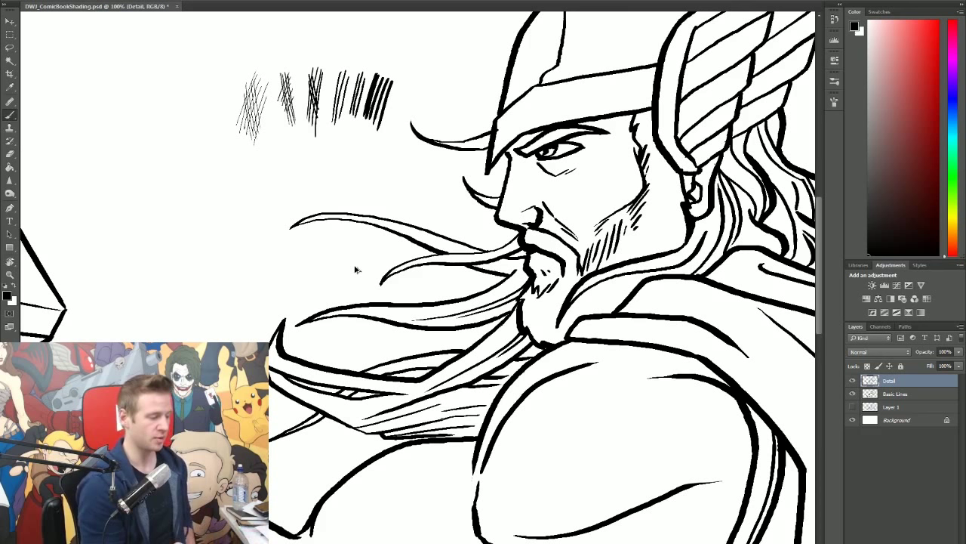
Step: Lasso the row of test swatches, delete it and clear the selection
key("l")
mouse_move(402, 100)
left_mouse_down()
mouse_move(296, 193)
mouse_move(243, 45)
mouse_move(446, 102)
left_mouse_up()
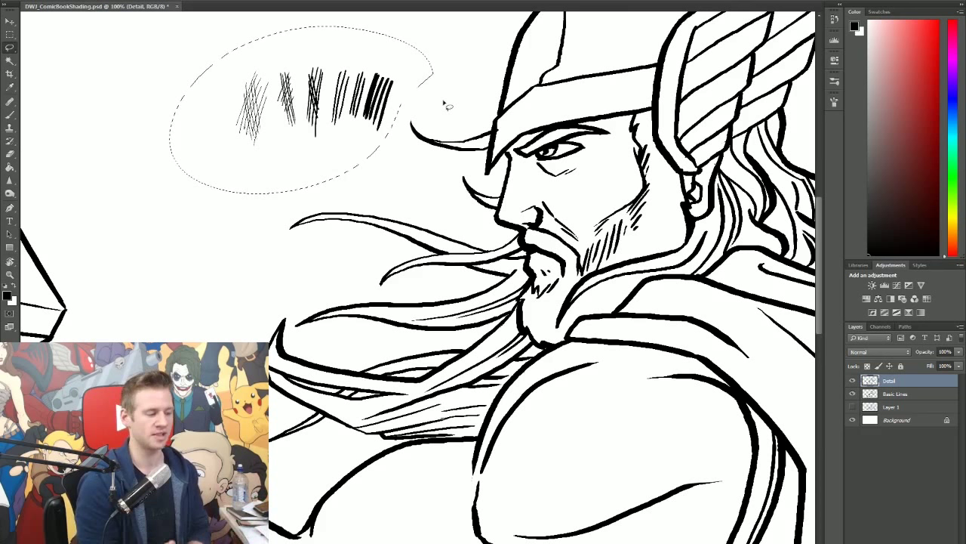
key("Delete")
key("ctrl+d")
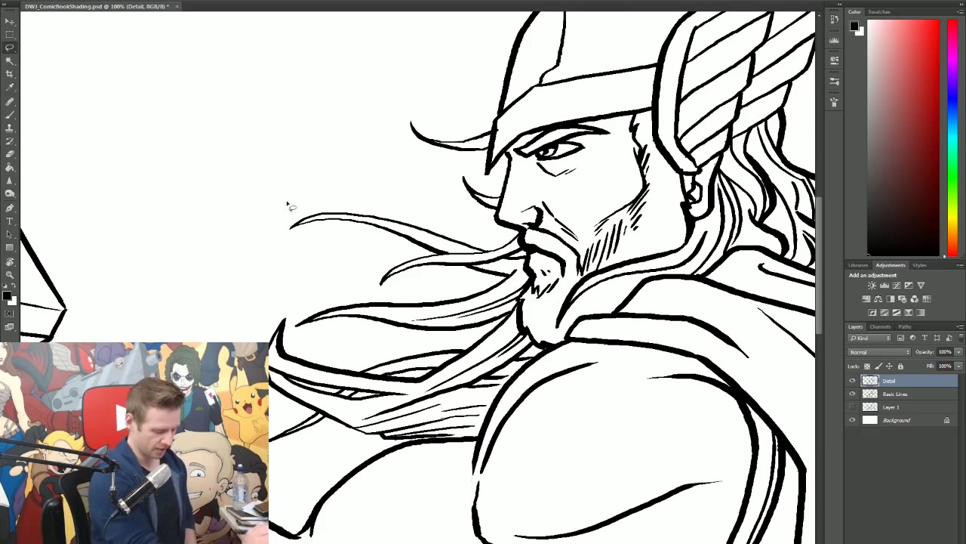
Step: Choose the Jazza's Fineliner 1.0 brush and try it with a test stroke on the empty canvas, undoing the stroke
key("b")
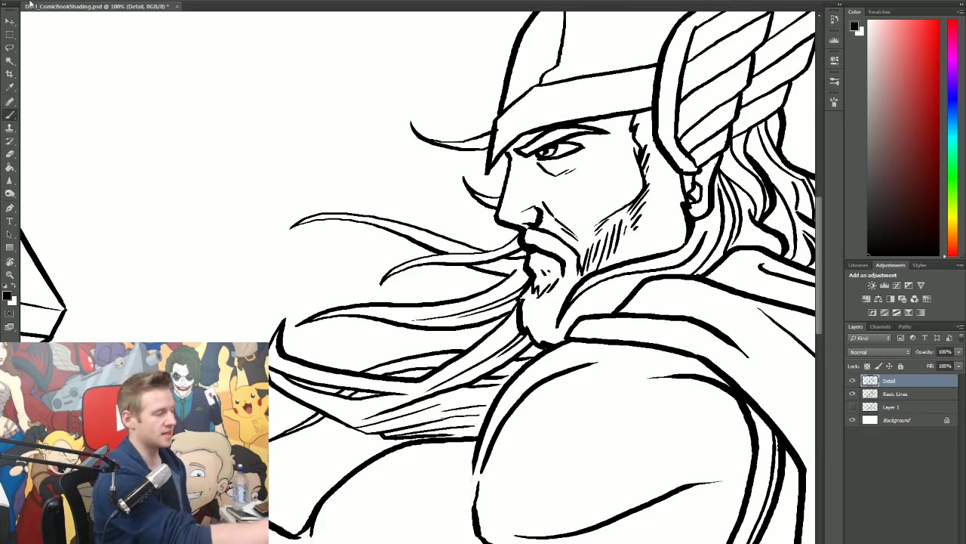
left_click(30, 5)
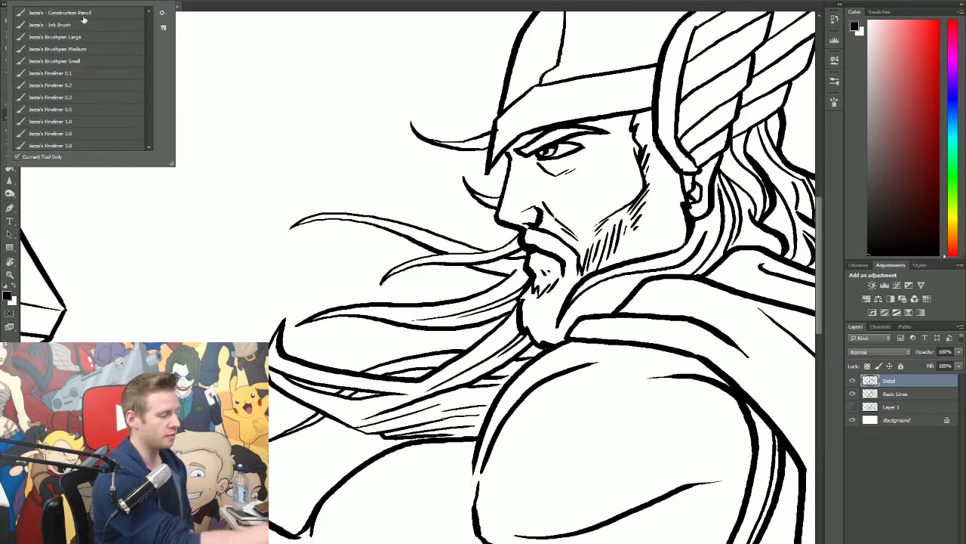
double_click(96, 125)
left_click_drag(348, 133, 356, 181)
key("ctrl+z")
Step: Try a patch of diagonal hatching on the cheek and undo it
mouse_move(578, 210)
left_mouse_down()
mouse_move(596, 176)
mouse_move(603, 184)
left_mouse_up()
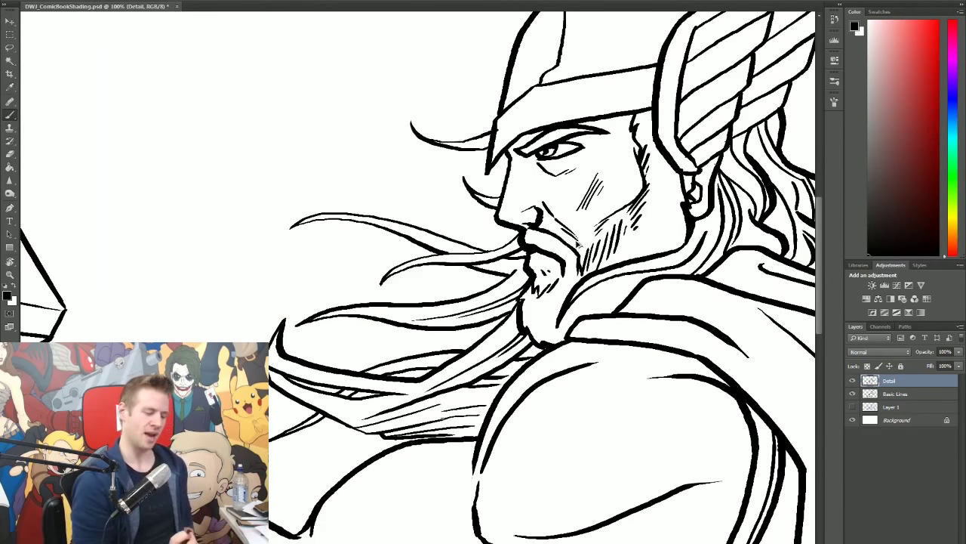
key("ctrl+z")
key("ctrl+z")
key("ctrl+z")
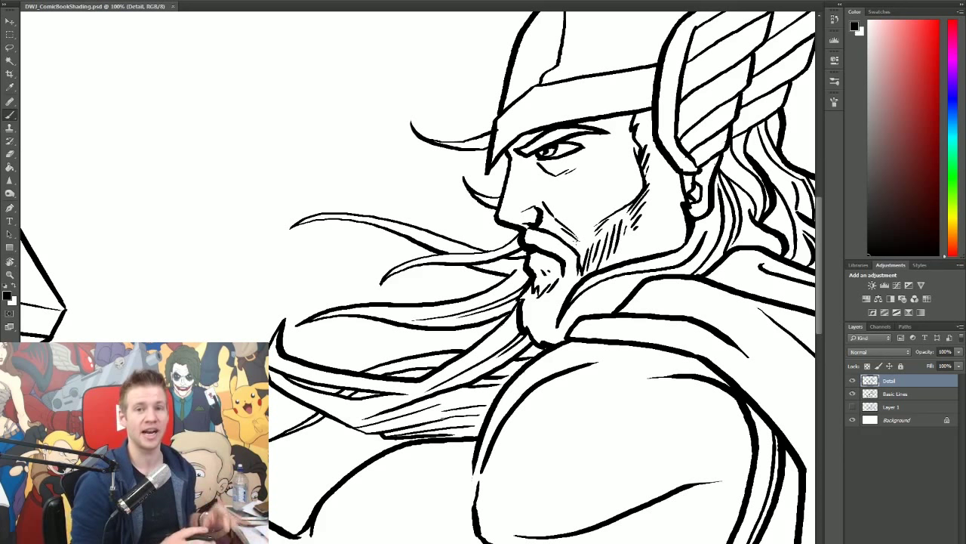
Step: Draw thin detail lines down the side of the nose and beneath the inner corner of the eye
scroll(565, 311, "up", 1)
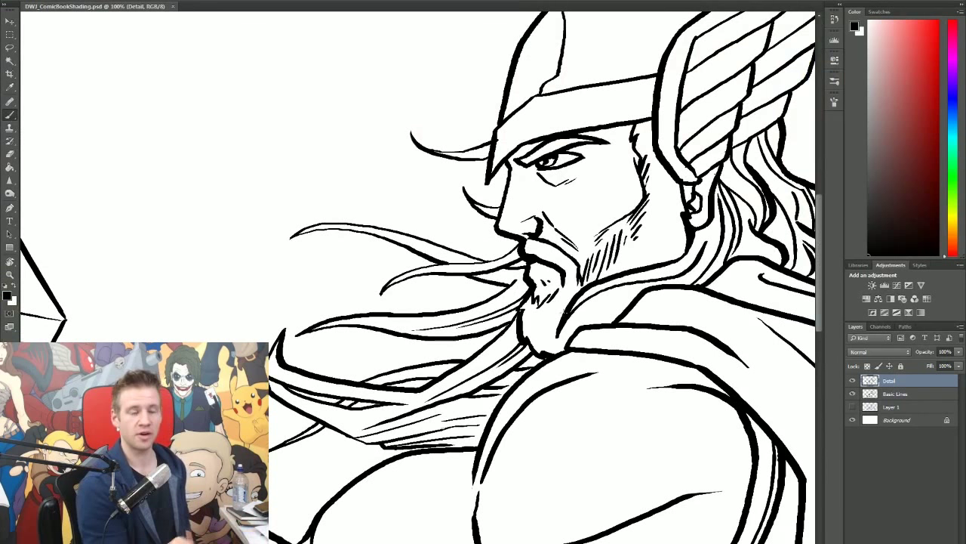
left_click_drag(526, 173, 521, 204)
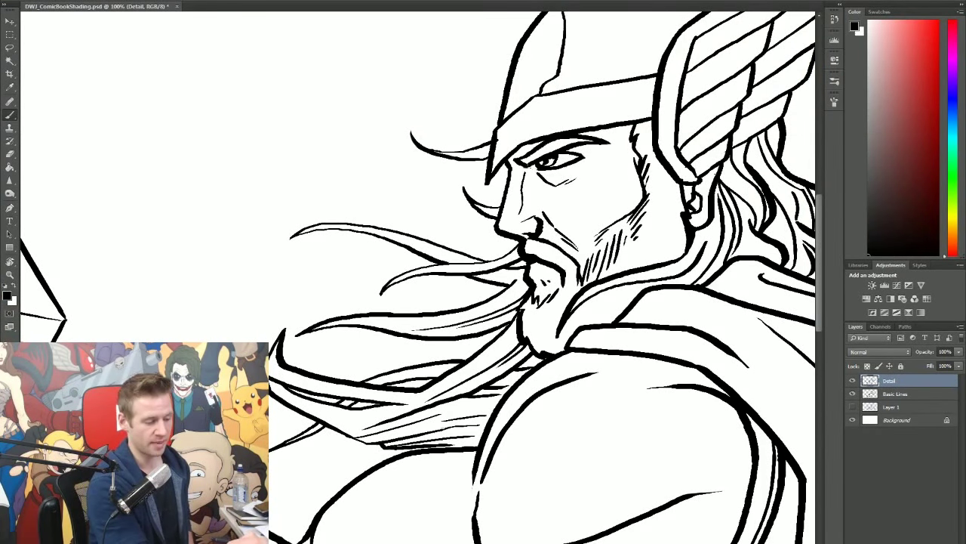
left_click_drag(539, 173, 552, 183)
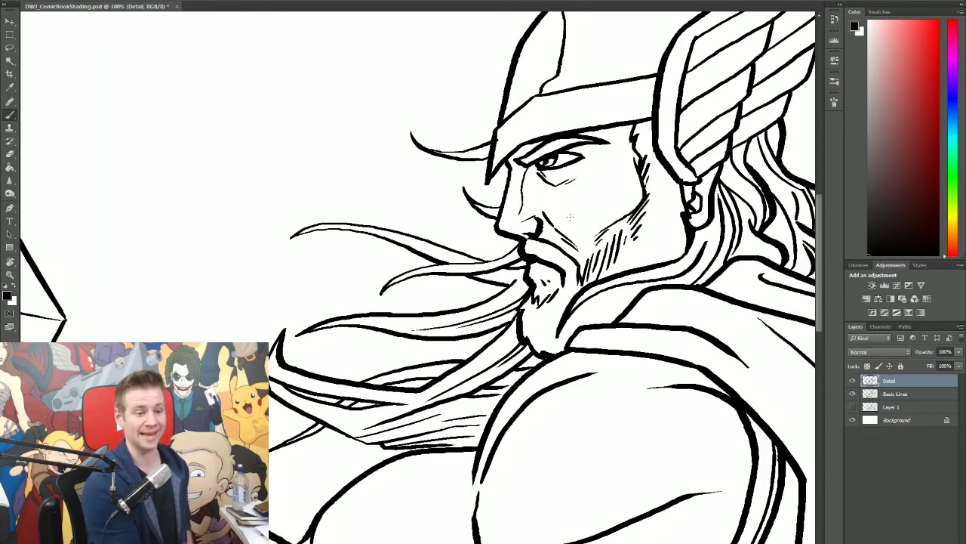
Step: Try detail strokes from the inner brow down the side of the nose and undo them
left_click_drag(819, 218, 817, 224)
left_click_drag(536, 150, 518, 196)
key("ctrl+alt+z")
key("ctrl+alt+z")
key("ctrl+alt+z")
key("ctrl+alt+z")
key("ctrl+alt+z")
key("ctrl+alt+z")
key("ctrl+alt+z")
Step: Erase a bit of line at the inner brow, then draw short fine strokes along the nose and stubble on the jaw and chin
key("e")
left_click_drag(531, 151, 525, 158)
key("b")
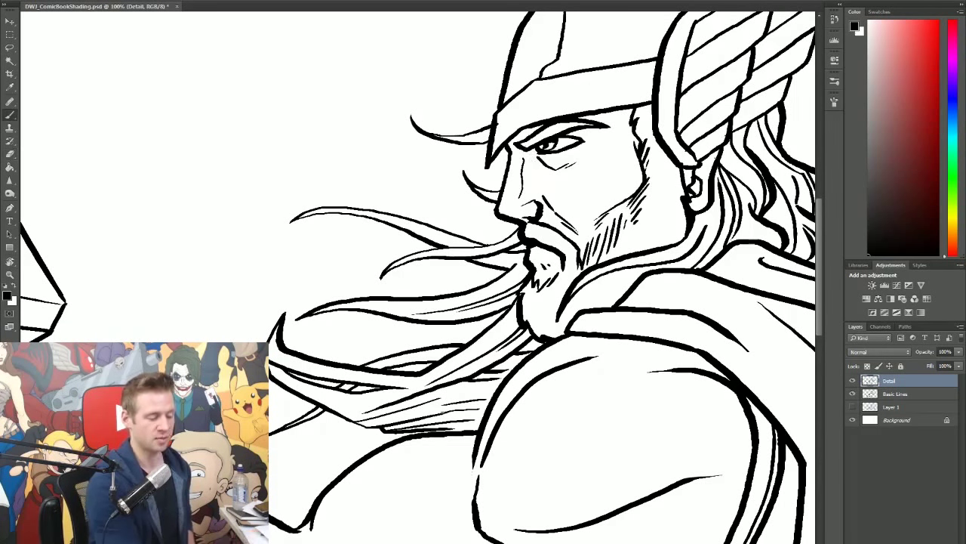
left_click_drag(521, 198, 527, 179)
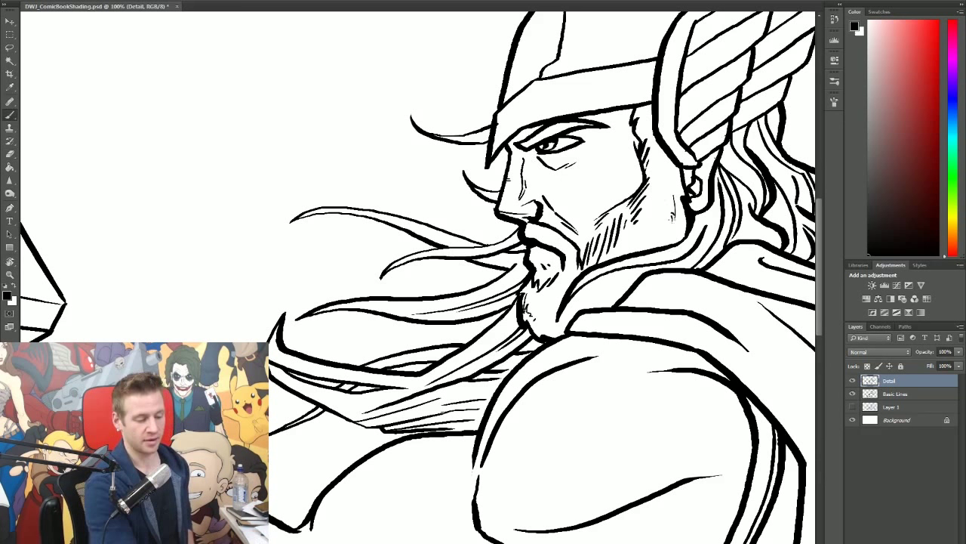
left_click_drag(674, 221, 670, 234)
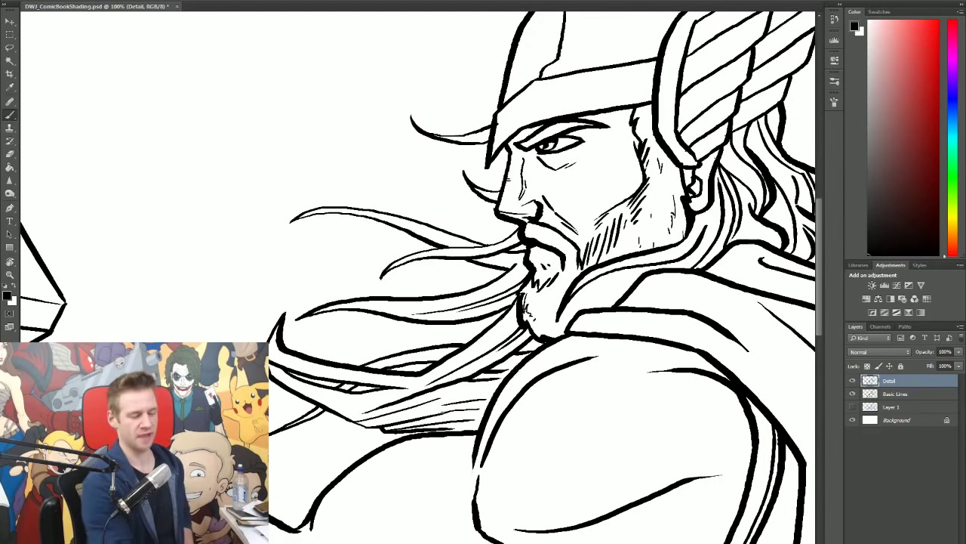
Step: Draw fine wrinkle lines beside the outer corner of the eye
scroll(530, 254, "up", 2)
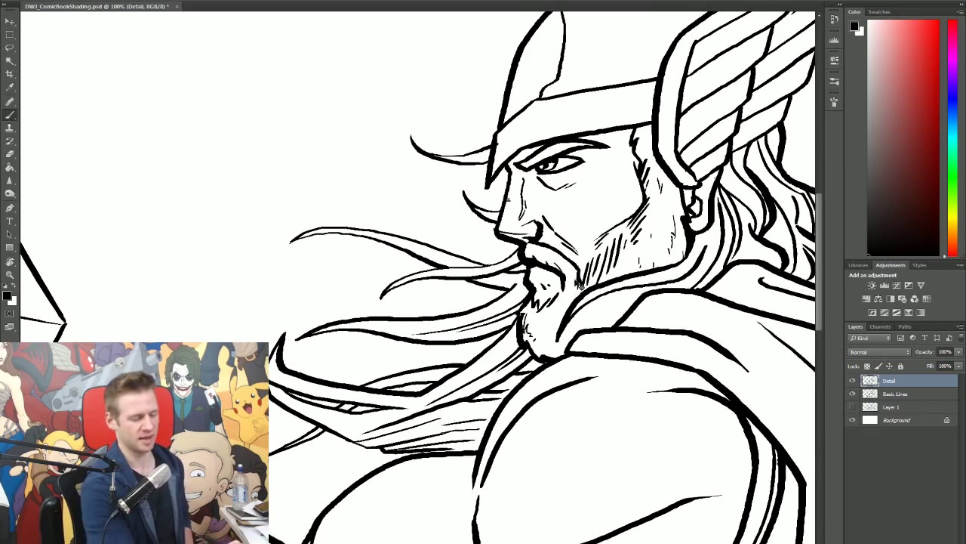
left_click_drag(524, 243, 536, 234)
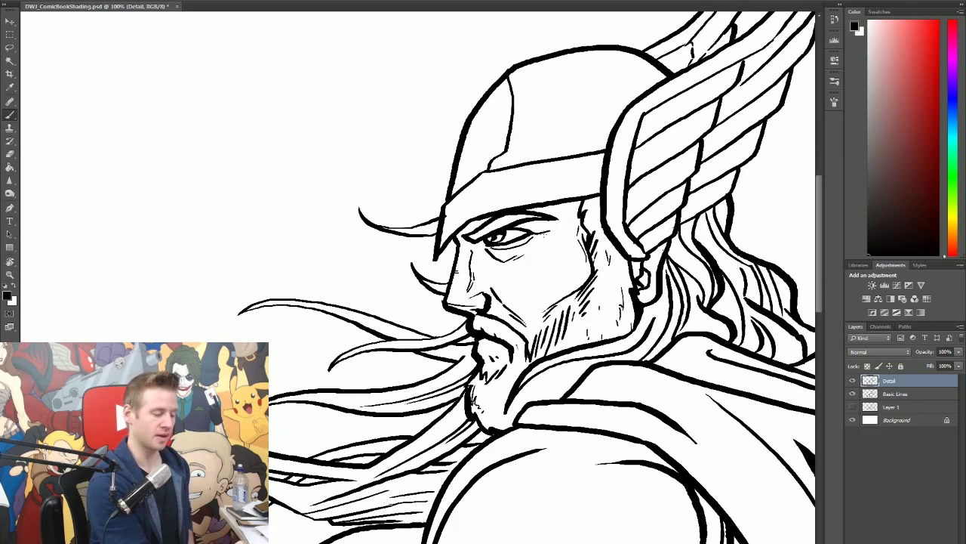
left_click_drag(529, 231, 542, 234)
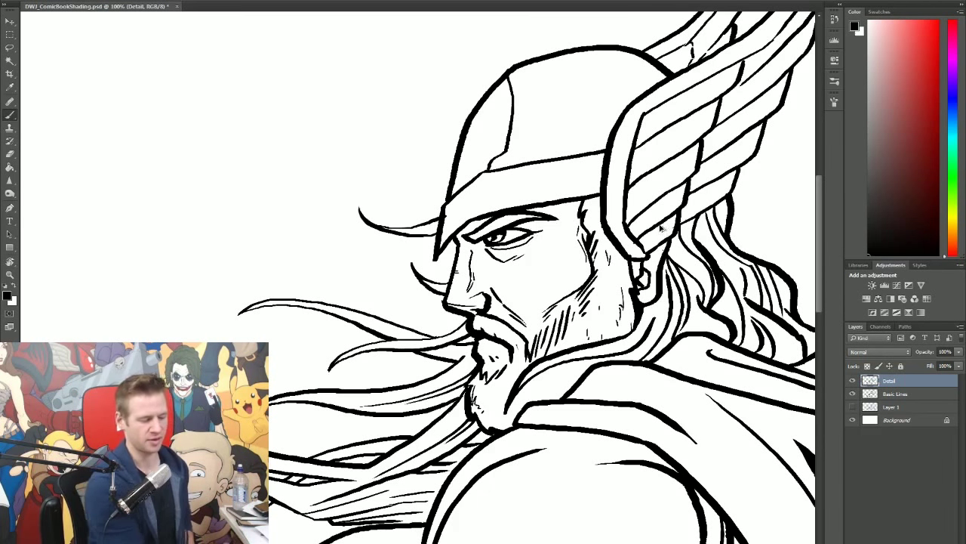
left_click_drag(527, 230, 535, 235)
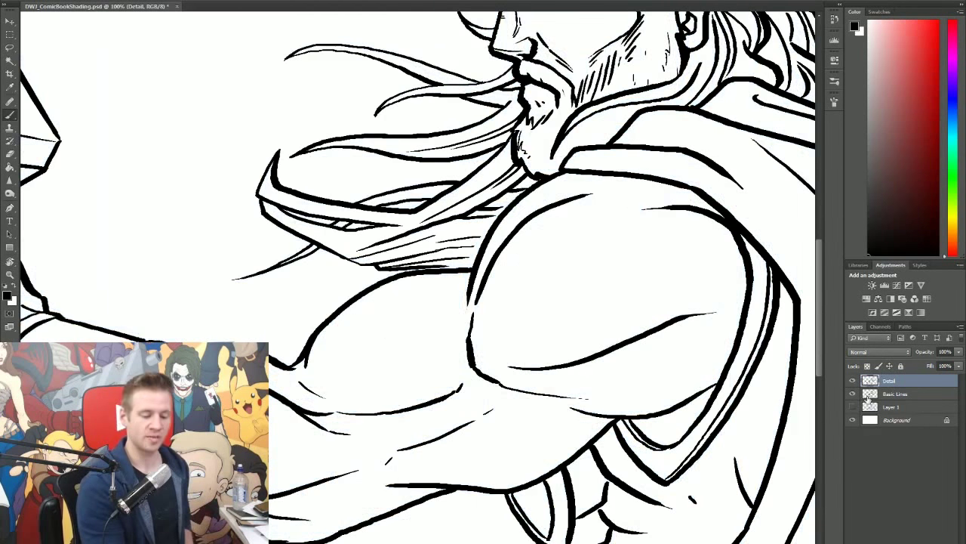
Step: Show the blue sketch layer, trace a thin contour line across the shoulder muscle to the biceps, and hide the sketch again
left_click(852, 407)
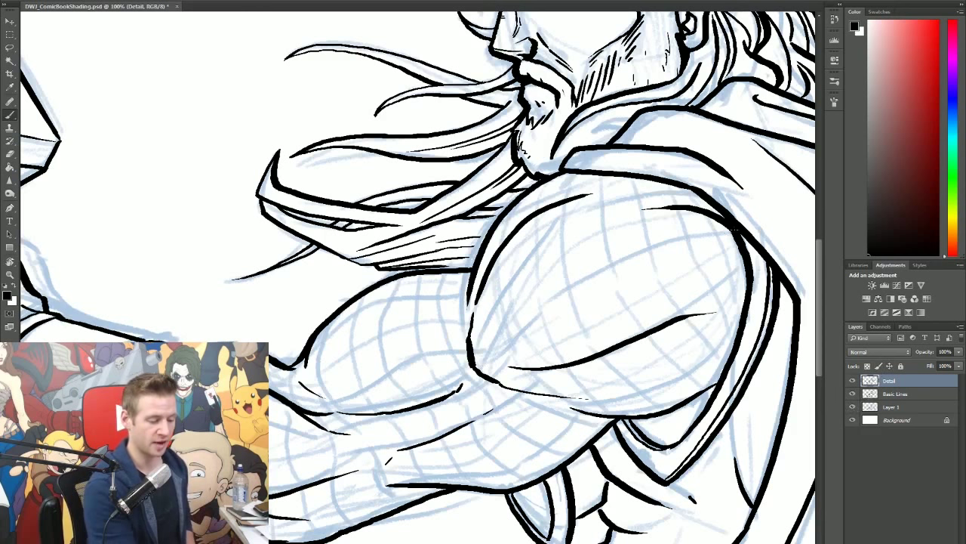
mouse_move(733, 229)
left_mouse_down()
mouse_move(657, 243)
mouse_move(574, 287)
mouse_move(479, 368)
left_mouse_up()
left_click_drag(479, 368, 459, 391)
left_click(852, 407)
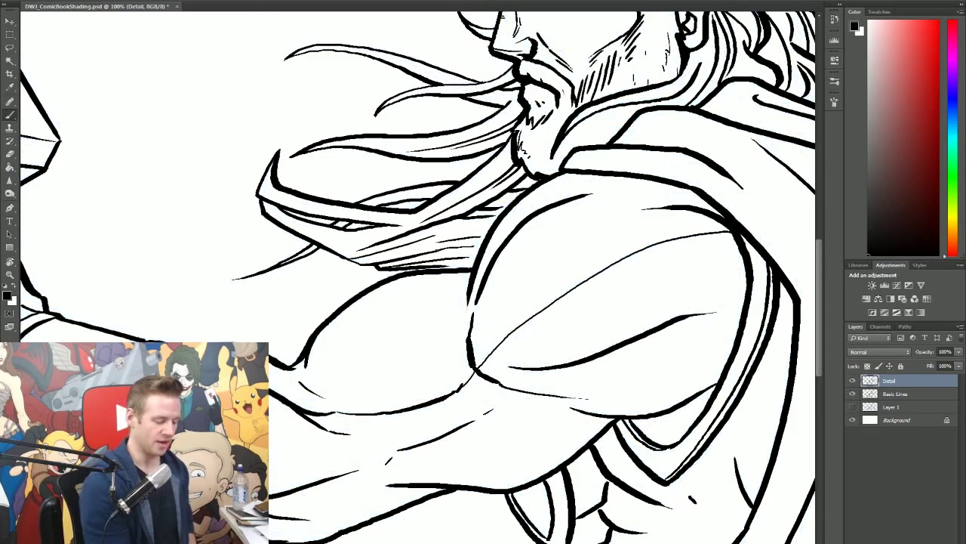
Step: Draw thin contour lines running lengthwise over the shoulder, biceps and forearm of the hammer arm
scroll(417, 278, "left", 2)
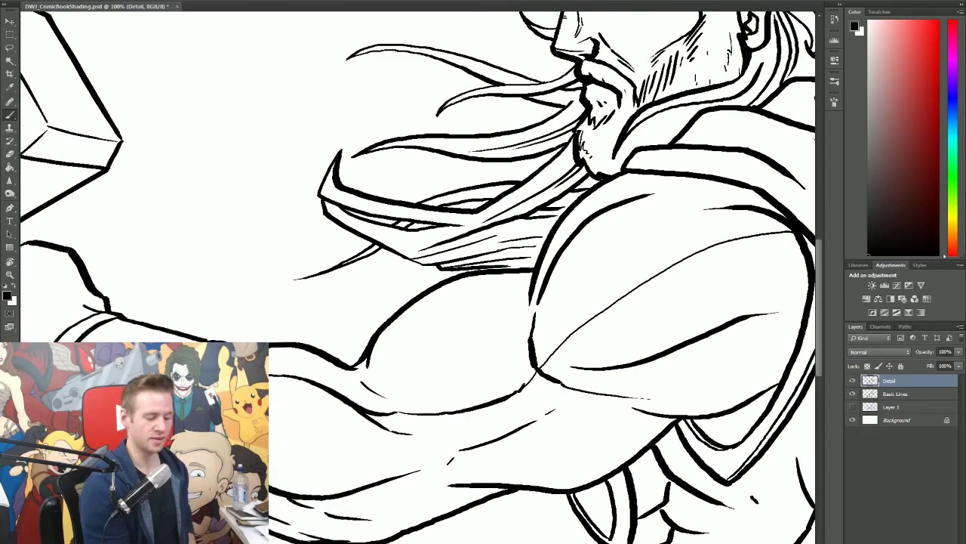
scroll(613, 445, "down", 1)
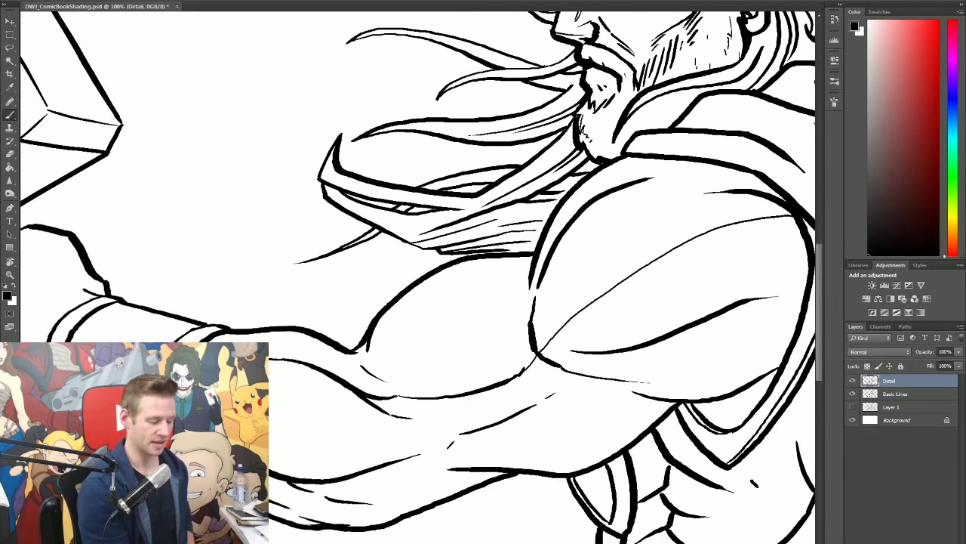
scroll(516, 522, "left", 2)
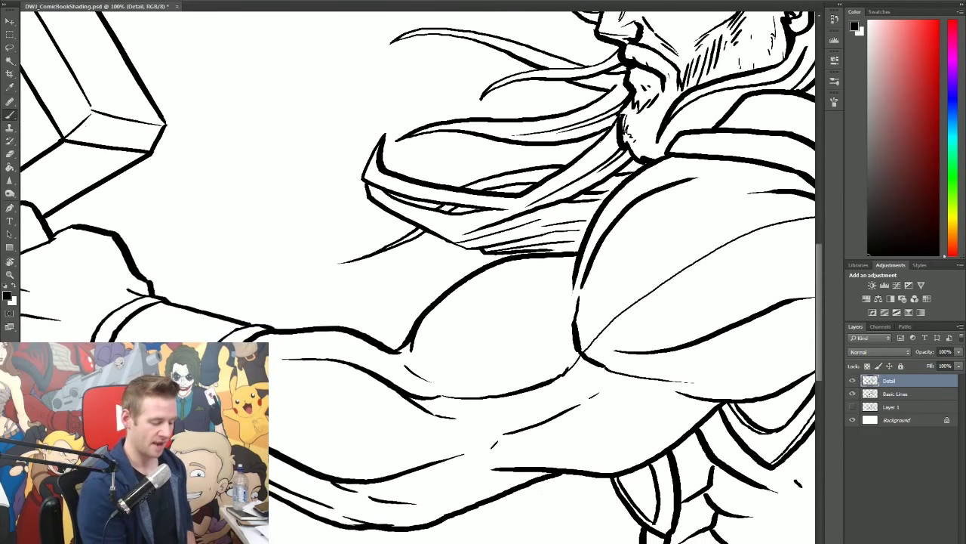
scroll(417, 277, "right", 2)
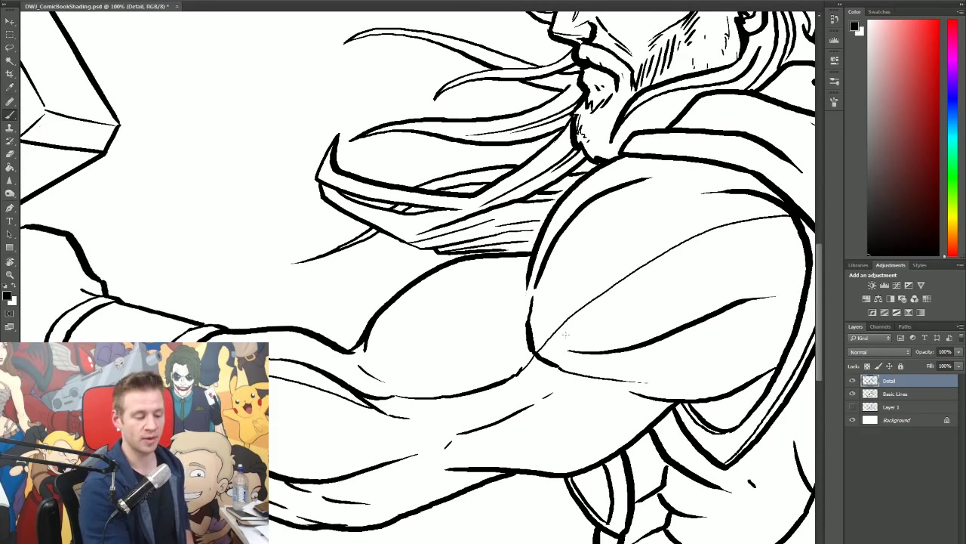
mouse_move(805, 273)
left_mouse_down()
mouse_move(751, 323)
mouse_move(593, 384)
mouse_move(553, 428)
mouse_move(510, 449)
mouse_move(347, 481)
left_mouse_up()
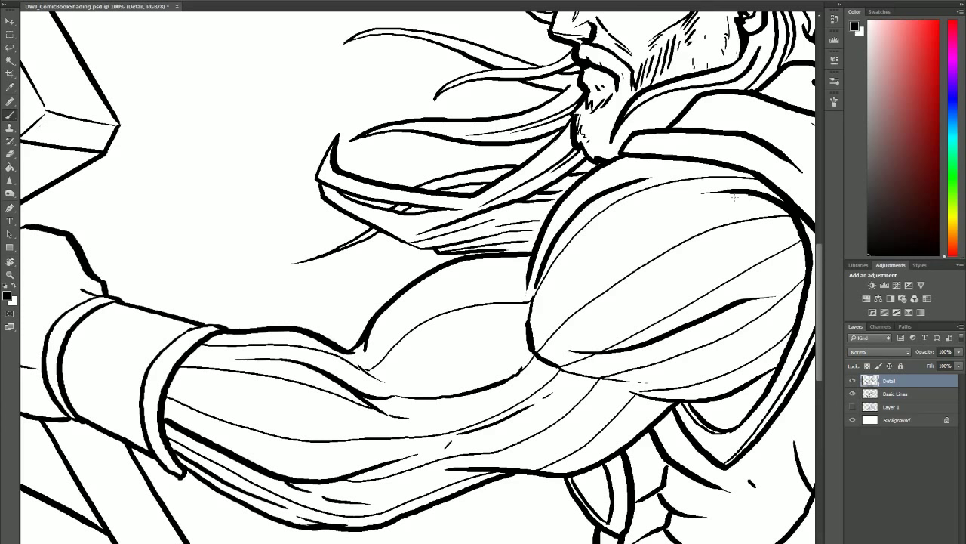
key("ctrl+z")
left_click_drag(738, 194, 533, 331)
key("ctrl+z")
left_click_drag(527, 330, 378, 381)
left_click_drag(379, 380, 187, 354)
left_click_drag(683, 161, 533, 285)
left_click_drag(528, 275, 366, 358)
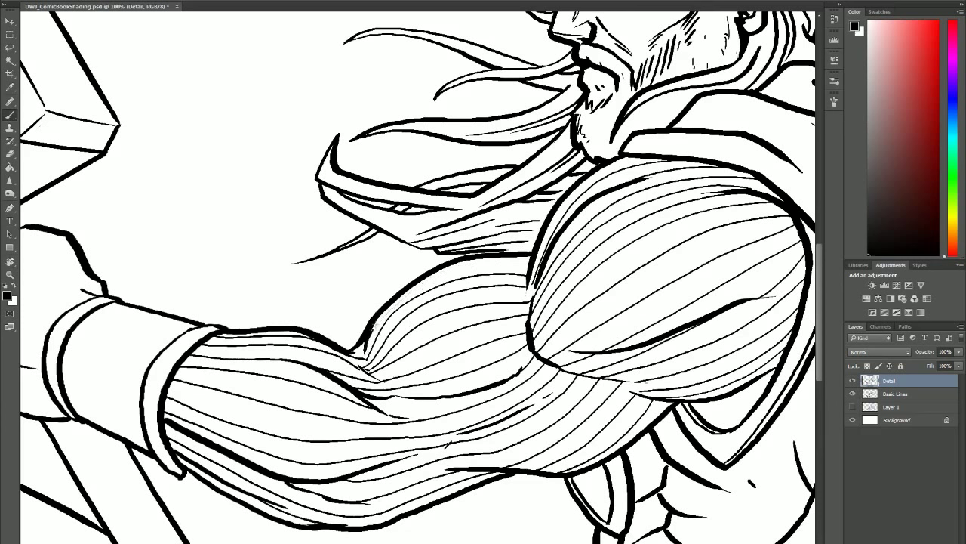
left_click_drag(431, 280, 366, 355)
Step: Cross the lengthwise contours with curved lines around the shoulder, biceps and forearm to form a wrapping grid
mouse_move(529, 261)
left_mouse_down()
mouse_move(381, 332)
mouse_move(424, 290)
mouse_move(448, 392)
left_mouse_up()
key("ctrl+z")
key("ctrl+z")
left_click_drag(438, 269, 519, 468)
mouse_move(583, 181)
left_mouse_down()
mouse_move(666, 276)
mouse_move(725, 393)
left_mouse_up()
mouse_move(284, 336)
left_mouse_down()
mouse_move(243, 424)
mouse_move(265, 520)
left_mouse_up()
left_click_drag(365, 412, 385, 521)
left_click_drag(559, 368, 657, 419)
left_click_drag(772, 370, 672, 160)
left_click_drag(193, 472, 227, 333)
mouse_move(219, 484)
left_mouse_down()
mouse_move(207, 432)
mouse_move(254, 333)
left_mouse_up()
mouse_move(317, 522)
left_mouse_down()
mouse_move(310, 482)
mouse_move(331, 348)
left_mouse_up()
left_click_drag(399, 301, 413, 399)
left_click_drag(414, 398, 433, 501)
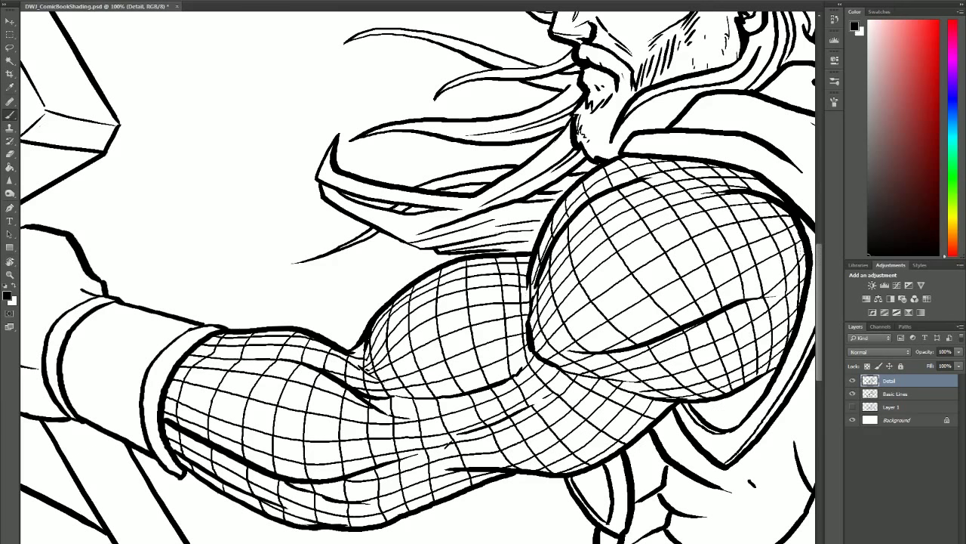
Step: Draw thin contour lines running lengthwise down the other arm beside the cape
scroll(417, 277, "right", 7)
left_click_drag(820, 379, 830, 416)
left_click_drag(561, 60, 606, 541)
left_click_drag(525, 265, 568, 399)
left_click_drag(568, 398, 538, 541)
left_click_drag(507, 341, 537, 394)
left_click_drag(525, 388, 500, 443)
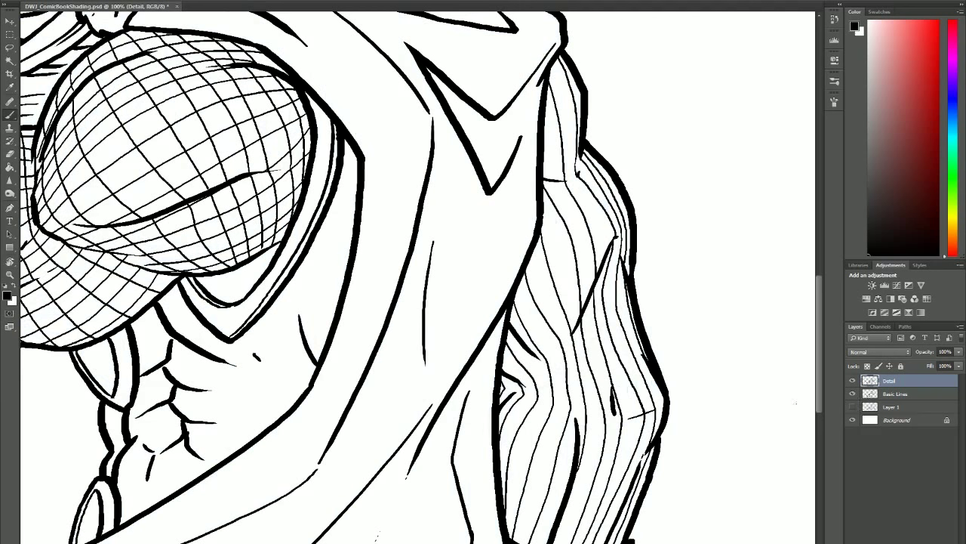
Step: Draw curved lines across the lengthwise contours of the arm beside the cape, from the upper arm down to the wrist
left_click_drag(521, 389, 666, 386)
left_click_drag(540, 234, 628, 204)
left_click_drag(561, 181, 582, 156)
left_click_drag(510, 323, 631, 301)
left_click_drag(501, 459, 639, 473)
mouse_move(504, 501)
left_mouse_down()
mouse_move(588, 523)
mouse_move(632, 514)
left_mouse_up()
left_click_drag(500, 416, 659, 430)
left_click_drag(503, 367, 617, 345)
left_click_drag(522, 282, 608, 250)
left_click_drag(618, 348, 643, 343)
left_click_drag(545, 110, 575, 108)
left_click_drag(543, 143, 580, 138)
left_click_drag(549, 85, 577, 70)
left_click_drag(544, 202, 611, 176)
left_click_drag(530, 258, 611, 225)
left_click_drag(515, 302, 595, 281)
left_click_drag(505, 349, 636, 320)
left_click_drag(505, 373, 646, 362)
left_click_drag(511, 396, 654, 406)
mouse_move(500, 438)
left_mouse_down()
mouse_move(658, 448)
mouse_move(646, 453)
left_mouse_up()
key("ctrl+z")
left_click_drag(508, 485, 623, 499)
mouse_move(506, 517)
left_mouse_down()
mouse_move(548, 538)
mouse_move(591, 542)
left_mouse_up()
key("ctrl+z")
Step: Draw wrapping lines on the hammer's handle and thin inset lines along the edges of the hammer head
right_click(354, 318)
left_click_drag(91, 378, 757, 396)
left_click_drag(284, 425, 329, 396)
left_click_drag(268, 400, 313, 367)
left_click_drag(249, 370, 298, 341)
left_click_drag(123, 144, 165, 115)
left_click_drag(226, 189, 481, 379)
left_click_drag(352, 57, 444, 209)
left_click_drag(383, 53, 463, 189)
left_click_drag(157, 238, 212, 368)
left_click_drag(165, 217, 226, 365)
left_click_drag(443, 209, 463, 191)
left_click_drag(474, 200, 536, 212)
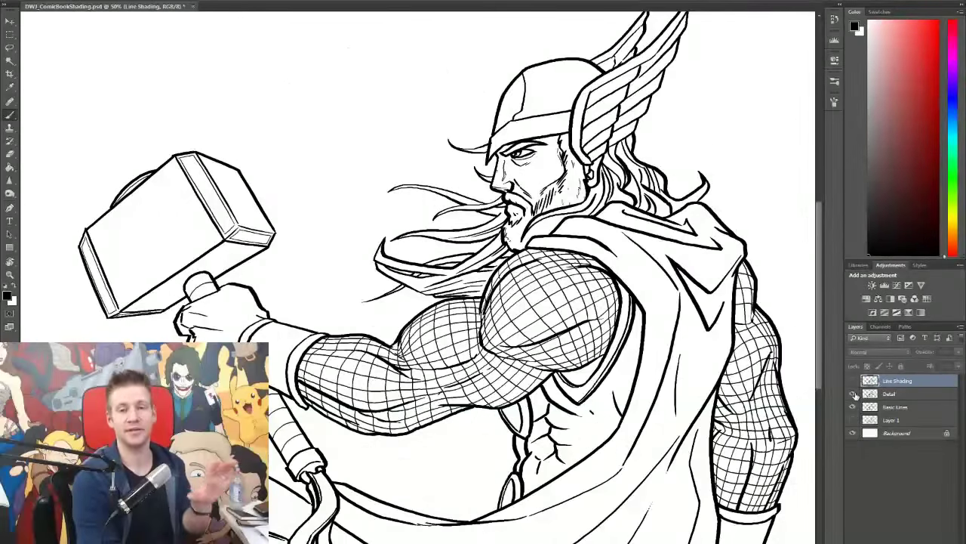
Step: Compare the drawing with and without the Detail layer, leaving the layer shown
left_click(853, 394)
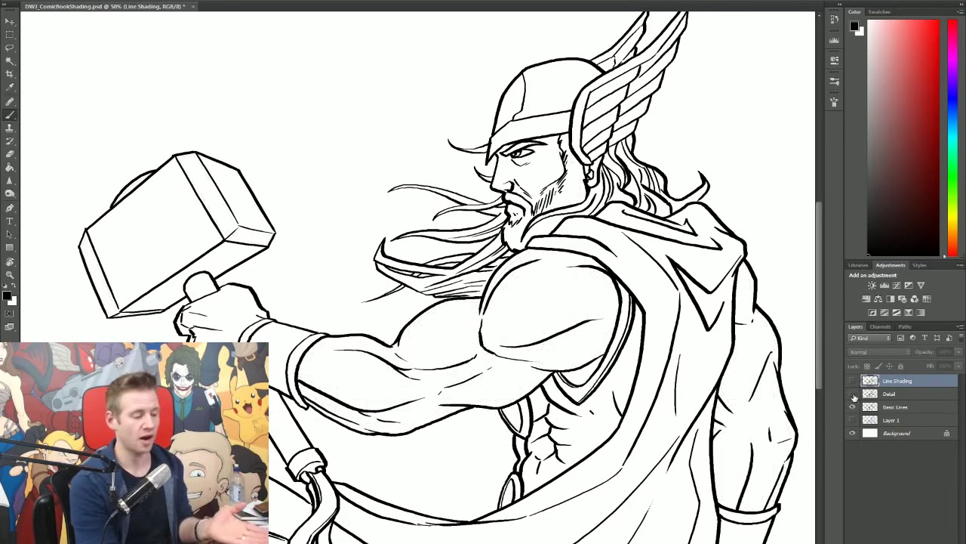
left_click(853, 394)
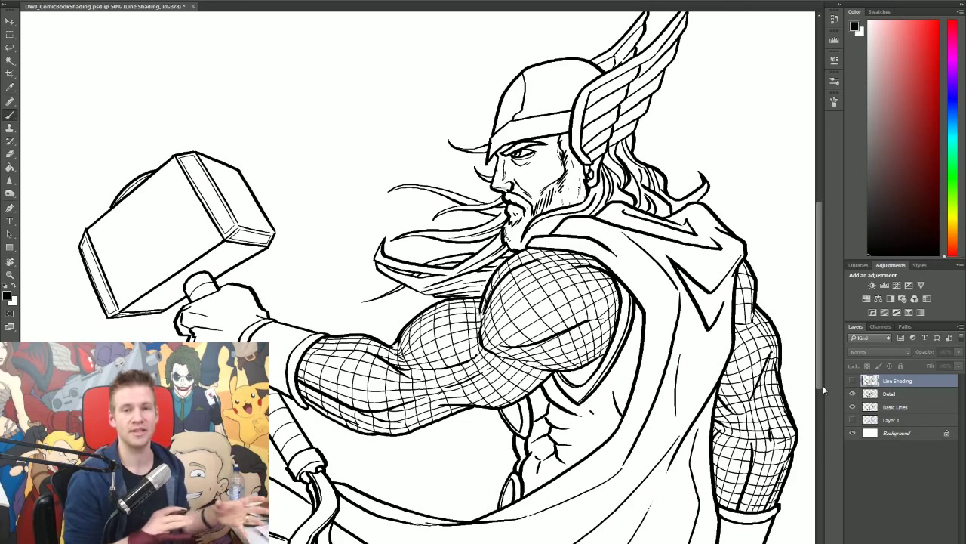
left_click(853, 393)
left_click(853, 394)
left_click(853, 394)
left_click(853, 394)
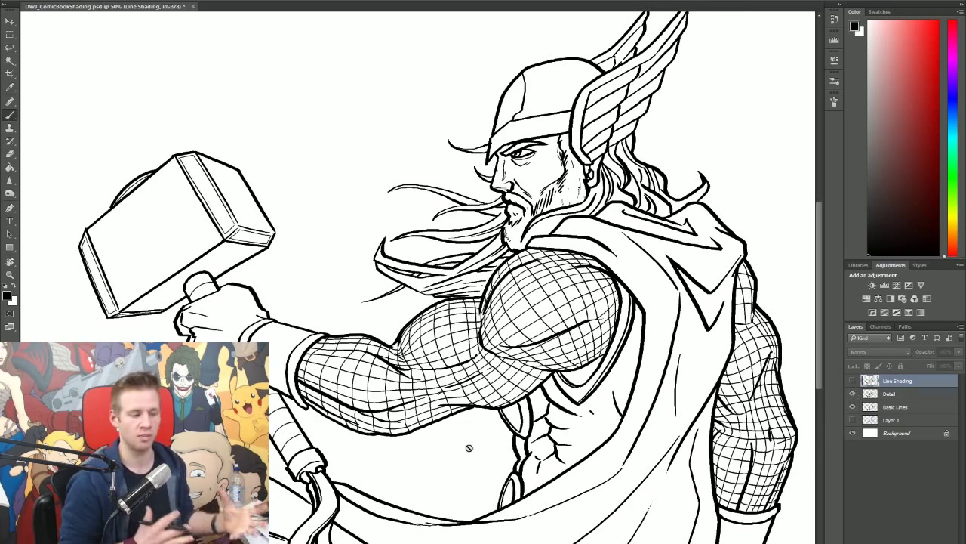
left_click(853, 393)
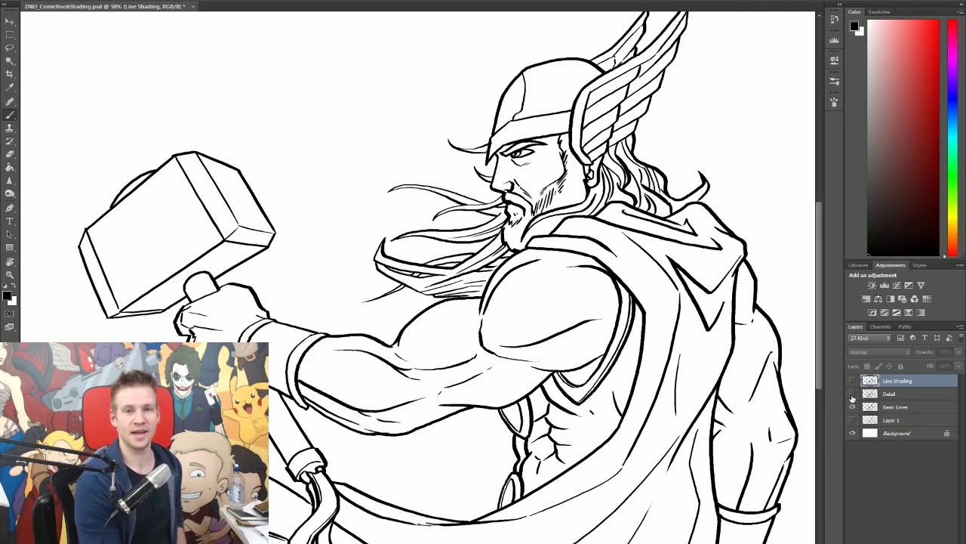
left_click(853, 394)
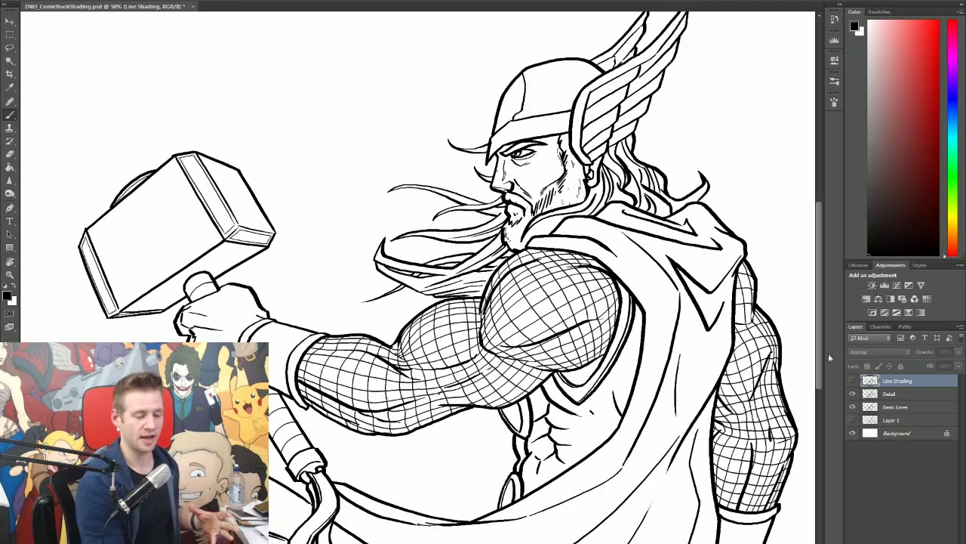
left_click(853, 395)
left_click(853, 394)
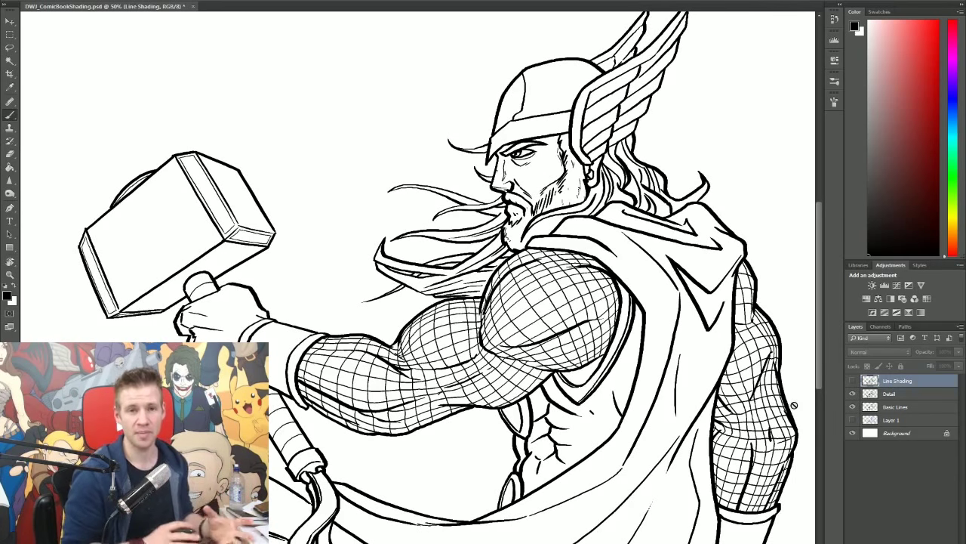
left_click(853, 393)
left_click(853, 394)
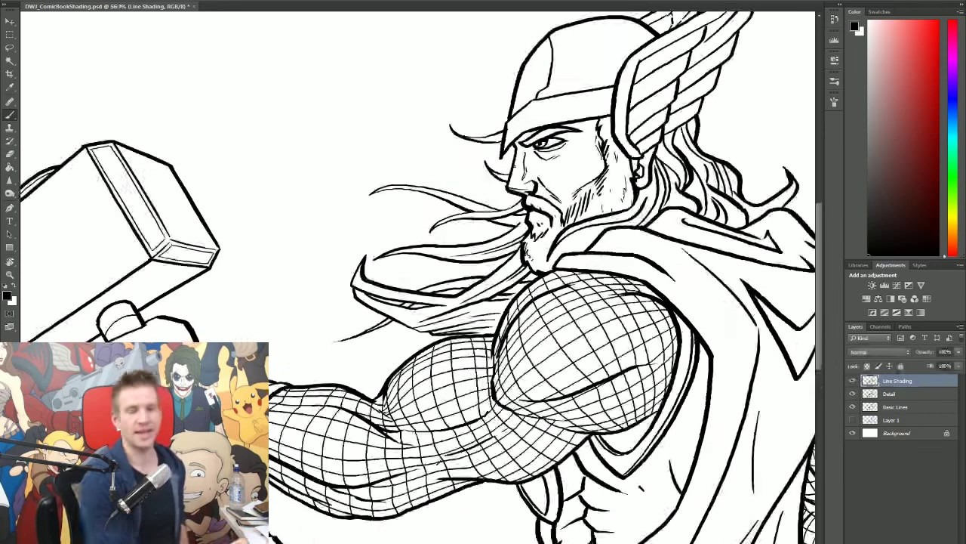
Step: Choose the Jazza's Fineliner 0.3 brush, try test strokes on the empty canvas beside the face, and undo them
key("z")
left_click(464, 182)
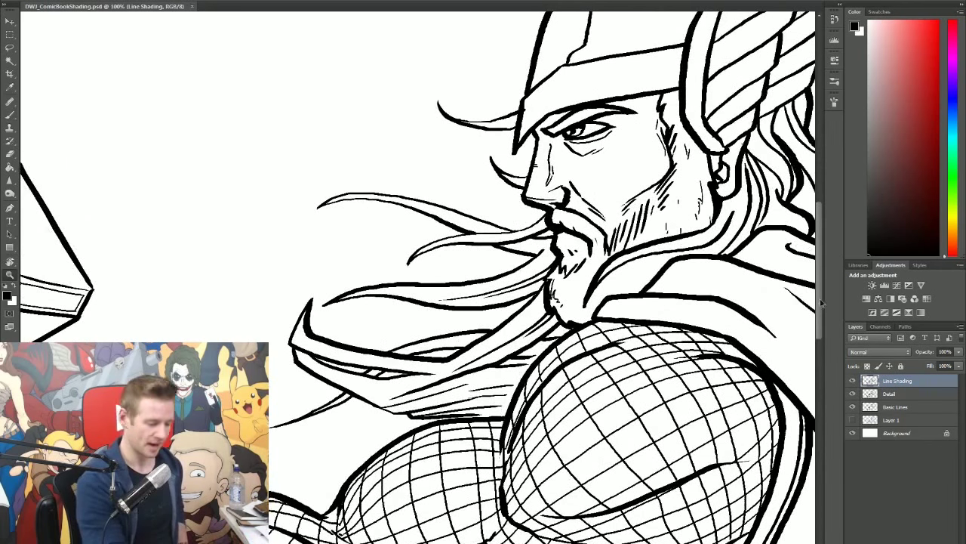
left_click_drag(822, 303, 821, 288)
key("b")
scroll(483, 272, "right", 2)
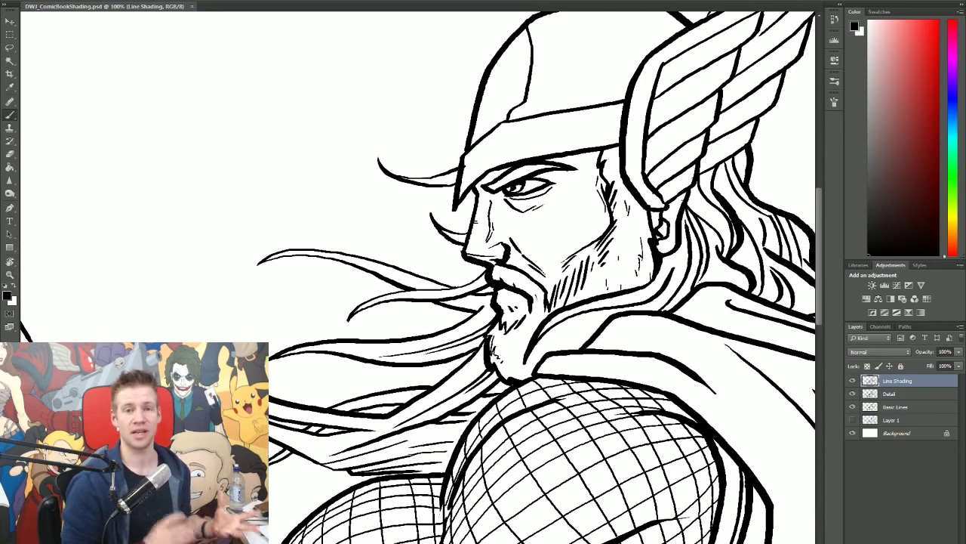
left_click(27, 1)
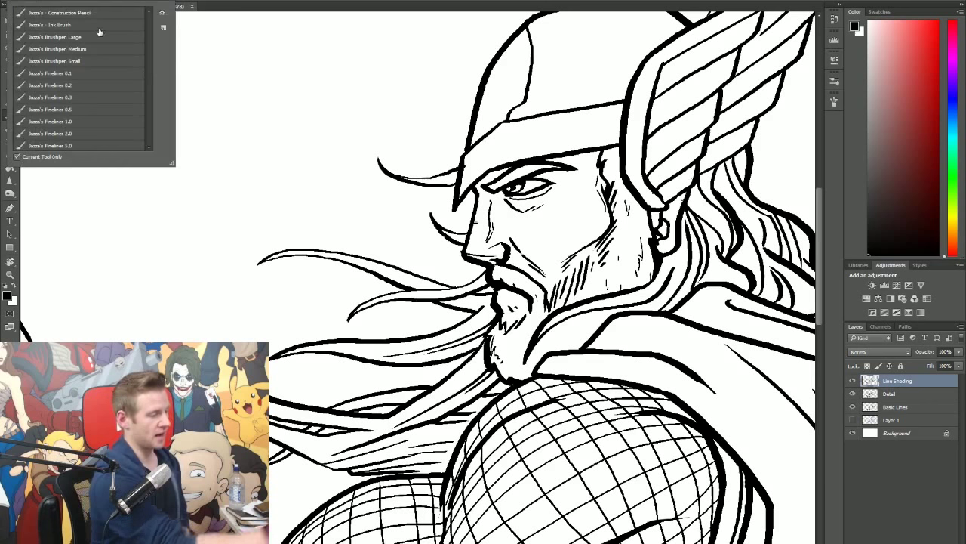
left_click(87, 99)
left_click(333, 176)
left_click_drag(341, 155, 320, 202)
key("ctrl+alt+z")
key("ctrl+alt+z")
key("ctrl+alt+z")
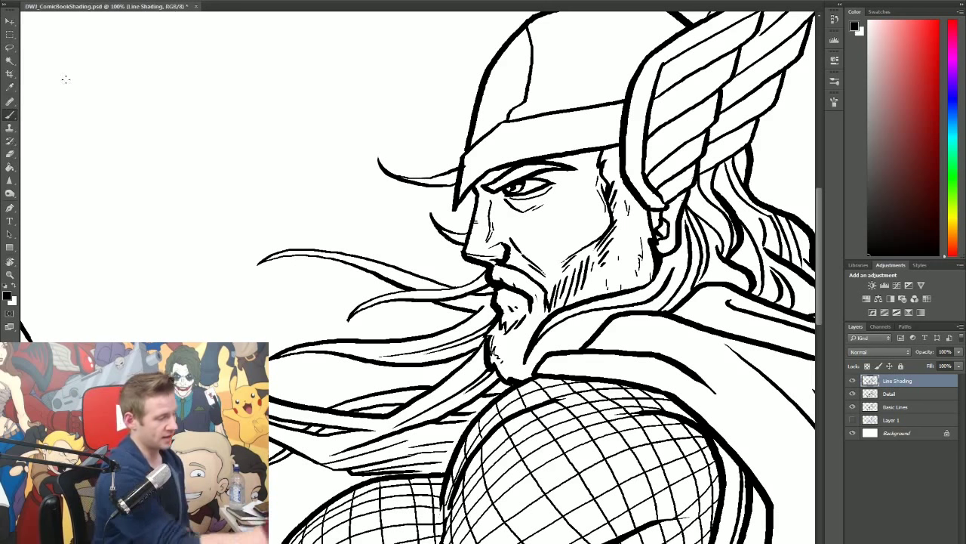
Step: Choose the Jazza's Fineliner 0.2 brush, try a patch of diagonal hatching on the cheek, and undo it
left_click(27, 2)
left_click(95, 88)
left_click_drag(544, 215, 531, 233)
left_click_drag(550, 215, 534, 238)
left_click_drag(553, 218, 528, 251)
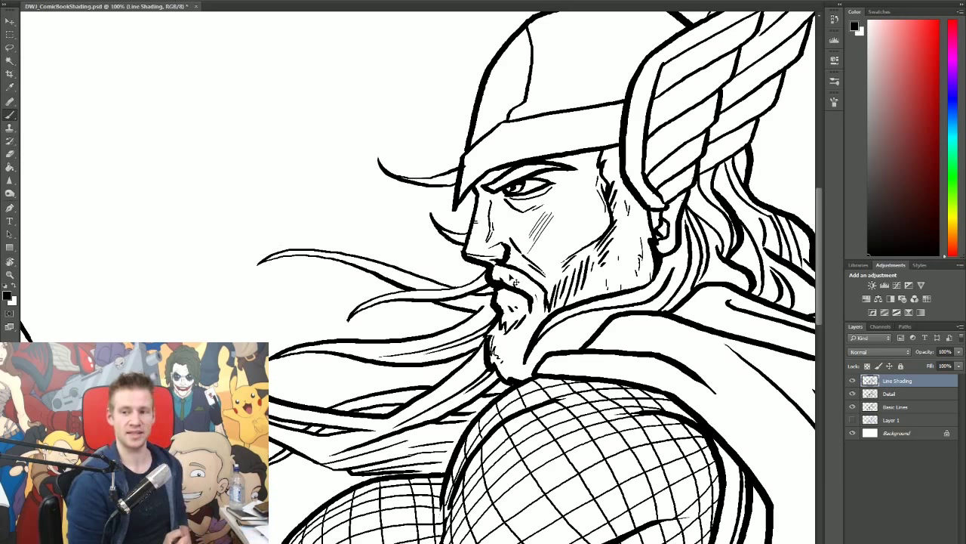
key("ctrl+alt+z")
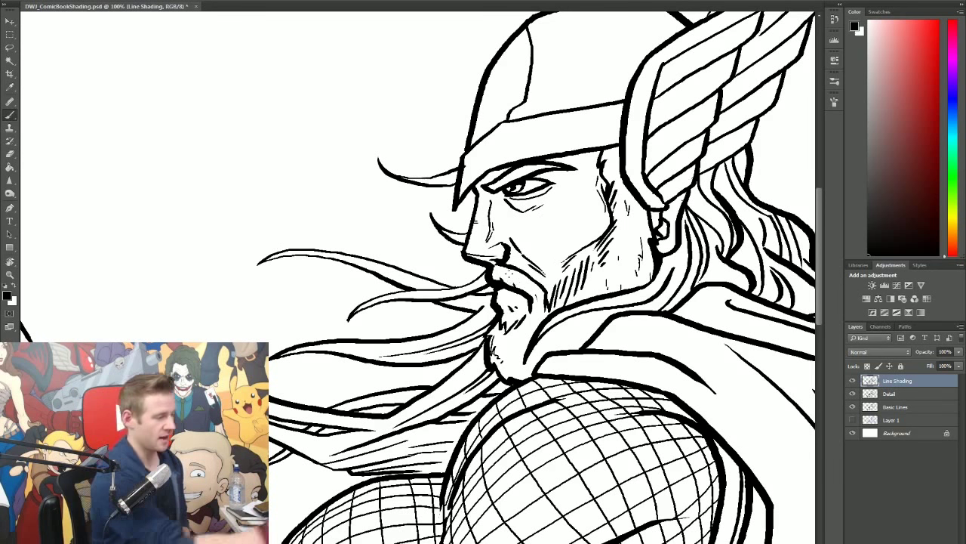
Step: Choose the Jazza's Fineliner 0.1 brush, try finer diagonal hatching on the cheek, and undo it
left_click(27, 2)
left_click(72, 74)
left_click(542, 221)
left_click_drag(554, 199, 537, 245)
left_click_drag(561, 207, 538, 251)
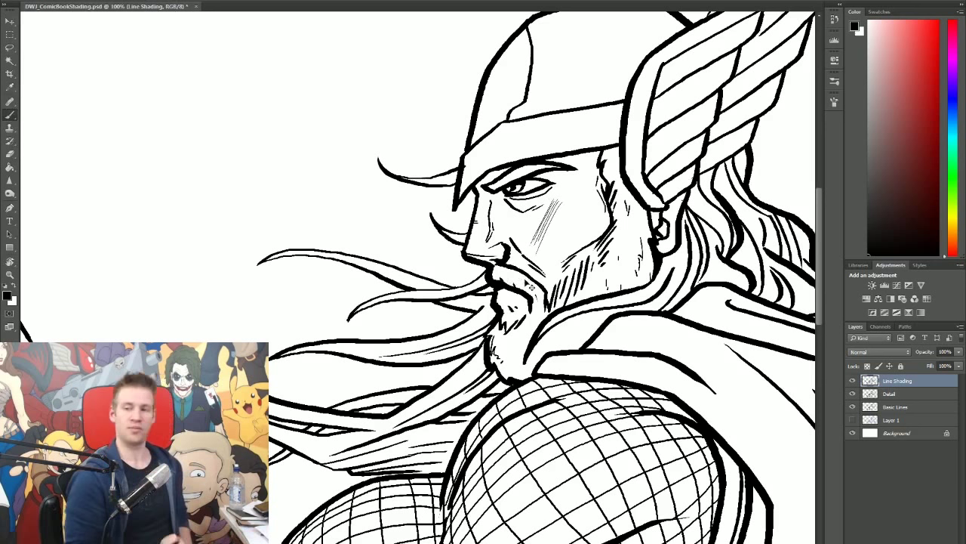
key("ctrl+alt+z")
key("ctrl+alt+z")
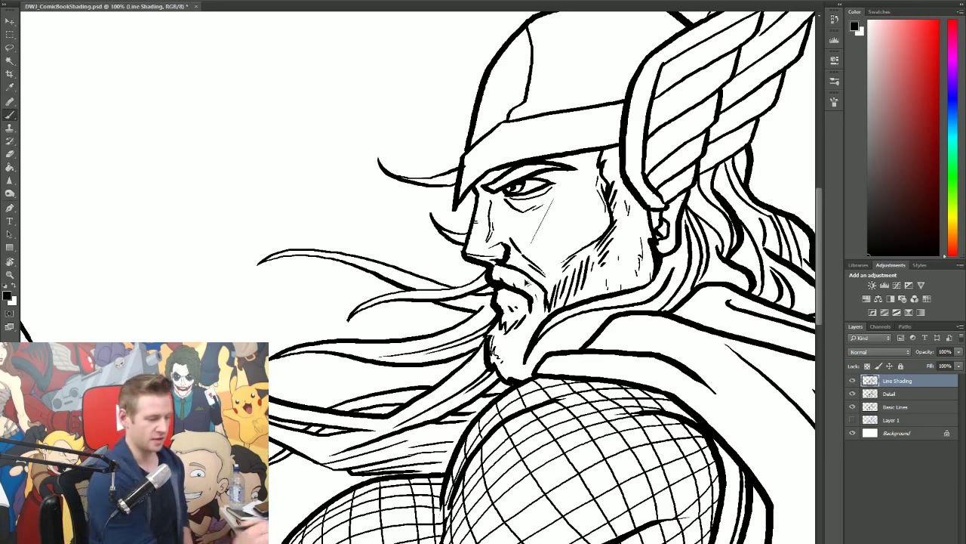
key("ctrl+alt+z")
Step: Choose the Jazza's Fineliner 0.2 brush and add a new layer directly above the Detail layer
left_click(27, 1)
left_click(90, 88)
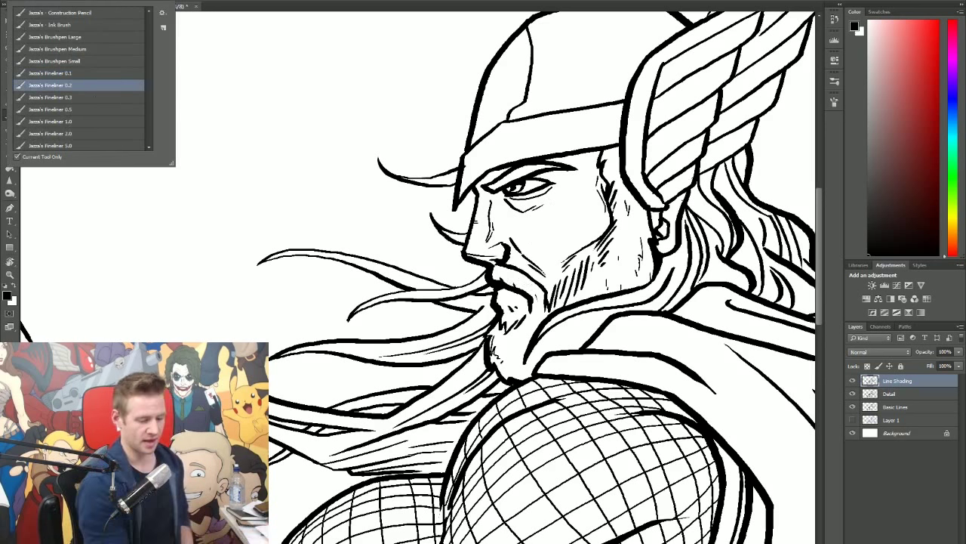
left_click(879, 388)
left_click_drag(822, 297, 821, 294)
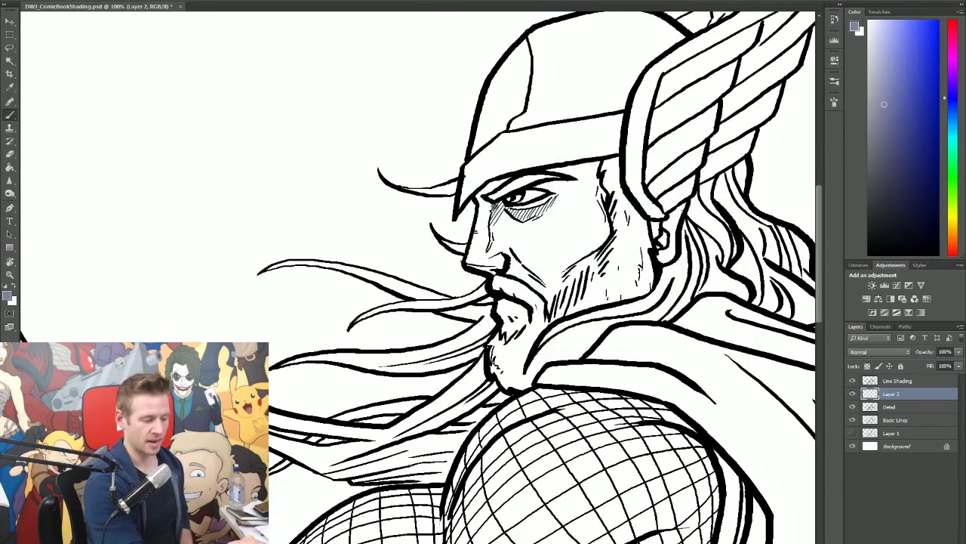
Step: Block in grey-blue shadow on Layer 2 along the nose, under the eye and beneath the helmet brim, then compare with the layer hidden
left_click_drag(496, 210, 490, 249)
mouse_move(501, 206)
left_mouse_down()
mouse_move(559, 198)
mouse_move(509, 218)
mouse_move(493, 255)
mouse_move(509, 258)
left_mouse_up()
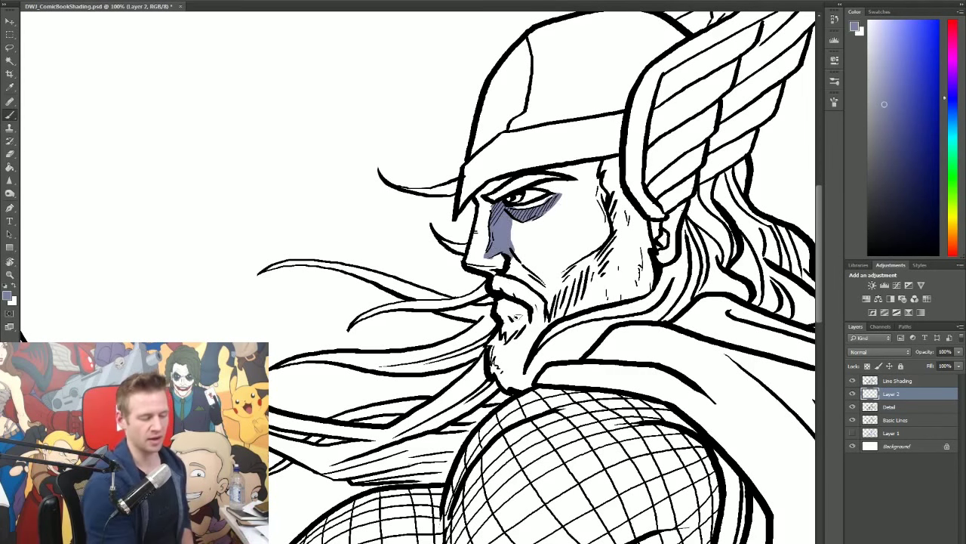
mouse_move(488, 209)
left_mouse_down()
mouse_move(478, 198)
mouse_move(490, 210)
mouse_move(495, 185)
mouse_move(509, 179)
left_mouse_up()
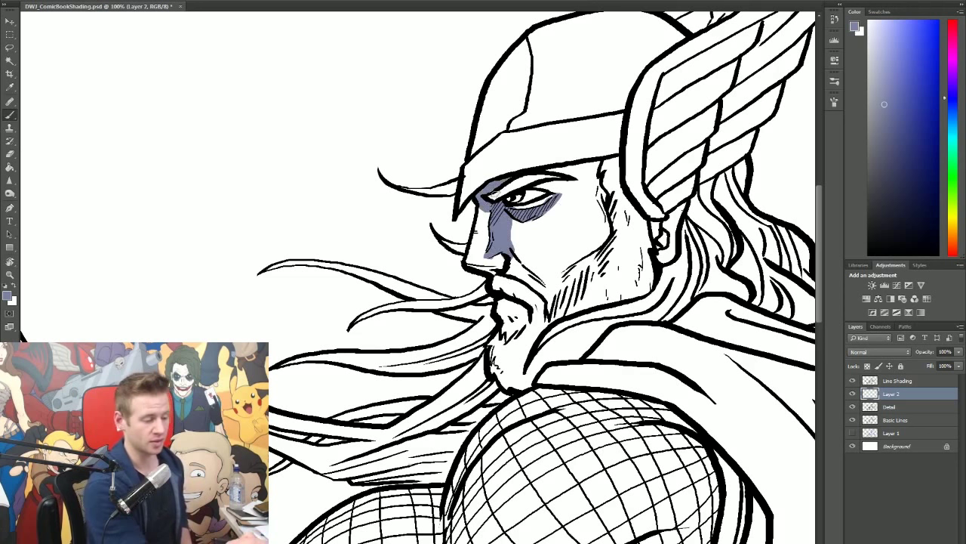
left_click_drag(557, 171, 593, 166)
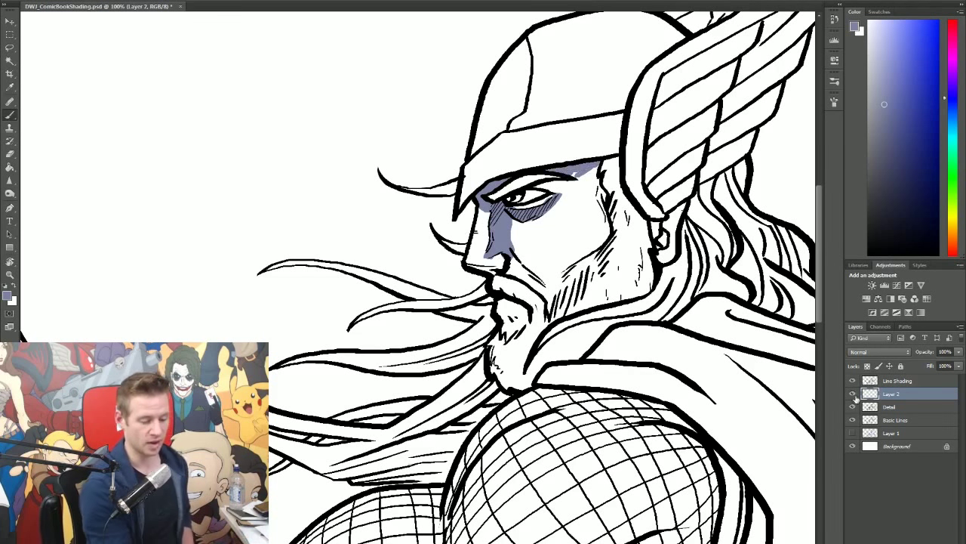
left_click(854, 394)
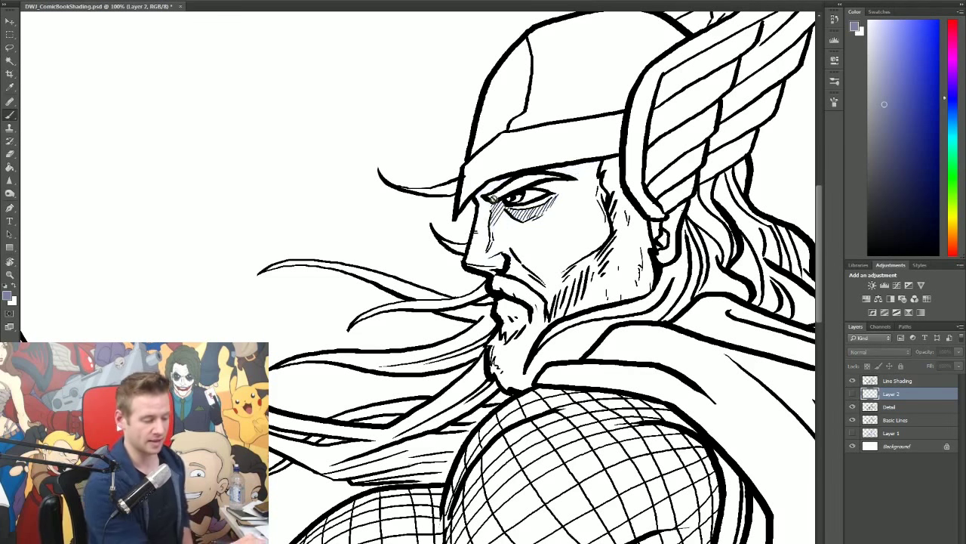
left_click(853, 394)
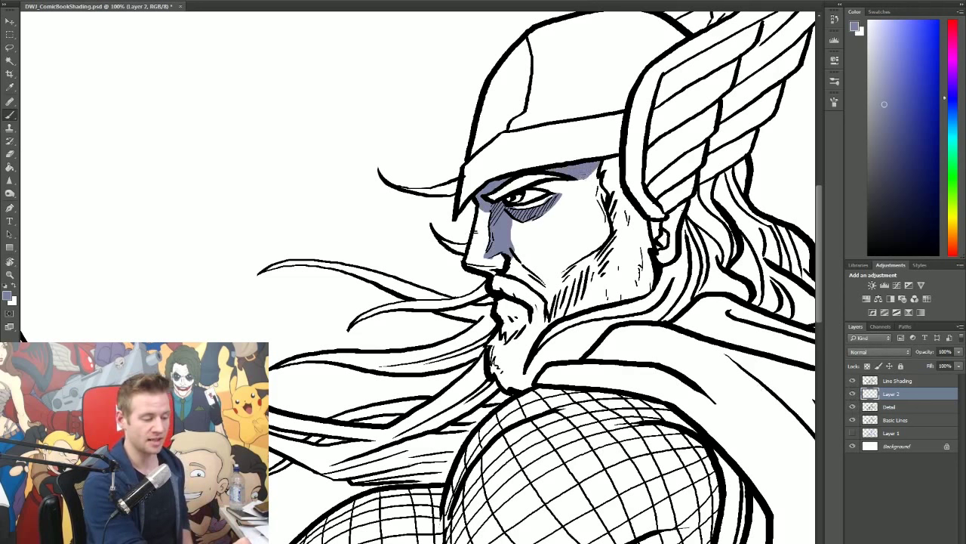
Step: Paint grey-blue shadow shapes around the cheek, below the lip, under the chin and along the jaw and collar-side hair
mouse_move(538, 186)
left_mouse_down()
mouse_move(601, 185)
mouse_move(606, 201)
mouse_move(599, 243)
mouse_move(557, 269)
mouse_move(596, 249)
mouse_move(549, 284)
left_mouse_up()
mouse_move(521, 247)
left_mouse_down()
mouse_move(557, 277)
mouse_move(550, 289)
left_mouse_up()
mouse_move(509, 261)
left_mouse_down()
mouse_move(548, 310)
mouse_move(563, 281)
mouse_move(615, 238)
left_mouse_up()
key("ctrl+z")
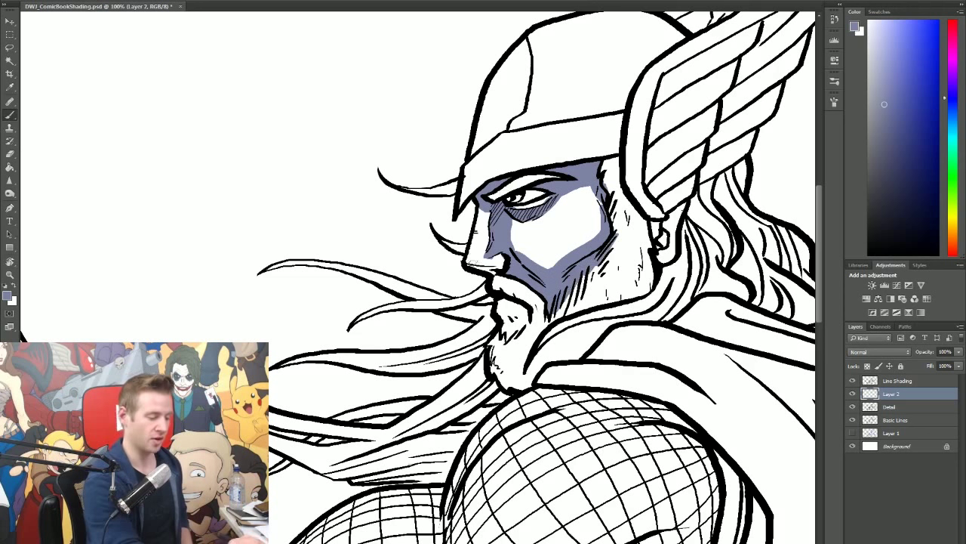
mouse_move(500, 312)
left_mouse_down()
mouse_move(524, 317)
mouse_move(507, 323)
mouse_move(519, 326)
mouse_move(503, 332)
mouse_move(512, 339)
mouse_move(491, 372)
mouse_move(513, 386)
left_mouse_up()
mouse_move(499, 355)
left_mouse_down()
mouse_move(527, 387)
mouse_move(537, 365)
mouse_move(592, 344)
left_mouse_up()
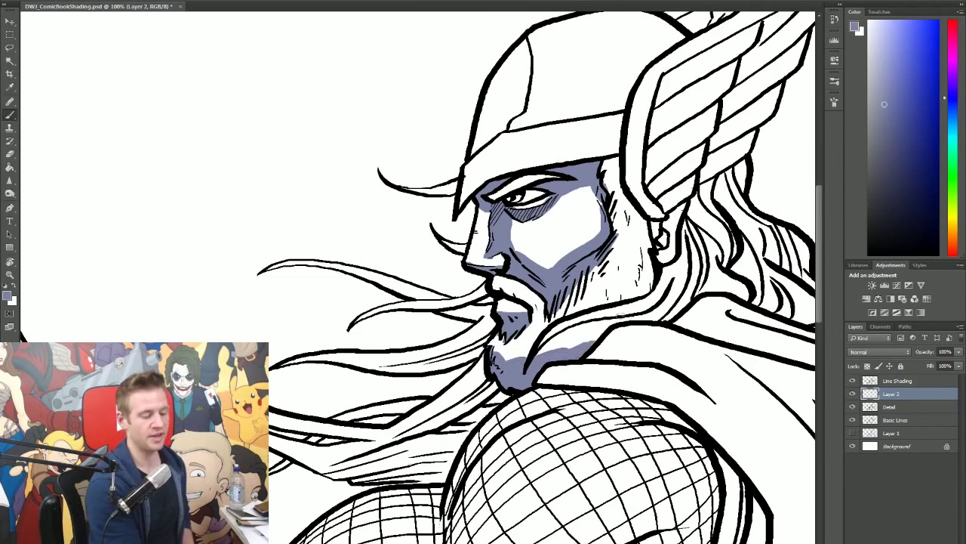
mouse_move(616, 187)
left_mouse_down()
mouse_move(612, 164)
mouse_move(608, 184)
mouse_move(641, 227)
mouse_move(636, 296)
mouse_move(649, 266)
mouse_move(646, 294)
left_mouse_up()
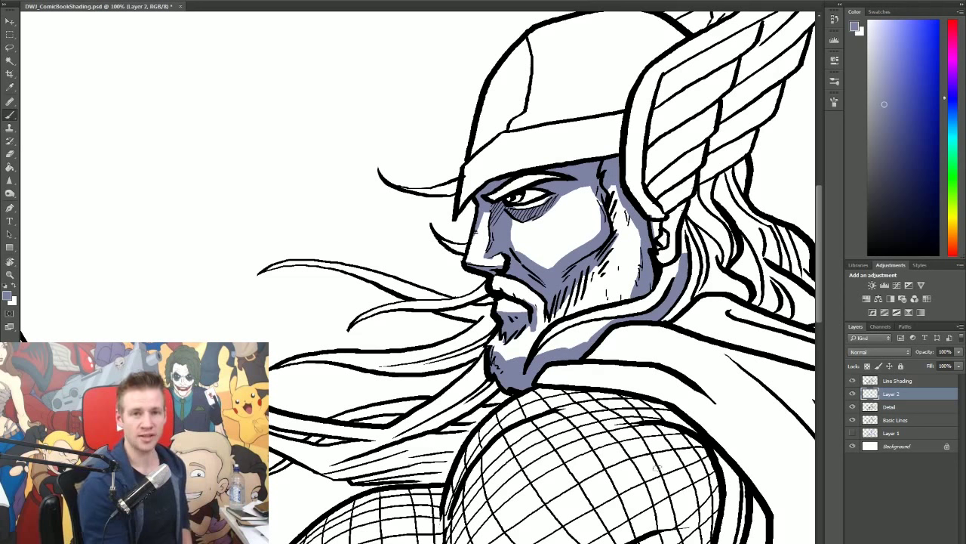
Step: Draw an arrow on the empty canvas in front of the helmet, pointing down toward the face to mark the light direction
mouse_move(317, 98)
left_mouse_down()
mouse_move(349, 145)
mouse_move(341, 87)
mouse_move(352, 144)
mouse_move(329, 151)
mouse_move(367, 161)
left_mouse_up()
left_click_drag(362, 132, 367, 161)
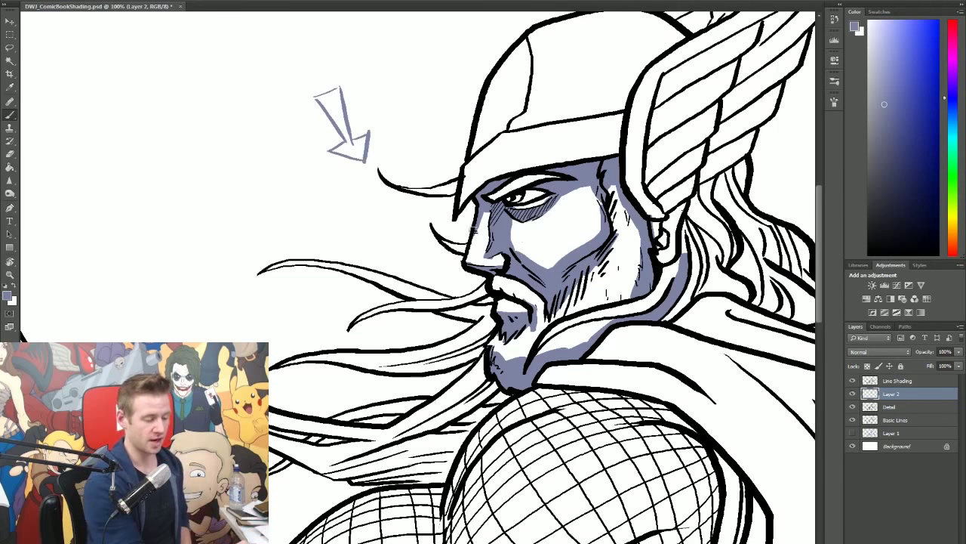
Step: Try loose diagonal strokes over the lower beard and jaw, and undo them
left_click_drag(620, 252, 573, 308)
left_click_drag(608, 282, 581, 305)
left_click_drag(610, 310, 571, 346)
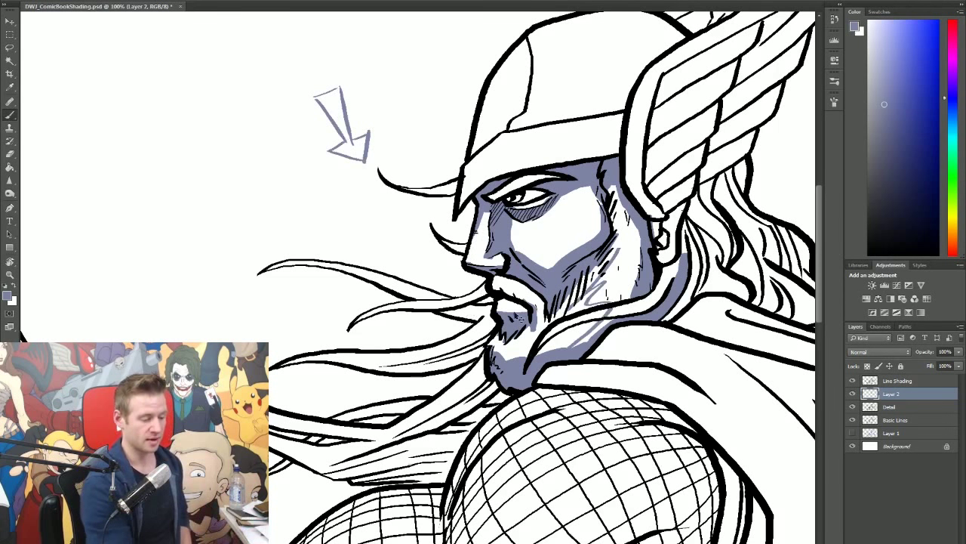
key("ctrl+alt+z")
key("ctrl+alt+z")
key("ctrl+alt+z")
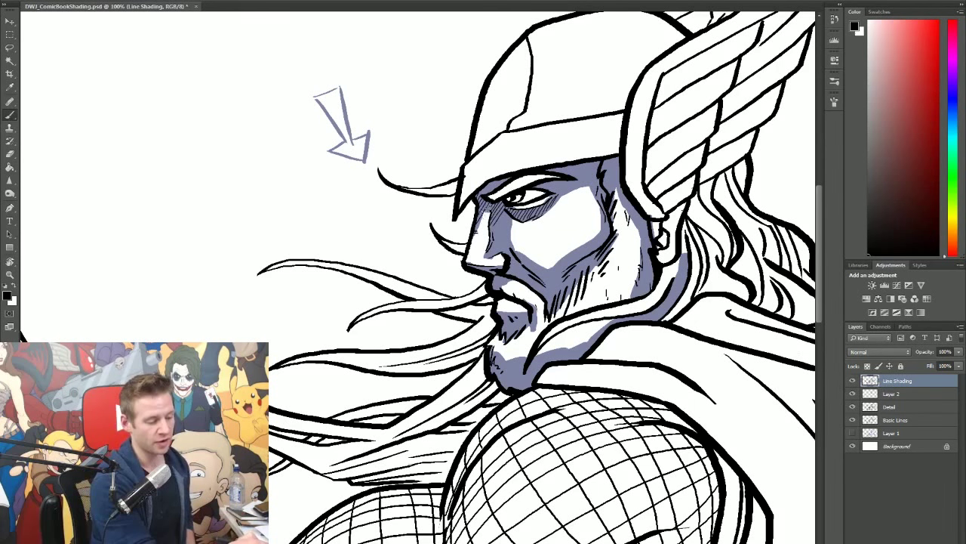
Step: Hatch fine black diagonal lines on the Line Shading layer over the shadow areas of the nose, cheek and beard
left_click_drag(508, 213, 493, 236)
left_click_drag(510, 214, 487, 257)
mouse_move(509, 232)
left_mouse_down()
mouse_move(493, 248)
mouse_move(500, 253)
left_mouse_up()
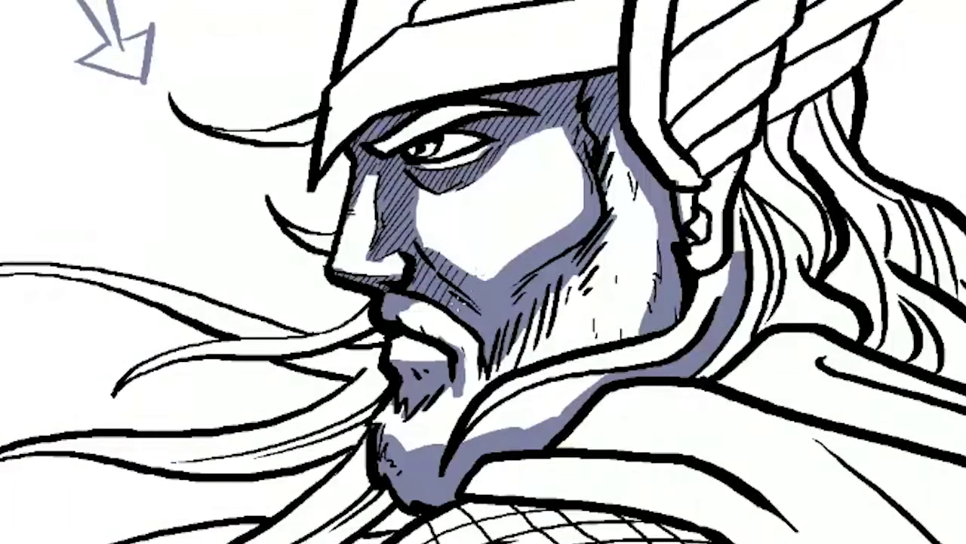
left_click_drag(523, 255, 476, 329)
left_click_drag(543, 244, 482, 333)
mouse_move(537, 273)
left_mouse_down()
mouse_move(486, 357)
mouse_move(496, 351)
left_mouse_up()
left_click_drag(567, 255, 518, 329)
left_click_drag(573, 260, 531, 316)
left_click_drag(559, 234, 534, 269)
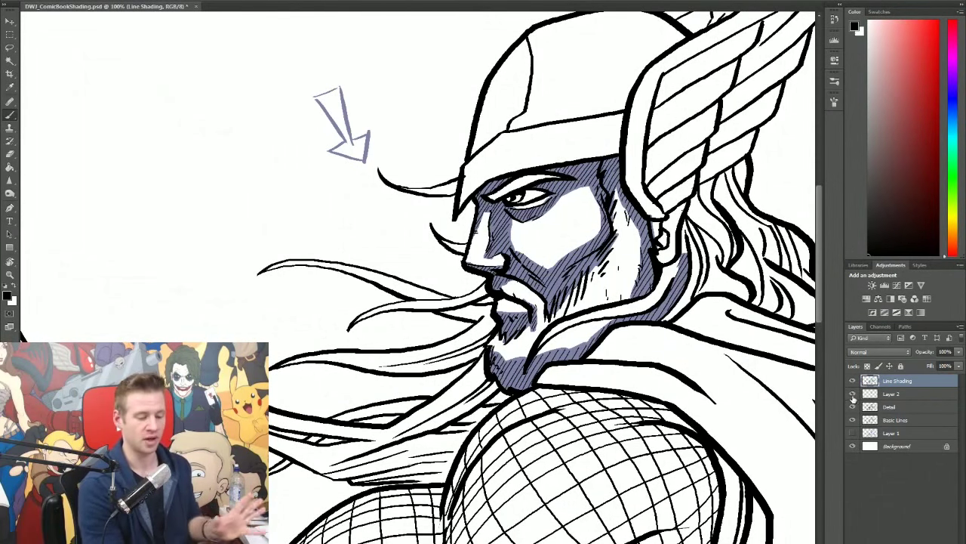
Step: Compare the hatched face with the Layer 2 shadow guide hidden and shown
left_click(853, 393)
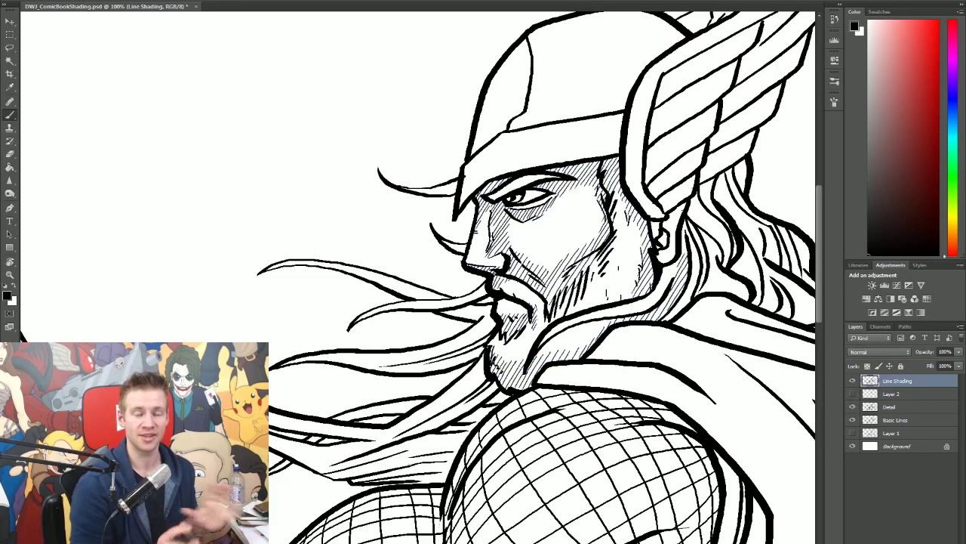
left_click(853, 394)
left_click(853, 393)
left_click(853, 394)
Step: Delete the Layer 2 shadow guide and make the Line Shading layer active again
left_click(895, 393)
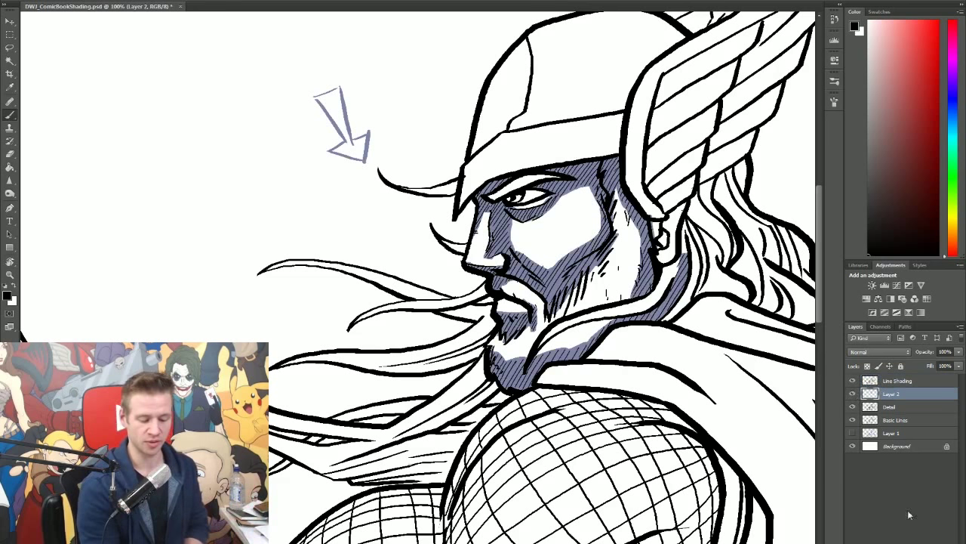
key("Delete")
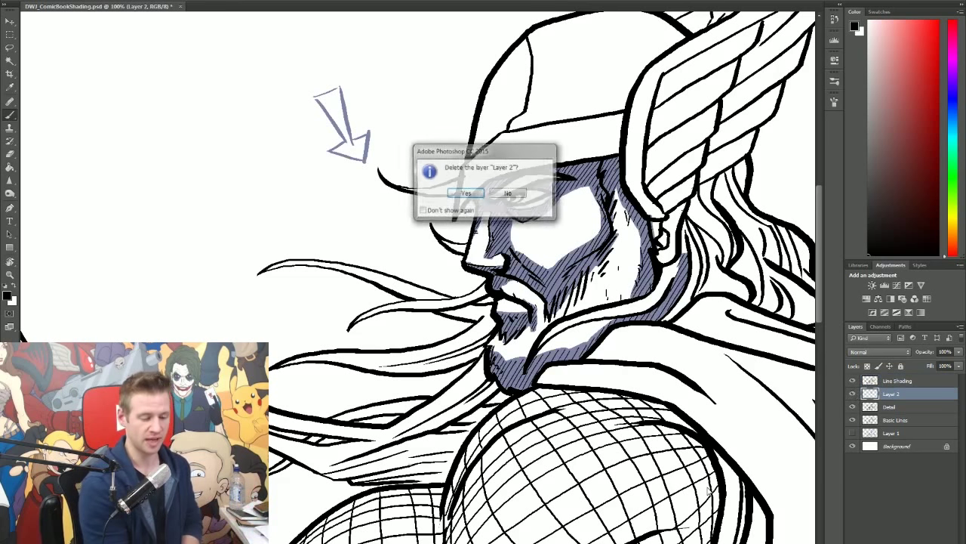
key("Return")
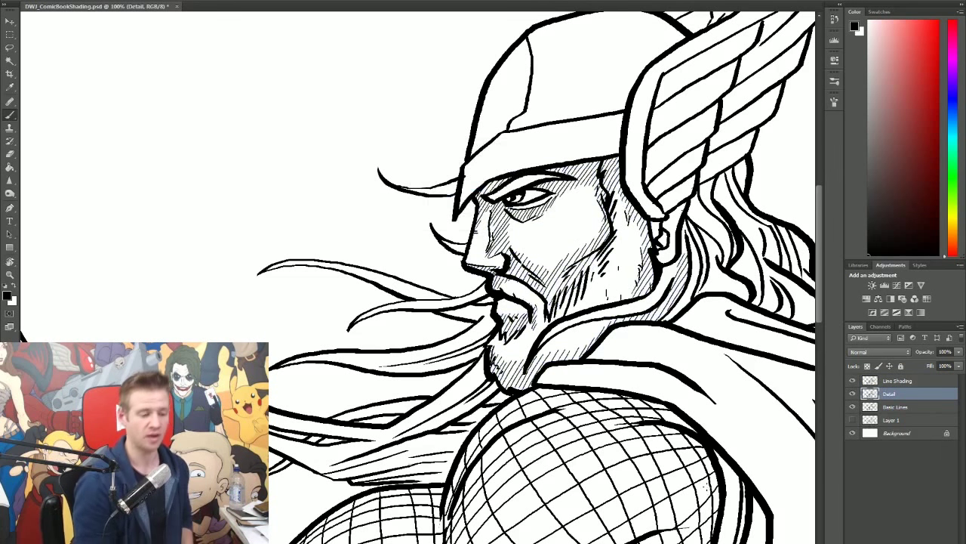
left_click(890, 383)
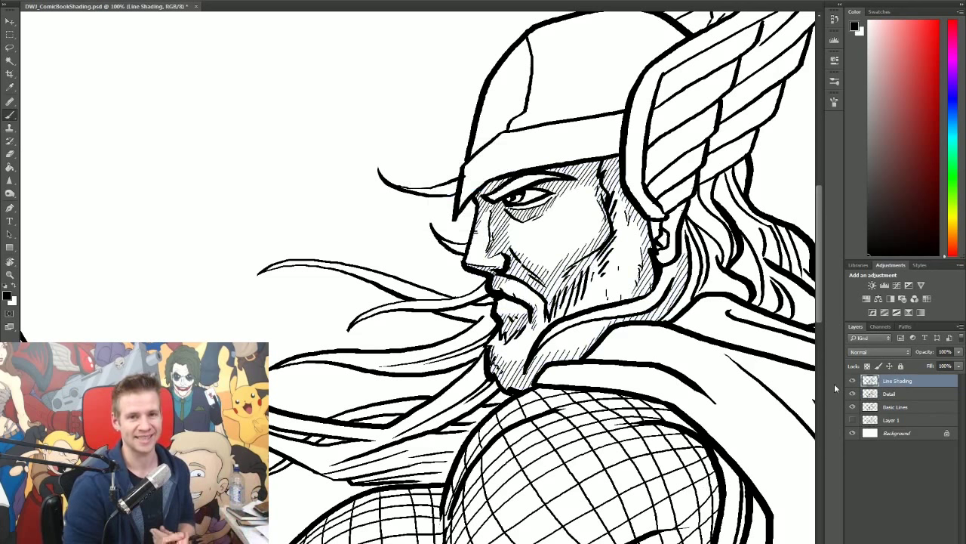
Step: Hatch diagonal lines across the shaded underside of the flowing hair between the beard and the shoulders
left_click_drag(819, 216, 821, 218)
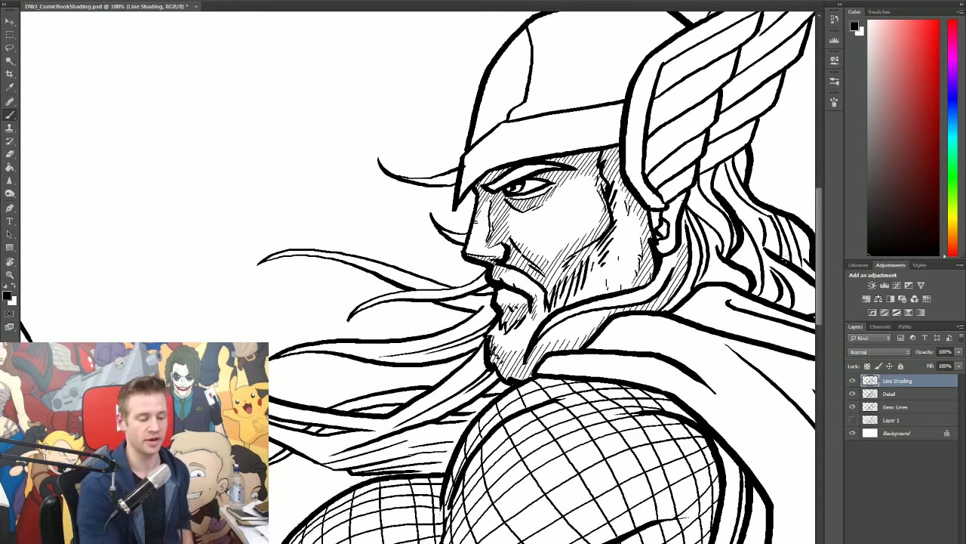
scroll(528, 302, "down", 2)
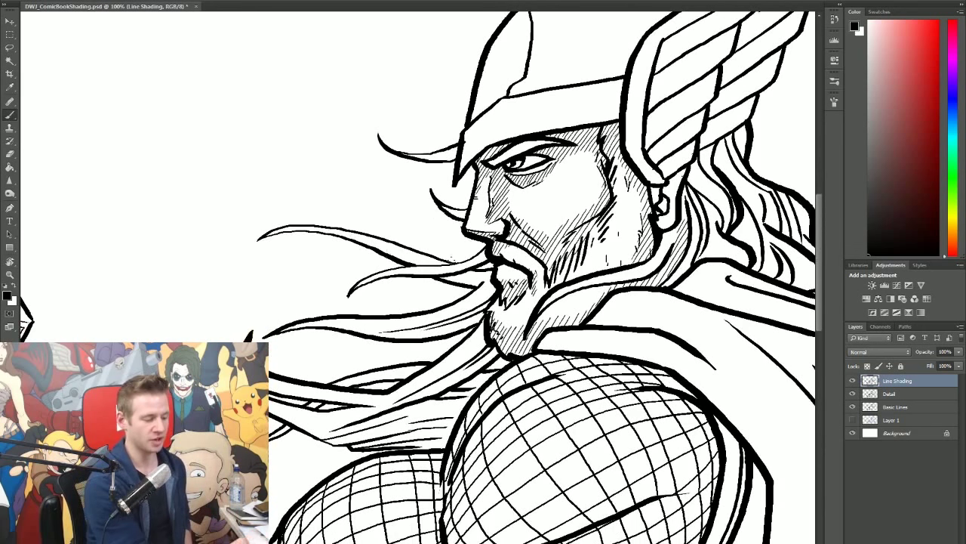
mouse_move(292, 186)
left_mouse_down()
mouse_move(227, 232)
mouse_move(367, 176)
left_mouse_up()
key("ctrl+z")
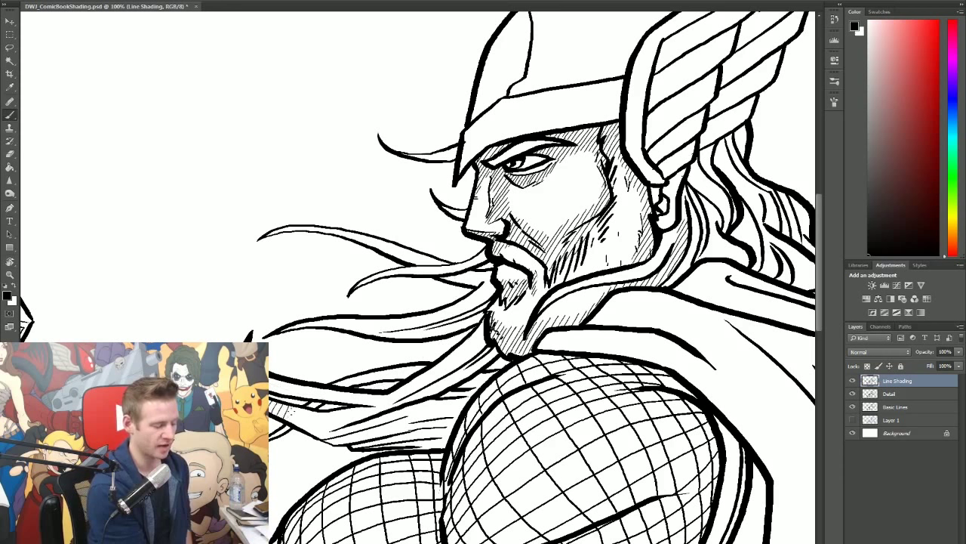
mouse_move(334, 412)
left_mouse_down()
mouse_move(316, 436)
mouse_move(342, 444)
left_mouse_up()
mouse_move(375, 409)
left_mouse_down()
mouse_move(353, 431)
mouse_move(362, 435)
left_mouse_up()
left_click_drag(387, 405, 367, 438)
left_click_drag(392, 403, 380, 436)
mouse_move(402, 406)
left_mouse_down()
mouse_move(382, 444)
mouse_move(391, 435)
left_mouse_up()
mouse_move(415, 403)
left_mouse_down()
mouse_move(397, 434)
mouse_move(415, 422)
left_mouse_up()
mouse_move(433, 402)
left_mouse_down()
mouse_move(398, 454)
mouse_move(414, 438)
left_mouse_up()
mouse_move(440, 398)
left_mouse_down()
mouse_move(417, 448)
mouse_move(430, 436)
mouse_move(427, 449)
left_mouse_up()
left_click_drag(458, 400, 436, 447)
left_click_drag(467, 399, 443, 446)
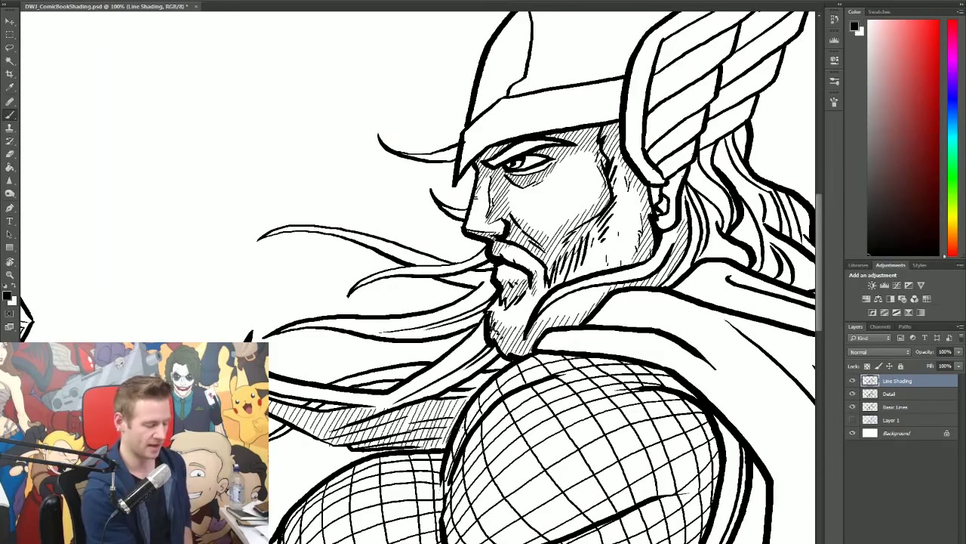
Step: Fill the narrow gaps between the lower hair strands with short diagonal hatching
left_click_drag(481, 374, 473, 388)
left_click_drag(489, 373, 477, 389)
left_click_drag(496, 371, 485, 387)
left_click_drag(320, 401, 313, 408)
left_click_drag(313, 401, 281, 434)
left_click_drag(282, 428, 274, 435)
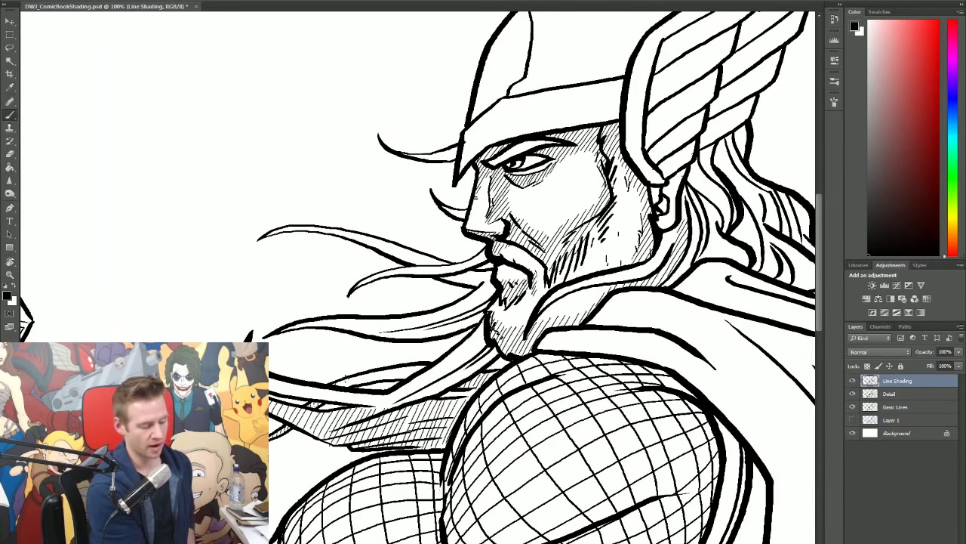
left_click_drag(376, 370, 367, 381)
mouse_move(382, 370)
left_mouse_down()
mouse_move(372, 382)
mouse_move(394, 379)
left_mouse_up()
left_click_drag(405, 369, 398, 381)
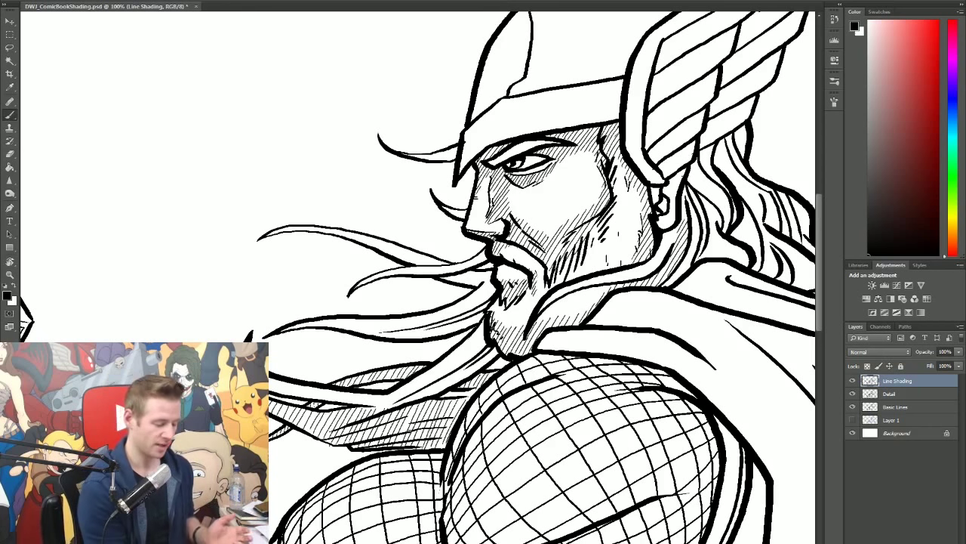
Step: Try near-vertical hatching along the cape's collar fold below the jaw
scroll(418, 278, "left", 3)
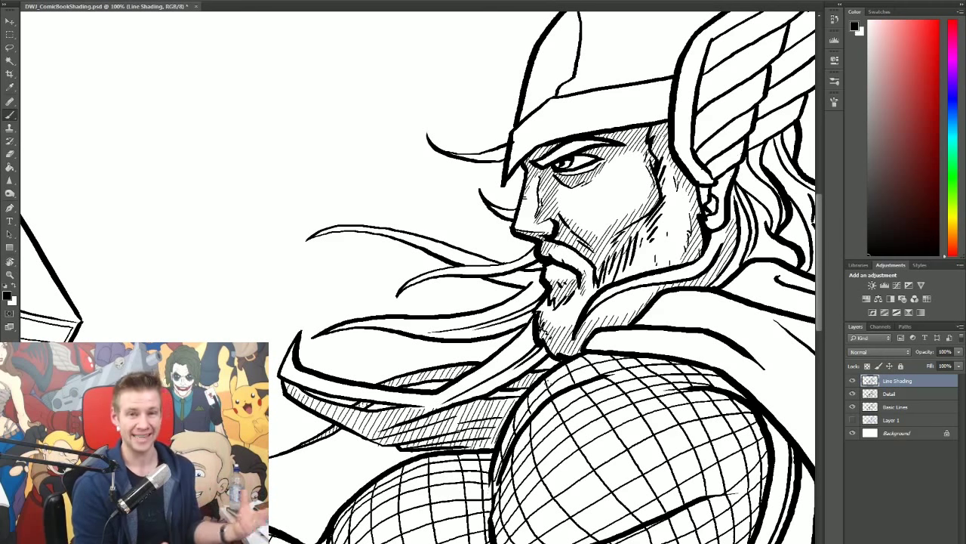
scroll(417, 277, "right", 8)
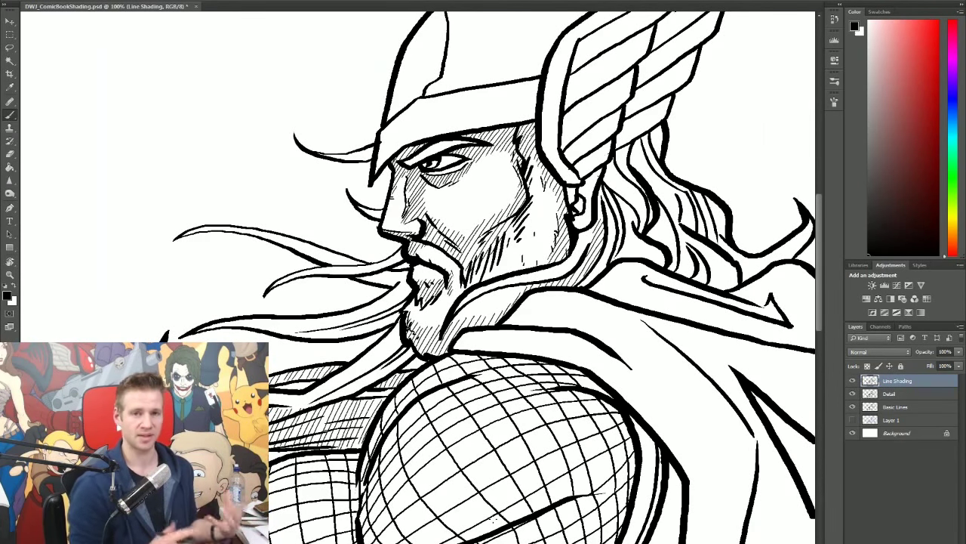
scroll(416, 278, "up", 2)
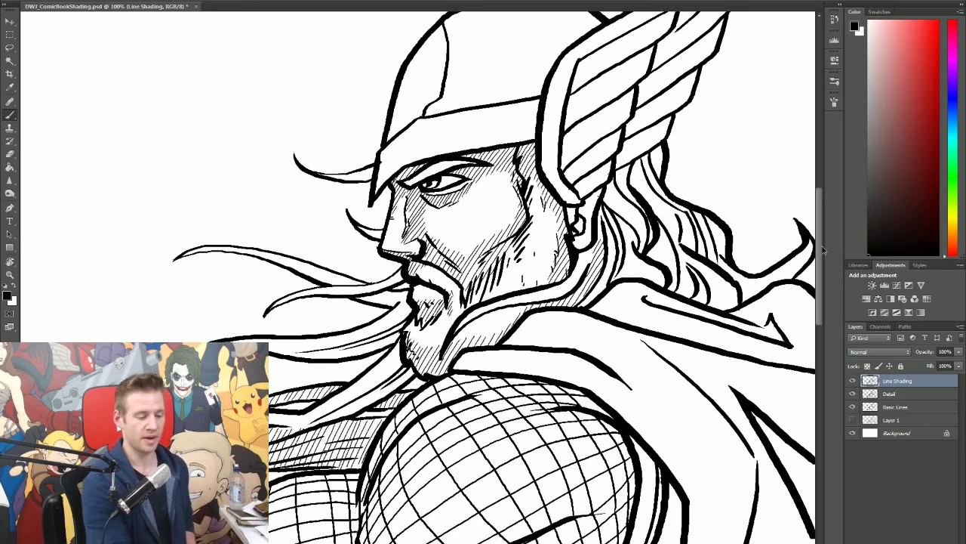
scroll(417, 277, "right", 5)
left_click_drag(454, 325, 435, 354)
mouse_move(457, 333)
left_mouse_down()
mouse_move(440, 354)
mouse_move(452, 354)
left_mouse_up()
left_click_drag(461, 329, 459, 356)
left_click_drag(468, 339, 469, 358)
left_click_drag(488, 344, 489, 360)
mouse_move(500, 342)
left_mouse_down()
mouse_move(496, 364)
mouse_move(514, 368)
mouse_move(503, 366)
left_mouse_up()
left_click_drag(522, 346, 523, 366)
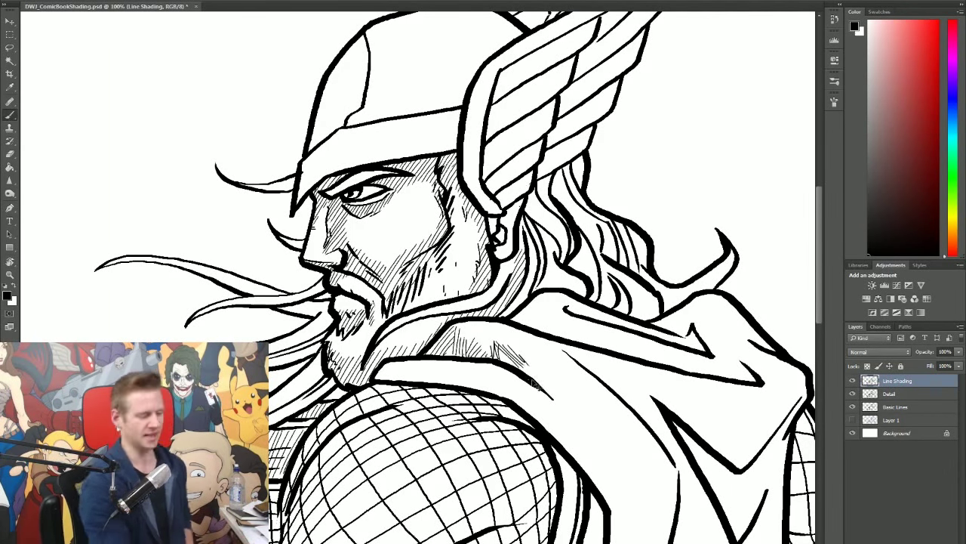
Step: Undo the trial hatching strokes on the cape's collar fold
key("ctrl+alt+z")
key("ctrl+alt+z")
key("ctrl+alt+z")
key("ctrl+alt+z")
key("ctrl+alt+z")
key("ctrl+alt+z")
key("ctrl+alt+z")
key("ctrl+alt+z")
key("ctrl+alt+z")
key("ctrl+alt+z")
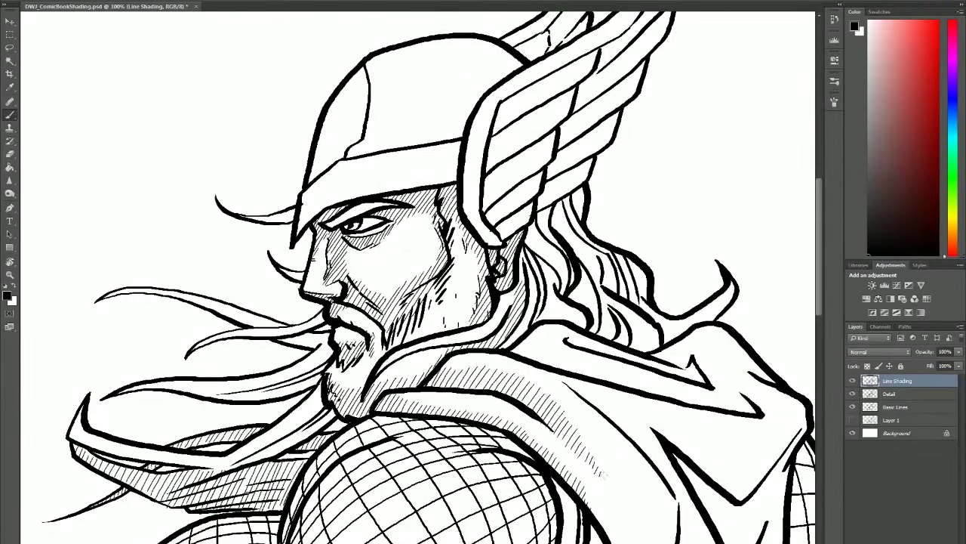
Step: Add short hatch strokes along the thin fold line on the cape's shoulder
left_click_drag(821, 306, 818, 324)
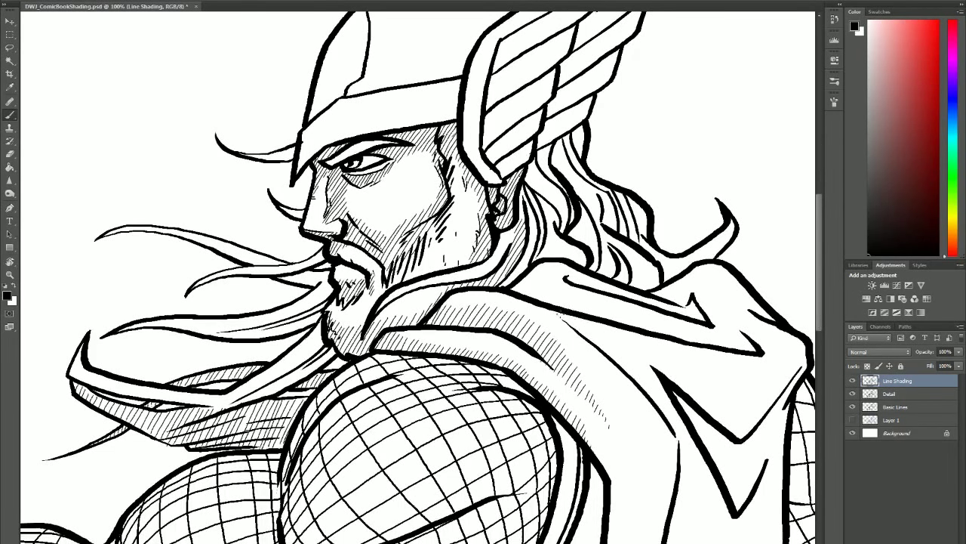
left_click_drag(575, 323, 582, 331)
left_click_drag(587, 330, 597, 342)
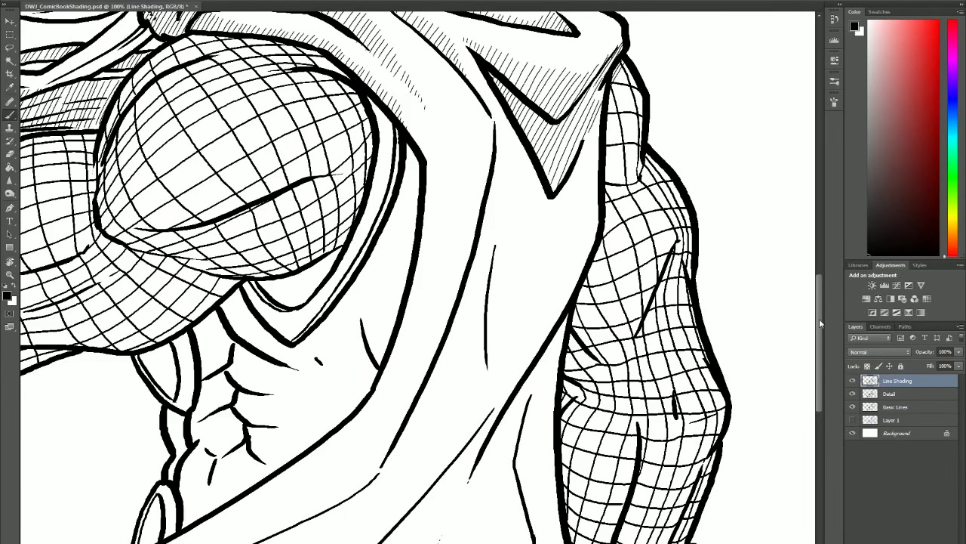
Step: Hatch diagonal shadow lines over the top section of the rear arm where it emerges from the cape
left_click_drag(631, 71, 609, 111)
left_click_drag(628, 86, 606, 134)
left_click_drag(636, 90, 606, 142)
left_click_drag(639, 94, 611, 144)
left_click_drag(635, 114, 606, 168)
left_click_drag(643, 118, 607, 181)
mouse_move(639, 139)
left_mouse_down()
mouse_move(611, 182)
mouse_move(620, 184)
left_mouse_up()
left_click_drag(637, 164, 627, 182)
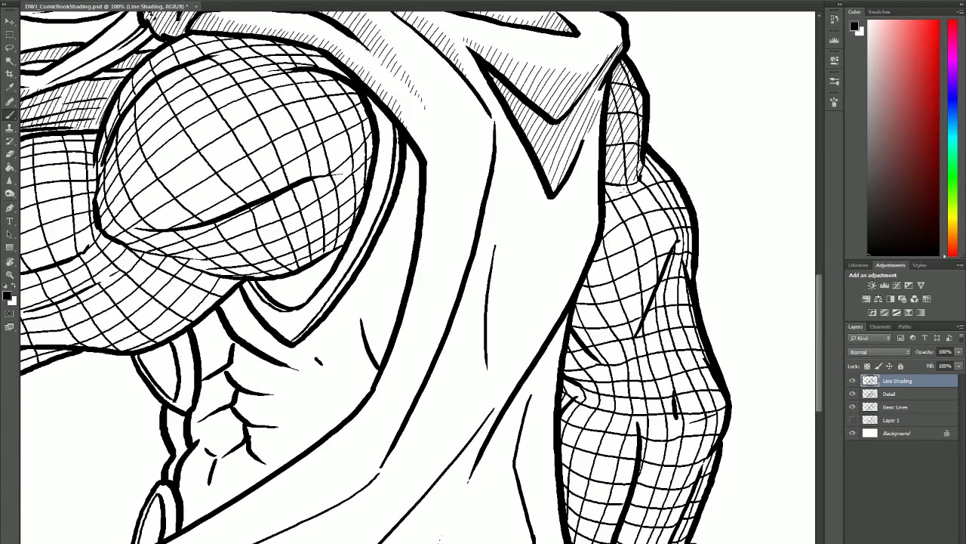
left_click_drag(639, 130, 631, 141)
Step: Add a new layer directly above the Detail layer
mouse_move(623, 155)
left_mouse_down()
mouse_move(606, 183)
mouse_move(564, 179)
left_mouse_up()
left_click(900, 394)
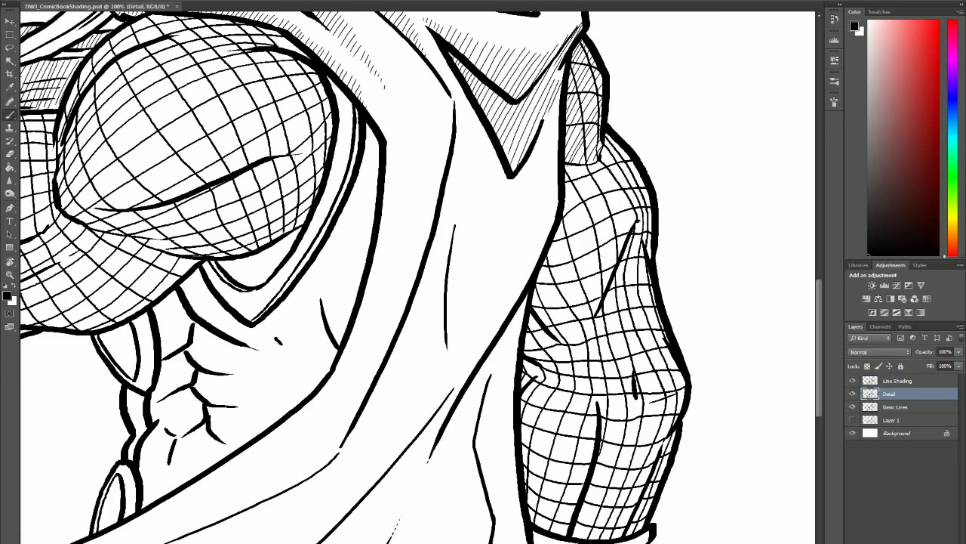
key("ctrl+shift+alt+n")
key("l")
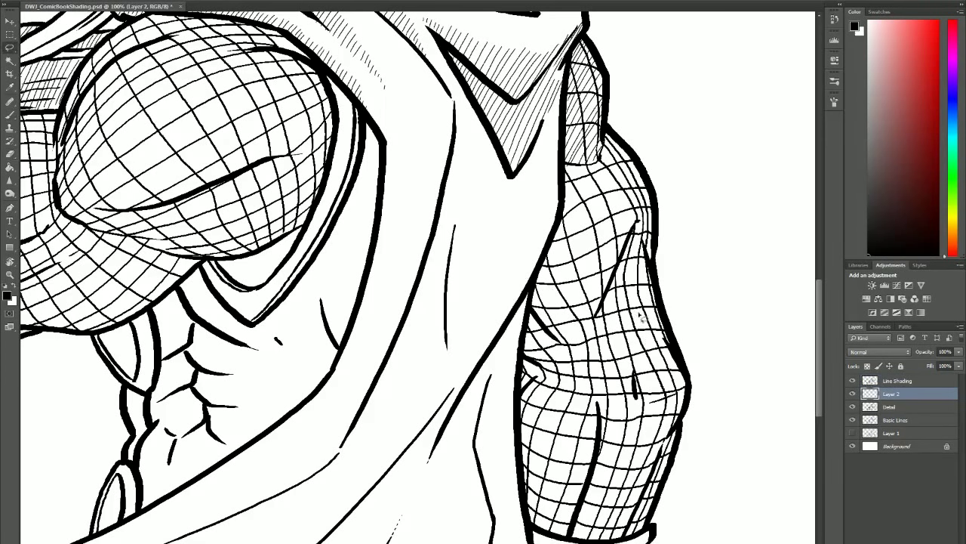
key("b")
Step: Try horizontal lines on the new layer beside the rear arm, and undo them
mouse_move(714, 229)
left_mouse_down()
mouse_move(546, 229)
mouse_move(674, 227)
left_mouse_up()
mouse_move(533, 231)
left_mouse_down()
mouse_move(682, 231)
mouse_move(631, 234)
mouse_move(681, 235)
mouse_move(686, 245)
left_mouse_up()
key("ctrl+z")
key("ctrl+z")
key("ctrl+z")
Step: Draw a stack of parallel horizontal lines beside the rear arm and trim both ends straight with rectangular selections
mouse_move(531, 252)
left_mouse_down()
mouse_move(688, 251)
mouse_move(704, 261)
mouse_move(698, 267)
left_mouse_up()
key("m")
left_click_drag(658, 200, 727, 288)
key("Delete")
left_click_drag(548, 300, 507, 206)
key("Delete")
Step: Widen the stack of horizontal lines and rotate it to match the diagonal hatching, placing it over the upper rear arm
left_click_drag(690, 212, 533, 289)
key("ctrl+t")
left_click_drag(690, 250, 803, 250)
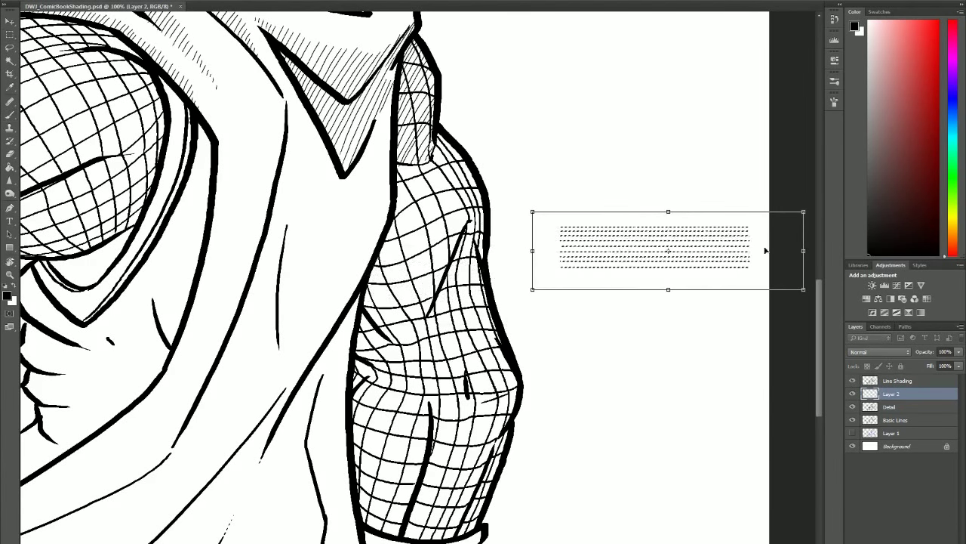
left_click_drag(533, 251, 297, 250)
mouse_move(812, 296)
left_mouse_down()
mouse_move(803, 163)
mouse_move(633, 11)
left_mouse_up()
left_click_drag(496, 125, 429, 197)
key("Return")
Step: Paste copies of the diagonal line block and align them down the rear arm until the pattern covers it to the wrist
key("ctrl+c")
key("ctrl+v")
key("v")
mouse_move(453, 276)
left_mouse_down()
mouse_move(478, 334)
mouse_move(475, 326)
left_mouse_up()
key("ctrl+v")
left_click_drag(442, 215, 471, 350)
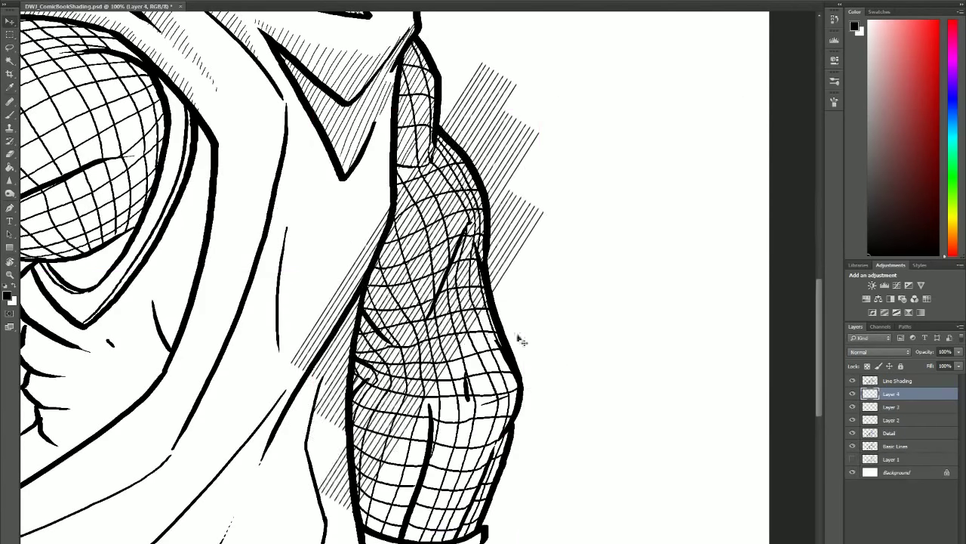
key("ctrl+v")
left_click_drag(819, 306, 819, 316)
mouse_move(408, 231)
left_mouse_down()
mouse_move(469, 313)
mouse_move(473, 394)
left_mouse_up()
key("ctrl+v")
mouse_move(424, 281)
left_mouse_down()
mouse_move(516, 461)
mouse_move(537, 446)
mouse_move(520, 408)
mouse_move(503, 423)
left_mouse_up()
Step: Duplicate the last line block and merge all the line-block layers into a single layer
key("ctrl+j")
left_click(909, 459, "shift")
right_click(908, 459)
left_click(904, 299)
Step: Select the rear arm along its outline, invert the selection and delete the line pattern outside the arm
key("l")
mouse_move(440, 90)
left_mouse_down()
mouse_move(481, 150)
mouse_move(524, 366)
mouse_move(487, 487)
mouse_move(475, 504)
mouse_move(447, 510)
mouse_move(366, 495)
mouse_move(351, 361)
mouse_move(398, 160)
mouse_move(435, 92)
left_mouse_up()
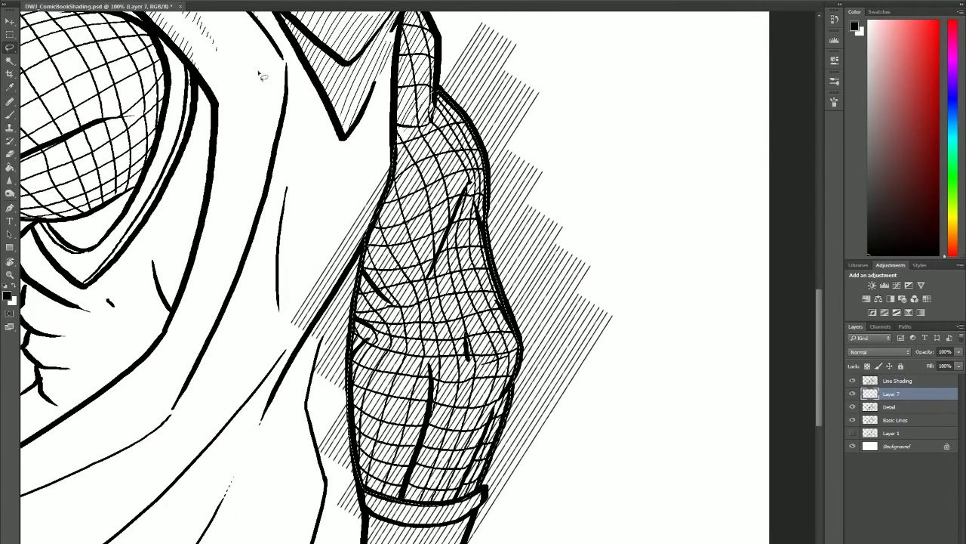
left_click(155, 1)
mouse_move(137, 0)
left_click(160, 16)
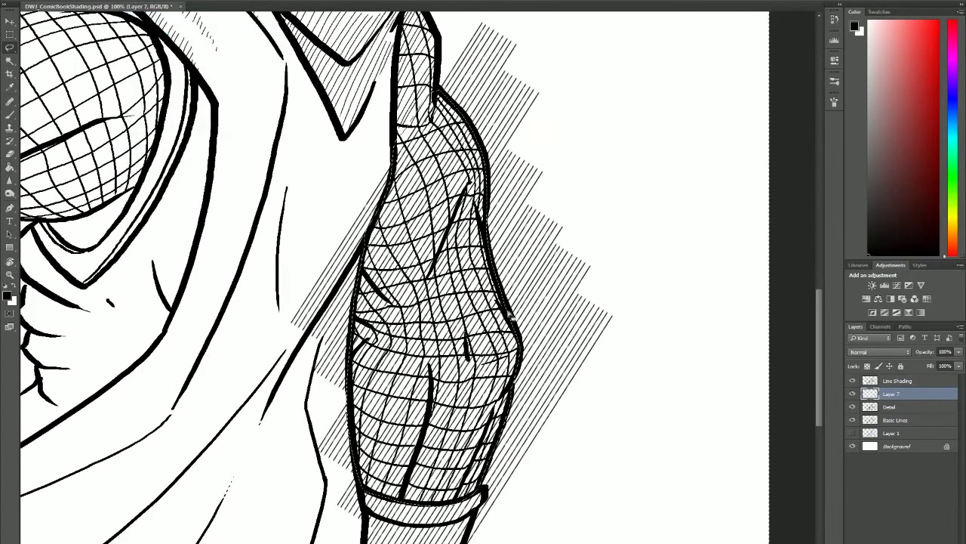
key("Delete")
Step: Hatch diagonal shadow lines along the muscle crease and upper edge of the front shoulder
key("b")
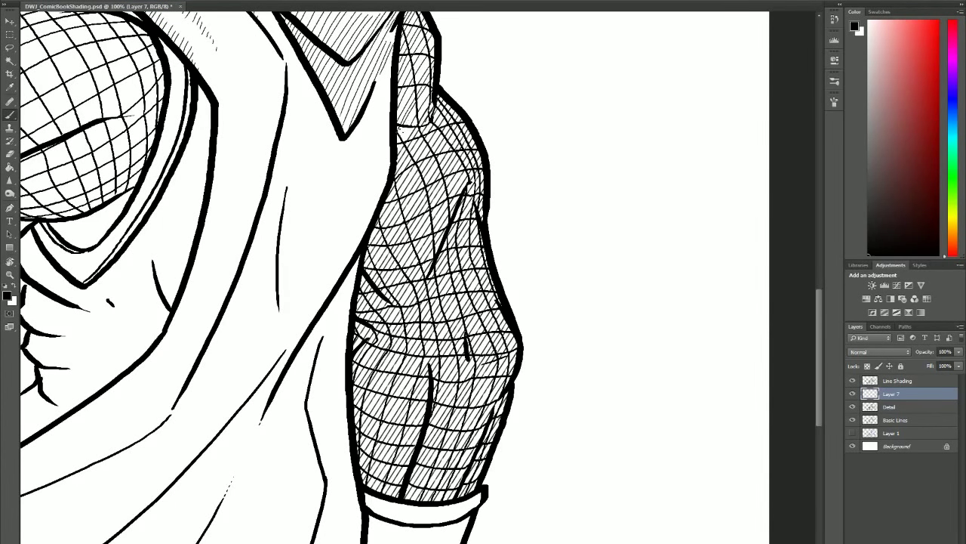
left_click_drag(570, 542, 531, 542)
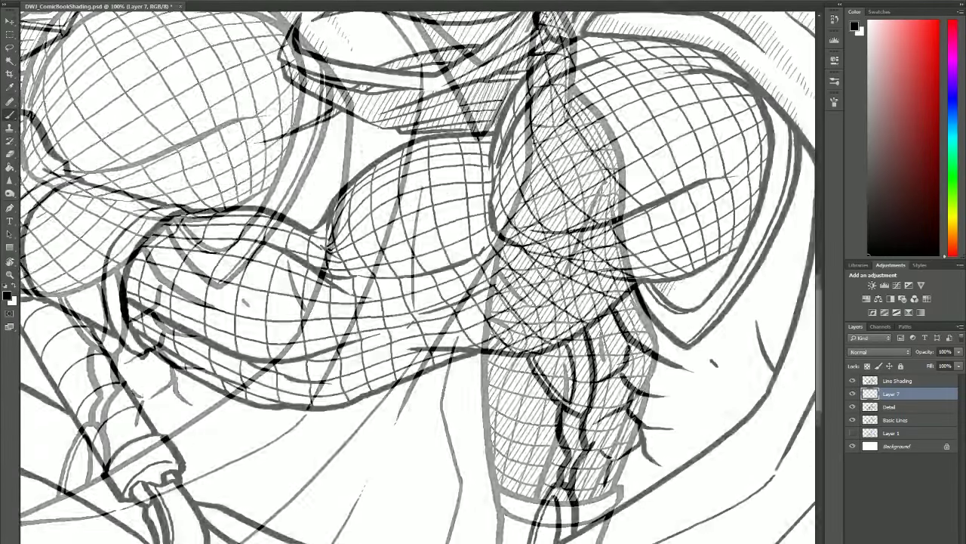
mouse_move(589, 336)
left_mouse_down()
mouse_move(707, 309)
mouse_move(748, 287)
left_mouse_up()
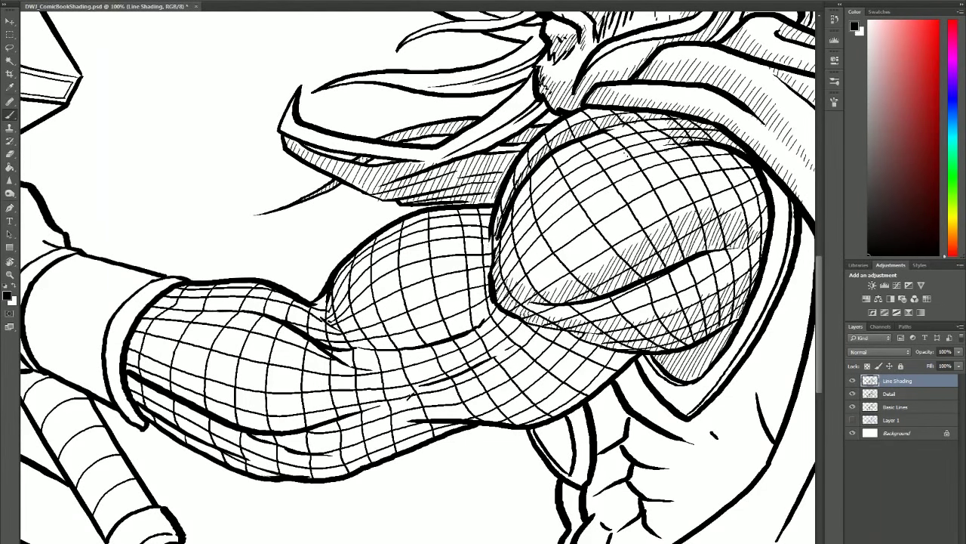
left_click_drag(637, 145, 625, 155)
Step: Hatch diagonal shadow lines along the lower edge of the front biceps and beside the shoulder
left_click_drag(400, 332, 482, 332)
mouse_move(424, 296)
left_mouse_down()
mouse_move(408, 315)
mouse_move(432, 345)
left_mouse_up()
left_click_drag(466, 323, 455, 347)
left_click_drag(527, 322, 509, 344)
left_click_drag(566, 290, 545, 330)
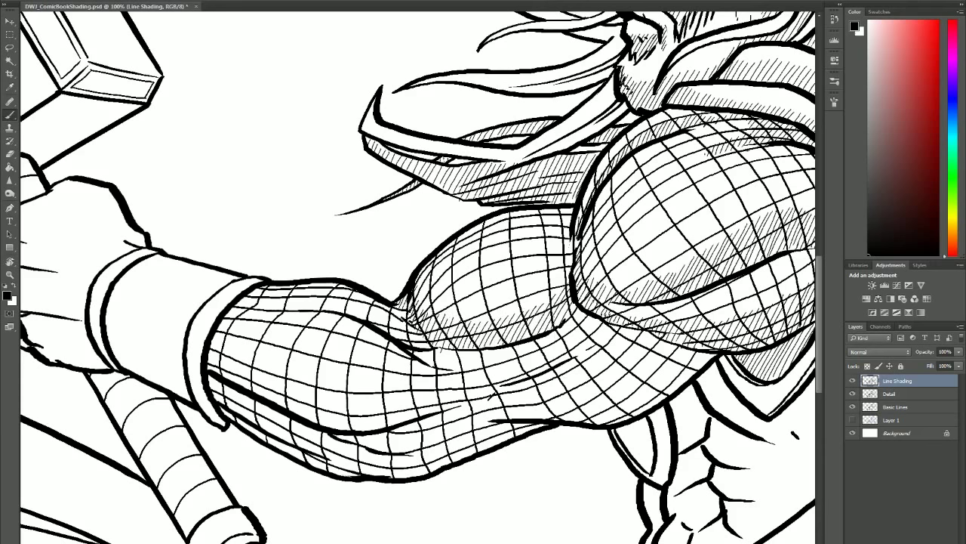
left_click_drag(574, 238, 564, 264)
left_click_drag(572, 207, 551, 225)
Step: Hatch diagonal shadow lines on the underside of the front upper arm, from the elbow toward the armpit
left_click_drag(508, 410, 497, 419)
mouse_move(534, 406)
left_mouse_down()
mouse_move(523, 417)
mouse_move(585, 399)
mouse_move(679, 345)
left_mouse_up()
left_click_drag(514, 381, 615, 317)
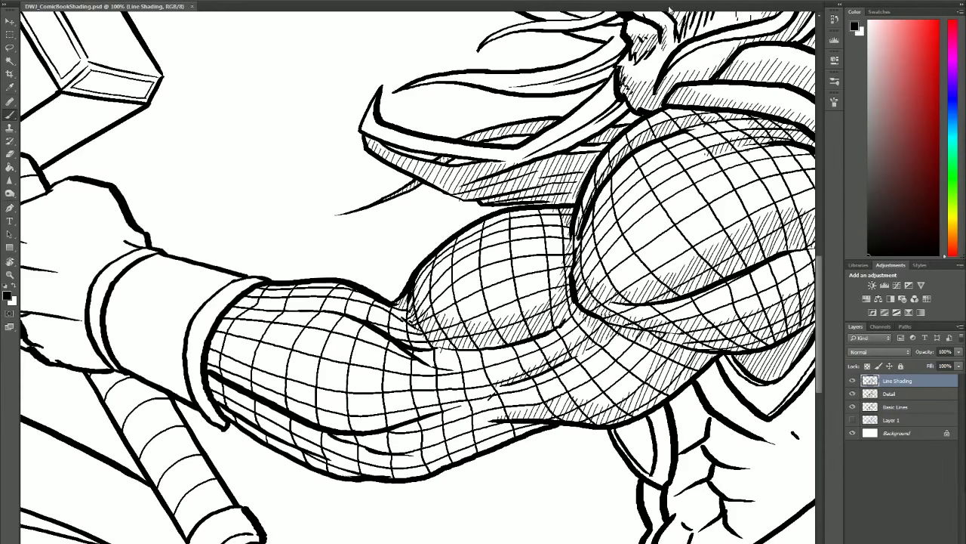
Step: Hatch diagonal shadow lines on the front forearm next to the wrist cuff
scroll(419, 276, "left", 3)
left_click_drag(356, 343, 346, 360)
left_click_drag(376, 353, 362, 373)
left_click_drag(393, 362, 377, 381)
left_click_drag(417, 372, 400, 394)
Step: Hatch diagonal shadow lines on the lower part and wrist side of the fist holding the hammer
mouse_move(221, 302)
left_mouse_down()
mouse_move(189, 359)
mouse_move(218, 367)
left_mouse_up()
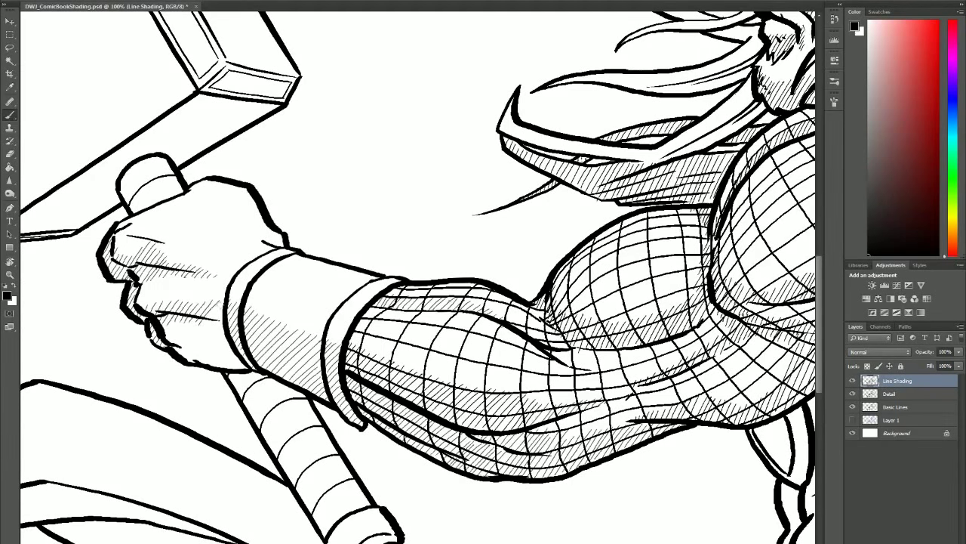
mouse_move(248, 217)
left_mouse_down()
mouse_move(240, 227)
mouse_move(265, 249)
left_mouse_up()
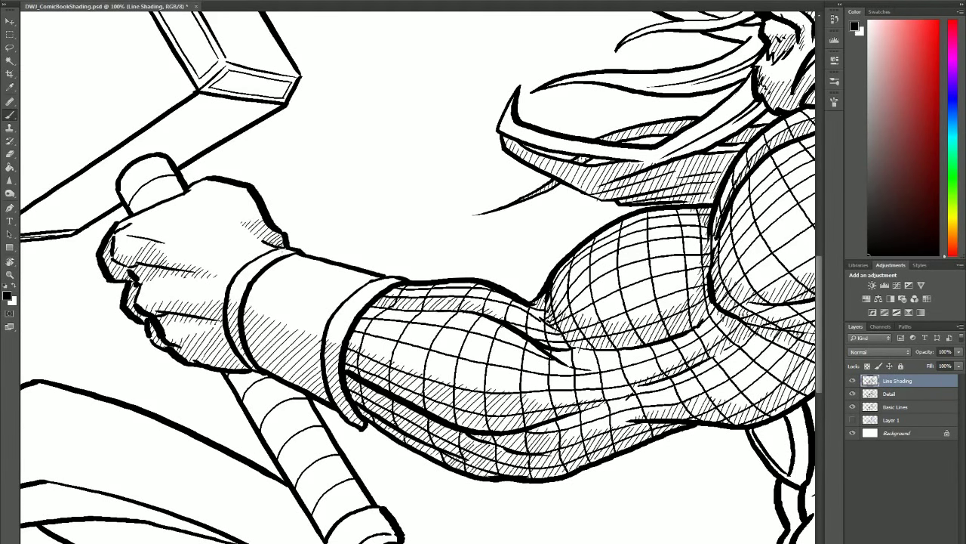
Step: Hatch diagonal shadow lines on the hammer handle above and below the fist
left_click_drag(130, 169, 122, 197)
left_click_drag(145, 184, 131, 211)
left_click_drag(258, 373, 237, 401)
left_click_drag(286, 386, 257, 423)
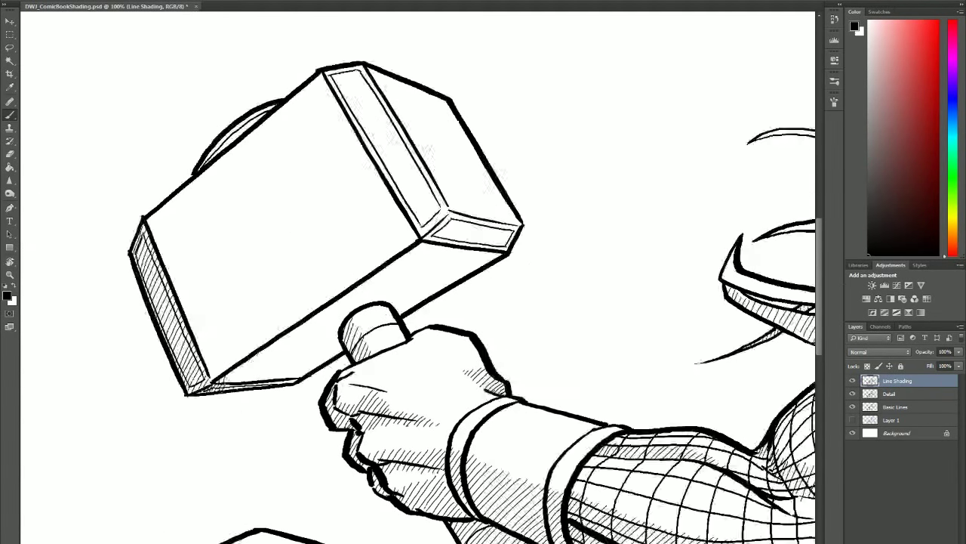
Step: Fill the underside of the hammer head with diagonal shadow lines
left_click_drag(225, 388, 252, 358)
left_click_drag(239, 385, 287, 335)
left_click_drag(272, 382, 325, 309)
left_click_drag(307, 371, 351, 293)
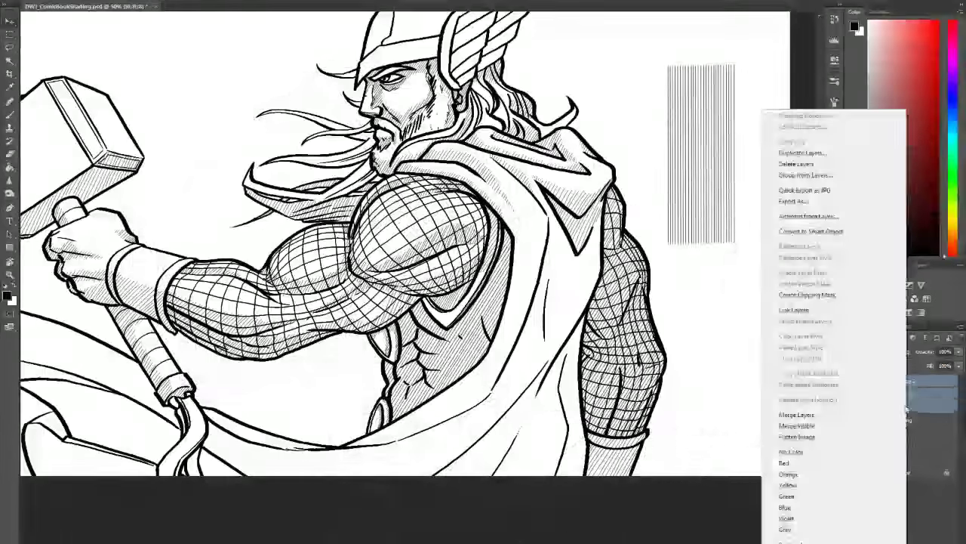
Step: Move the large block of vertical parallel lines down beside the rear arm
left_click_drag(689, 154, 709, 260)
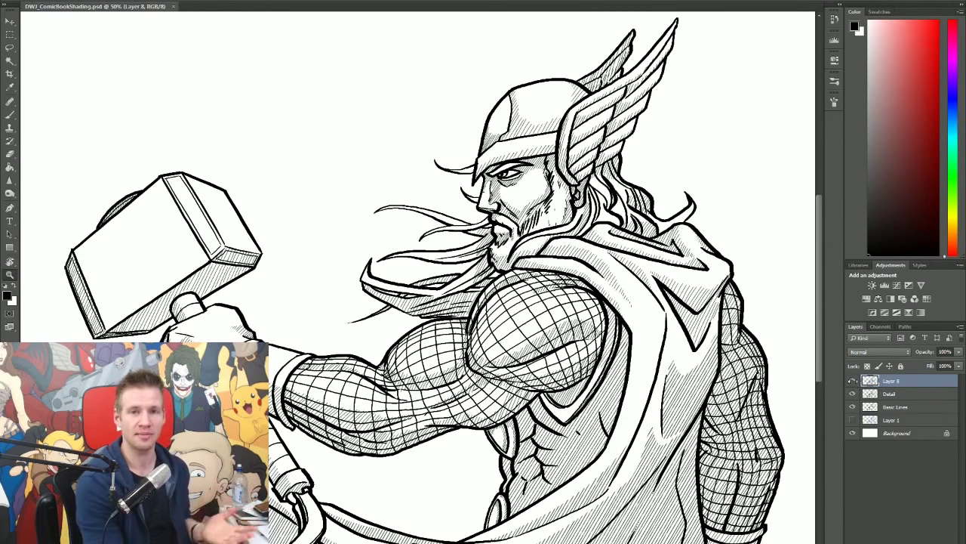
Step: Toggle the visibility of the shading layer to compare the drawing with and without line shading
left_click(852, 381)
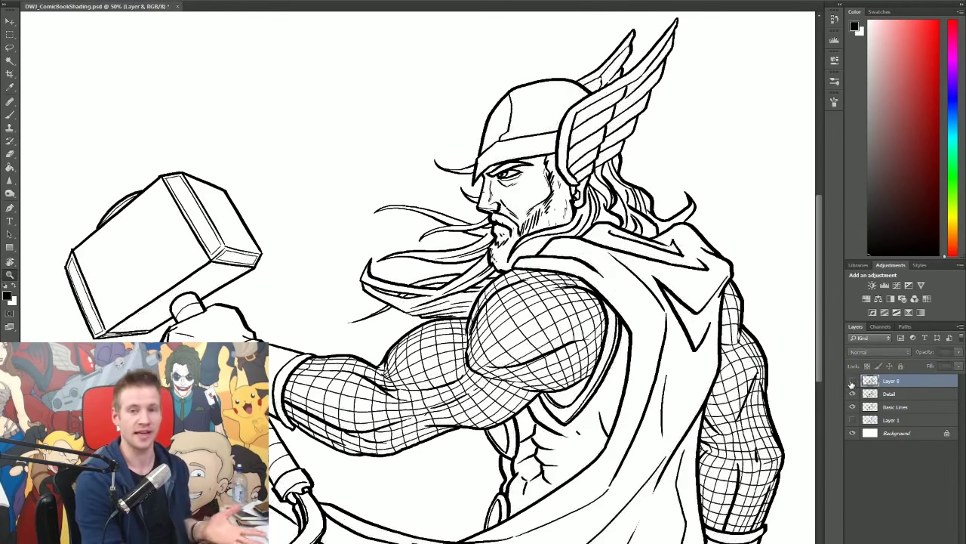
left_click(853, 381)
left_click(852, 381)
left_click(853, 382)
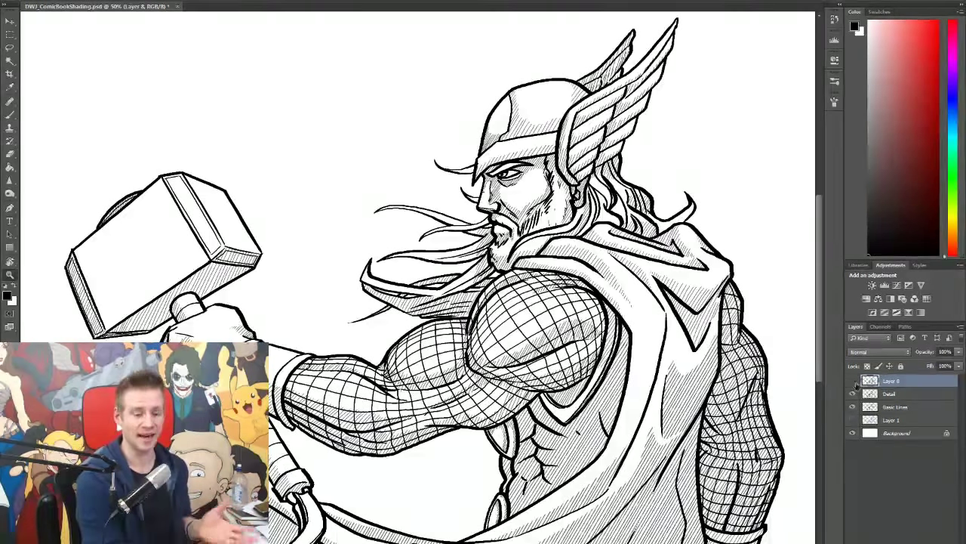
left_click(853, 381)
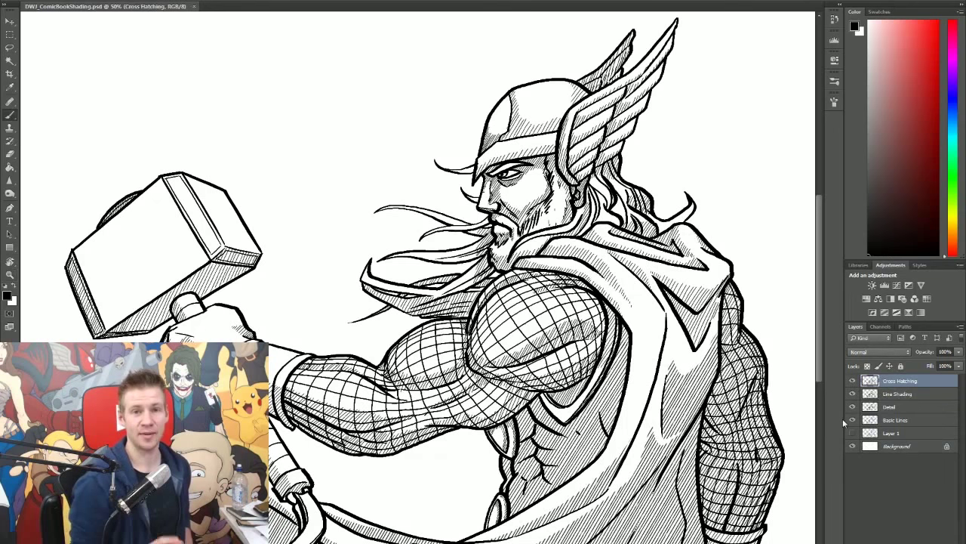
Step: Cross-hatch the shadows under the eye and beside the bridge of the nose on the Cross Hatching layer
key("z")
left_click(527, 212)
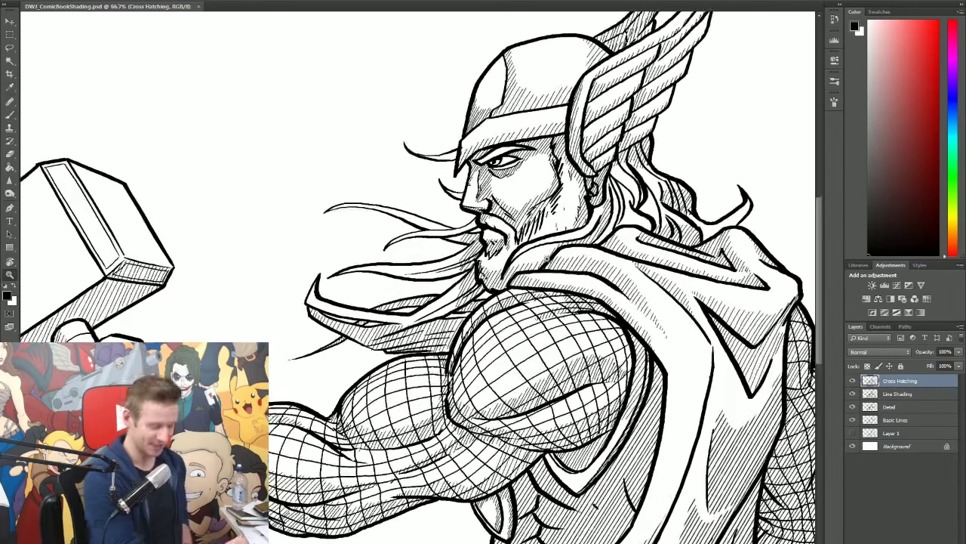
left_click(536, 213)
scroll(801, 250, "up", 3)
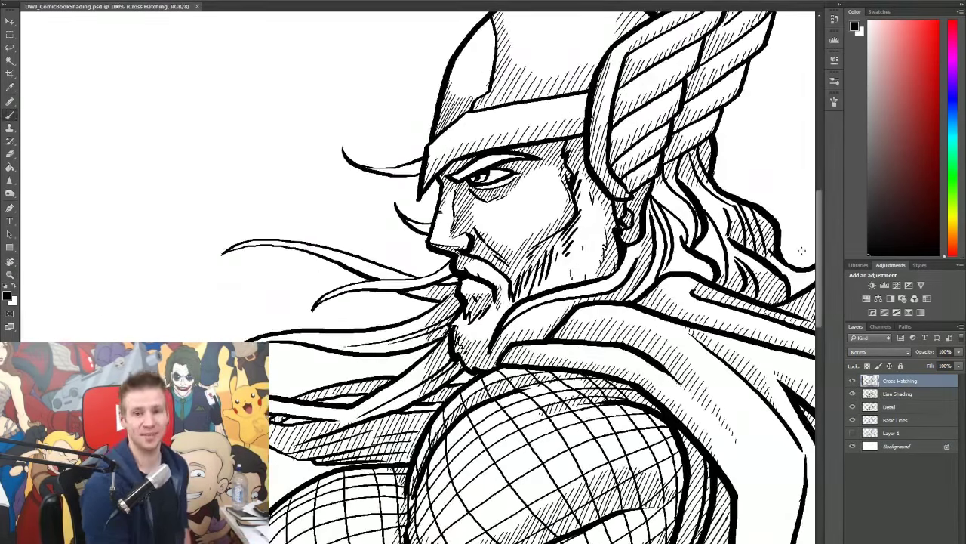
left_click_drag(460, 184, 469, 194)
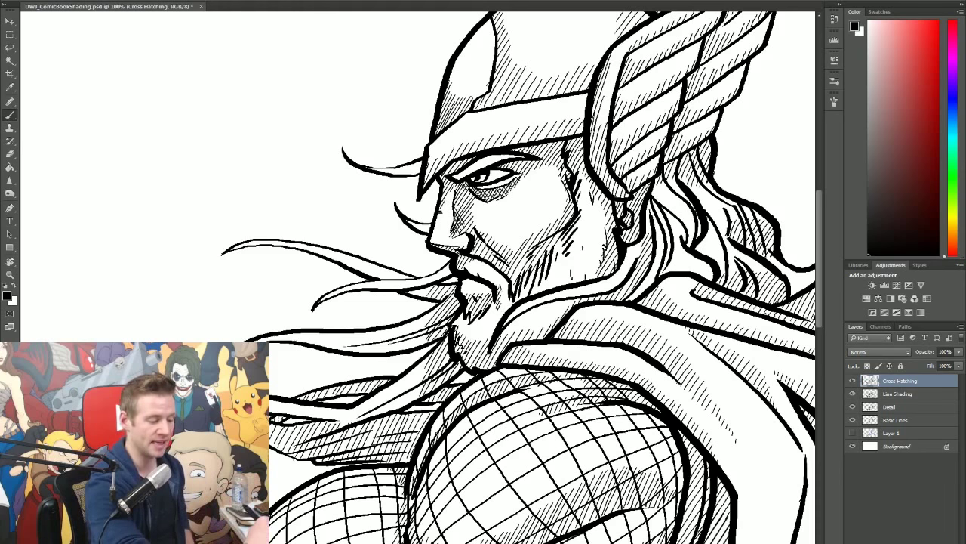
left_click_drag(460, 184, 471, 200)
left_click_drag(447, 162, 457, 187)
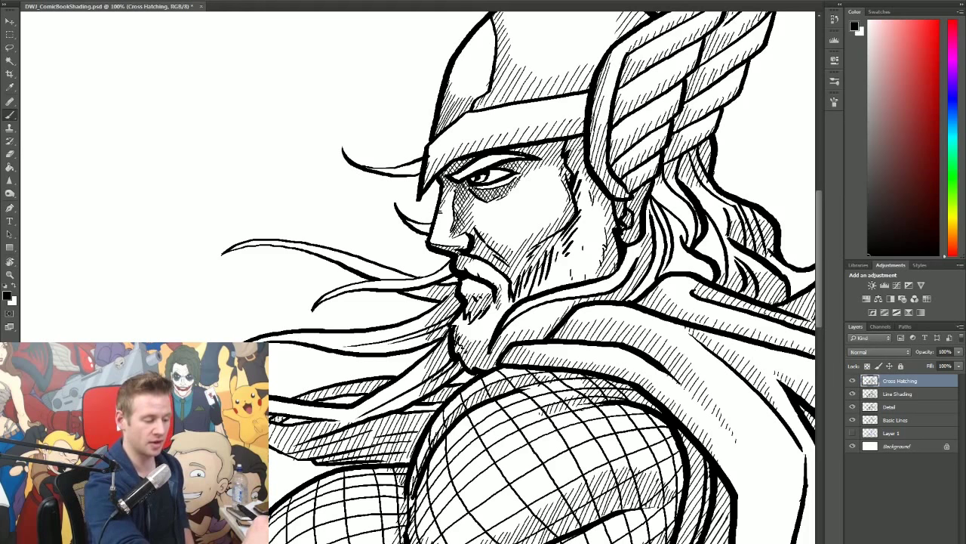
Step: Cross-hatch the shadows in the cape's collar folds and along the front shoulder's muscle crease
left_click_drag(819, 280, 818, 289)
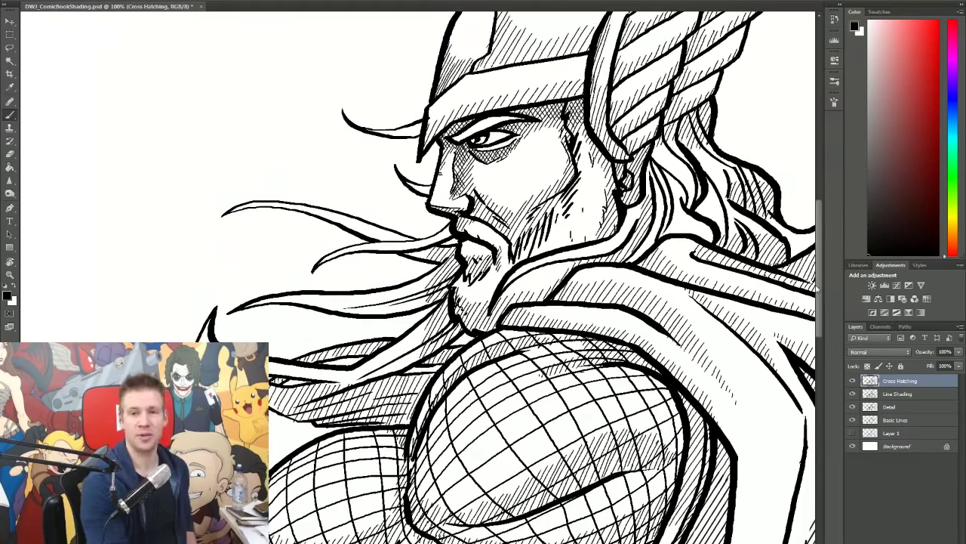
left_click_drag(423, 542, 434, 542)
mouse_move(530, 280)
left_mouse_down()
mouse_move(617, 303)
mouse_move(674, 376)
left_mouse_up()
key("ctrl+z")
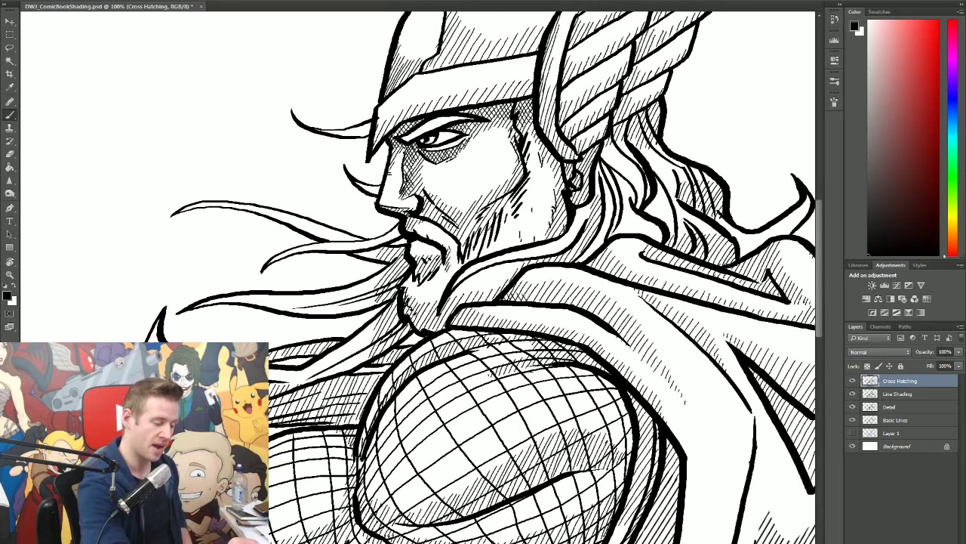
left_click_drag(549, 292, 541, 305)
left_click_drag(560, 292, 549, 304)
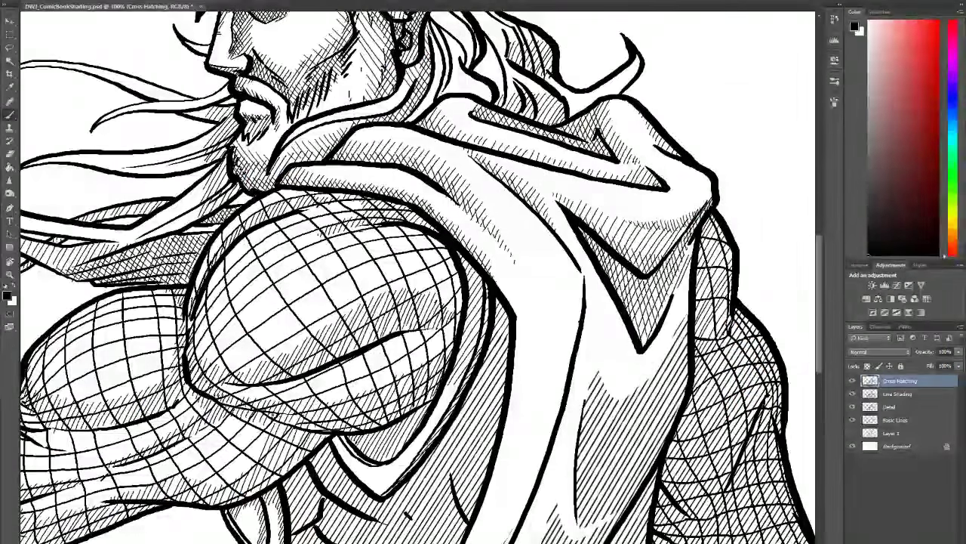
left_click_drag(219, 383, 453, 316)
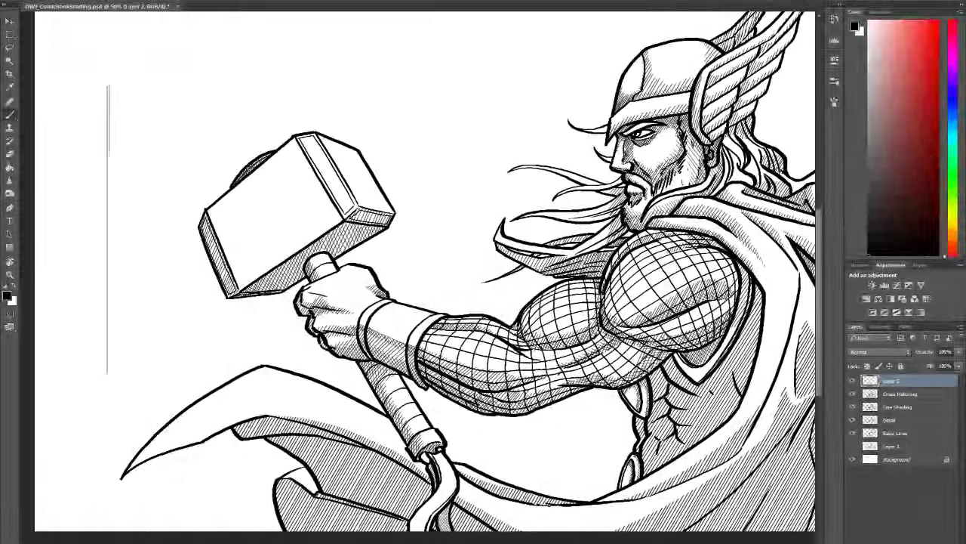
Step: Draw a narrow column of tall, evenly spaced vertical lines on a new layer beside the hammer
left_click_drag(109, 156, 110, 420)
mouse_move(111, 84)
left_mouse_down()
mouse_move(114, 450)
mouse_move(116, 408)
left_mouse_up()
mouse_move(119, 82)
left_mouse_down()
mouse_move(122, 451)
mouse_move(127, 80)
left_mouse_up()
left_click_drag(130, 466, 130, 130)
Step: Copy the column of vertical lines and place the pasted copies side by side as a wider block
key("m")
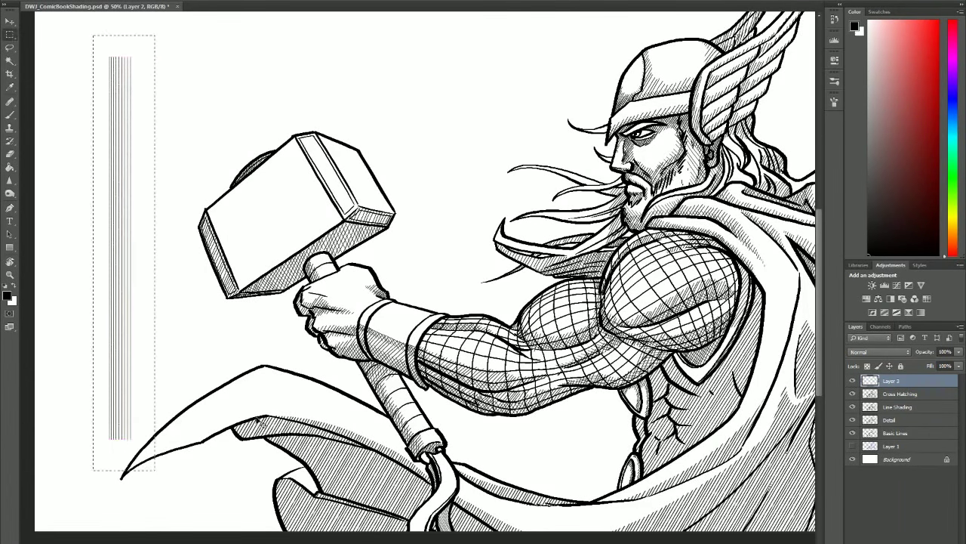
key("ctrl+v")
key("v")
left_click_drag(139, 341, 162, 341)
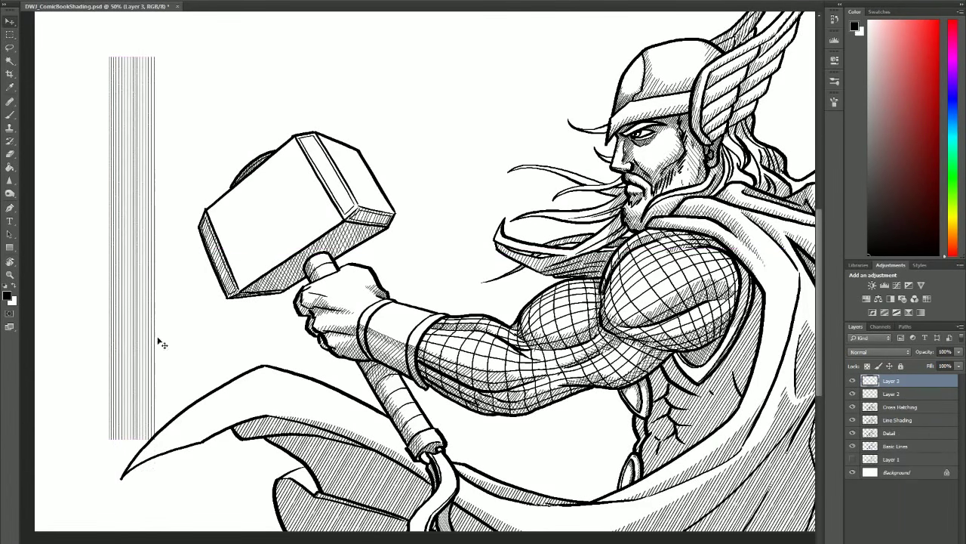
key("ctrl+v")
left_click_drag(470, 339, 207, 298)
key("ctrl+v")
left_click_drag(465, 250, 227, 209)
key("ctrl+v")
Step: Merge the vertical line blocks into one layer and rotate the block to slant against the existing hatching
right_click(869, 408)
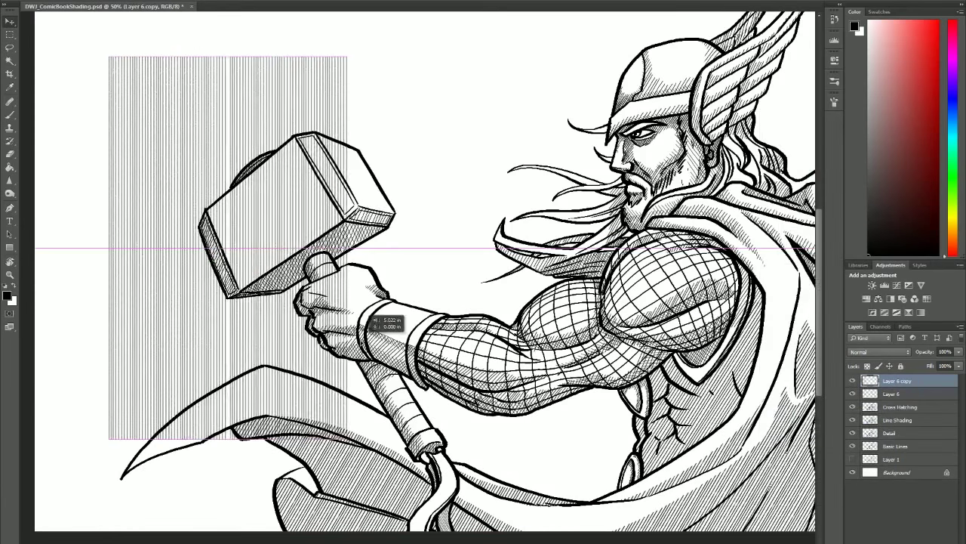
right_click(868, 408)
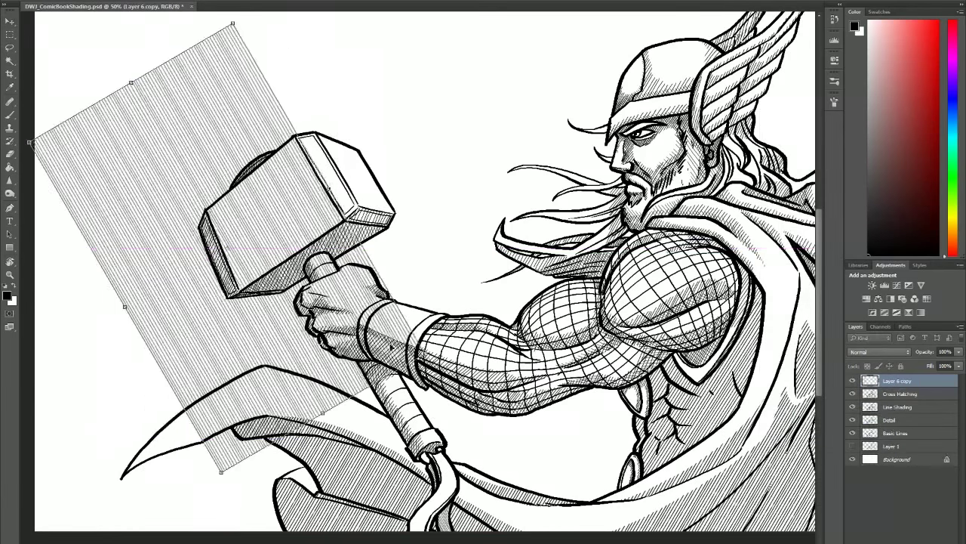
left_click_drag(29, 141, 108, 173)
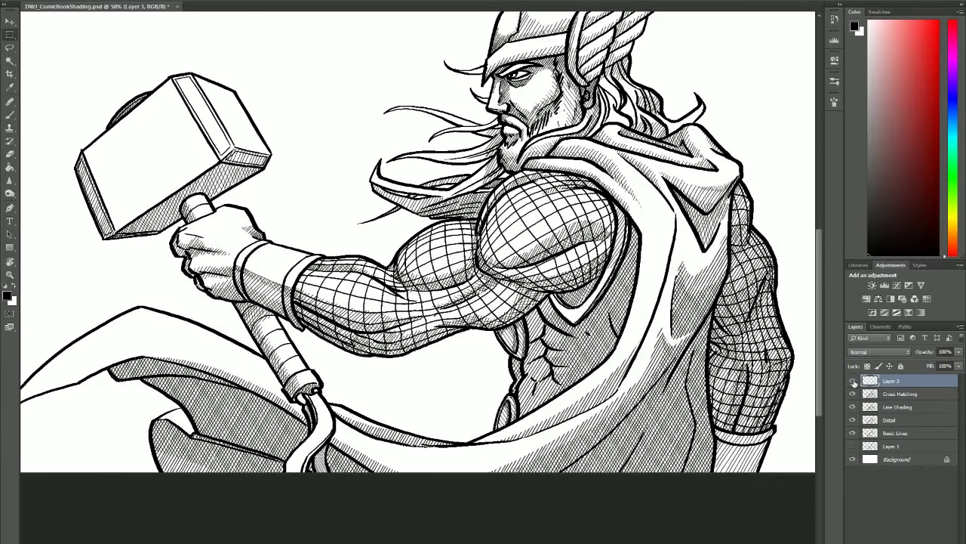
Step: Toggle the visibility of the Cross Hatching layer to compare the drawing with and without cross-hatching
key("e")
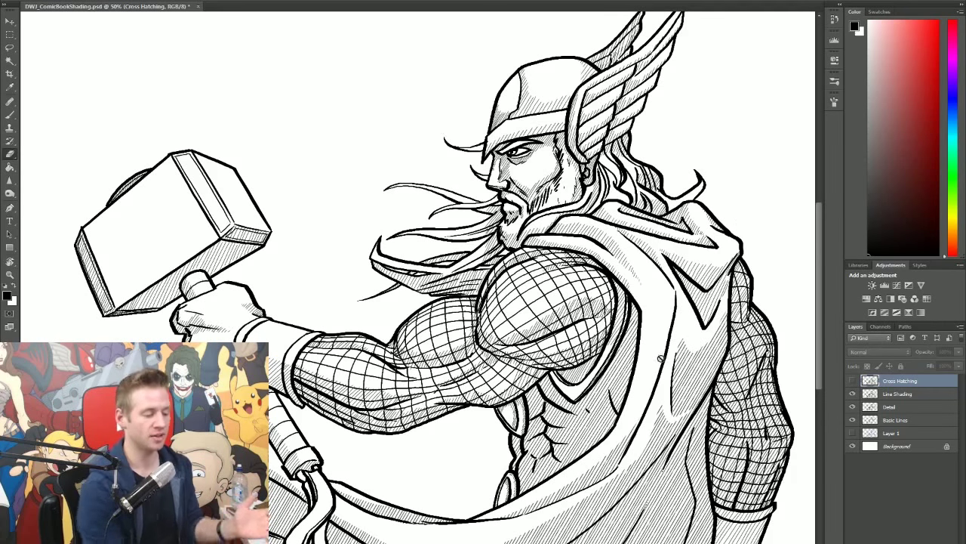
left_click(853, 380)
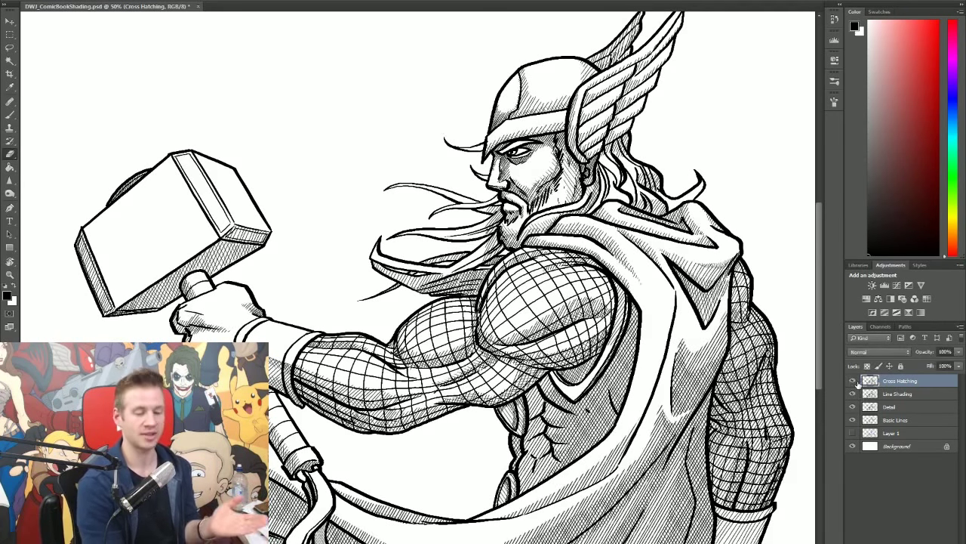
left_click(853, 381)
left_click(853, 380)
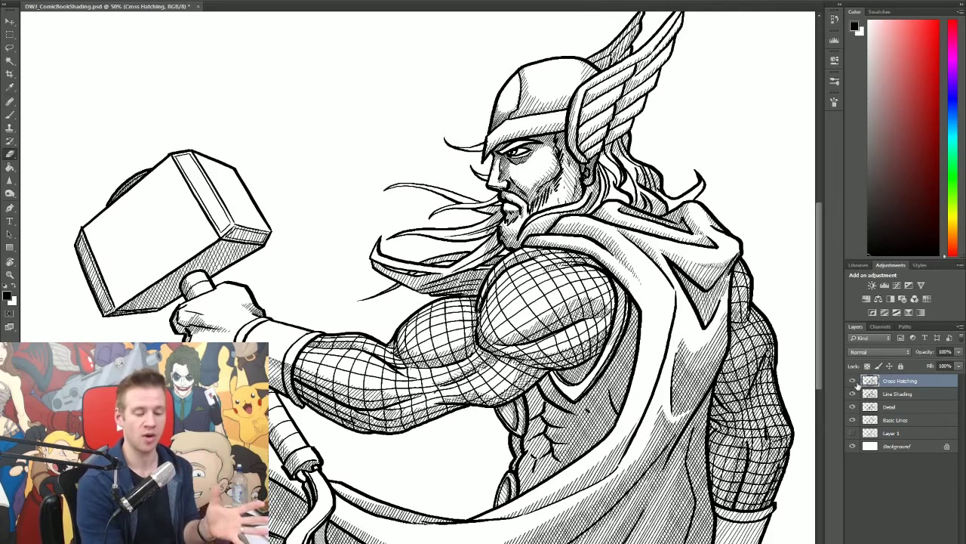
left_click(853, 381)
left_click(853, 381)
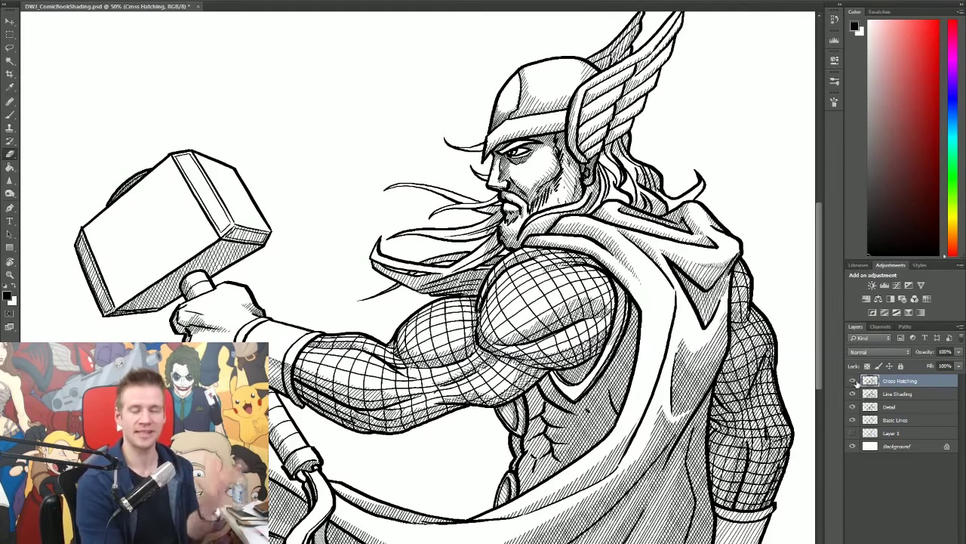
left_click(854, 381)
left_click(853, 380)
left_click(853, 380)
left_click(853, 380)
left_click(853, 381)
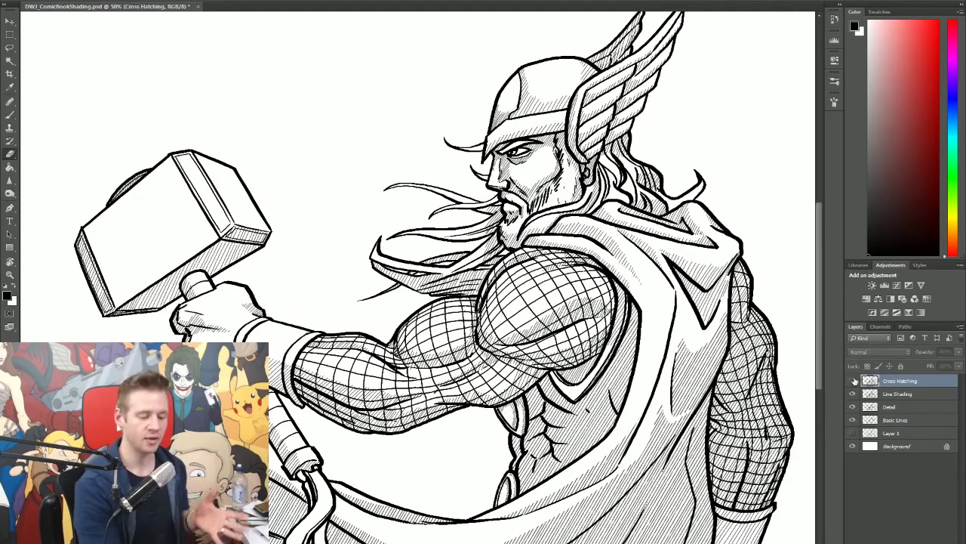
Step: Show the Cross Hatching layer and switch it off and on to compare its effect on the shading
left_click(853, 380)
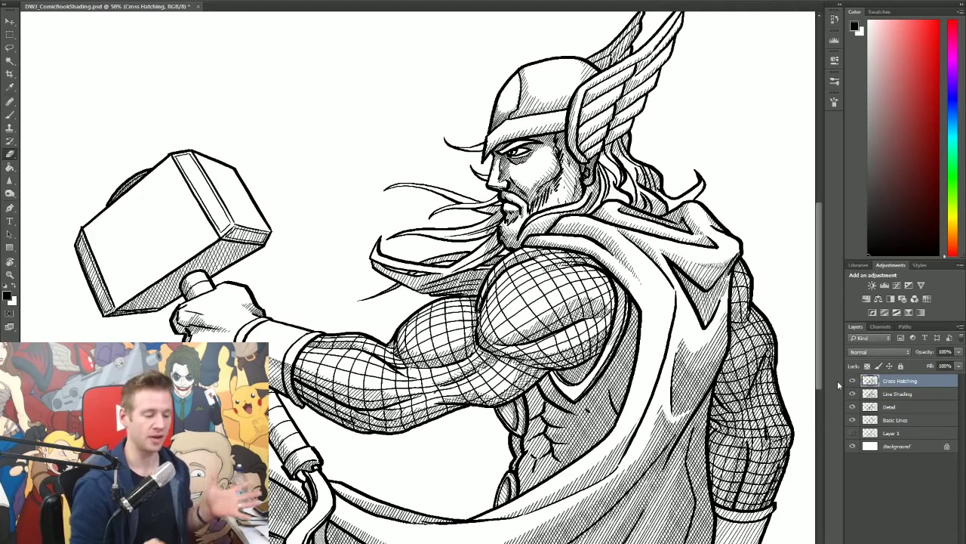
left_click(853, 381)
left_click(853, 381)
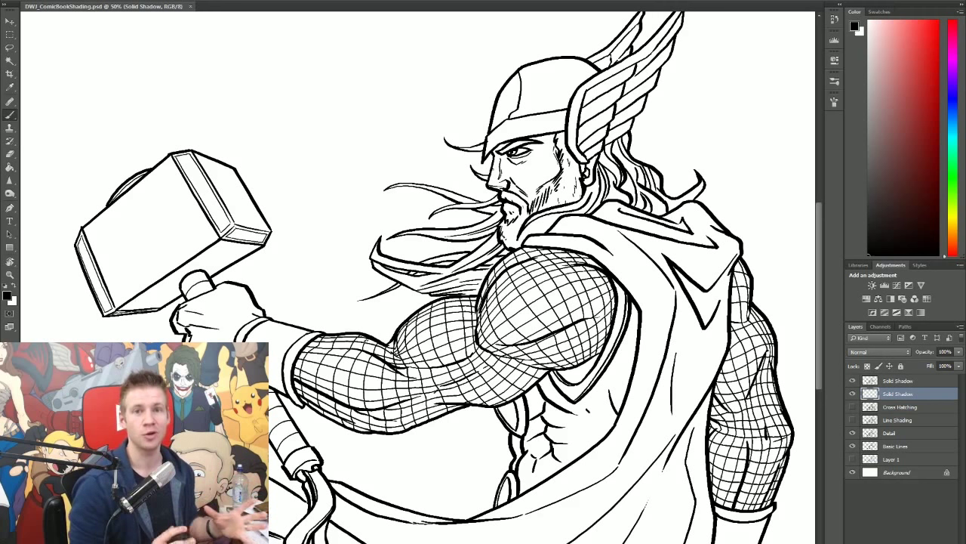
Step: Paint solid black shadows under the brow and eye, along the nose, and beneath the moustache and chin on the Solid Shadow layer
scroll(530, 172, "up", 2)
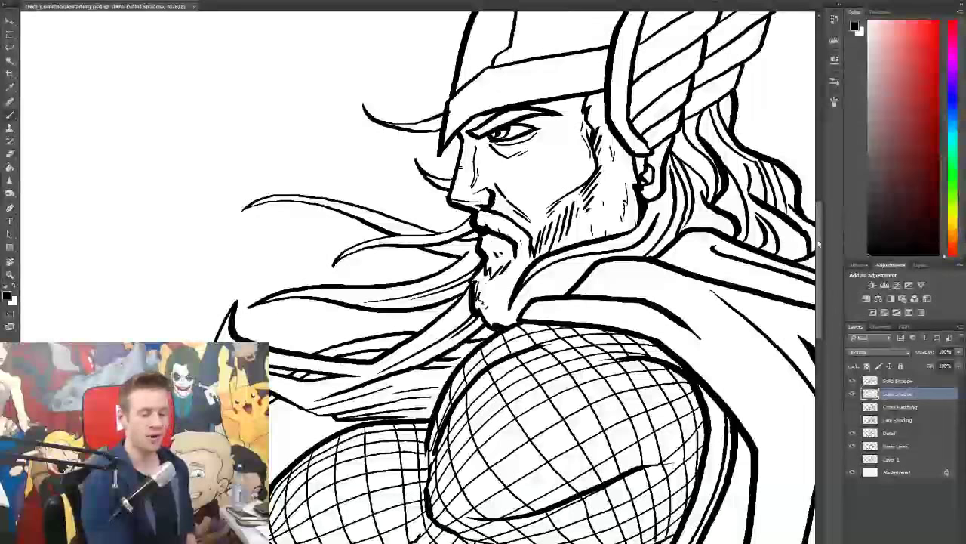
left_click_drag(821, 244, 824, 225)
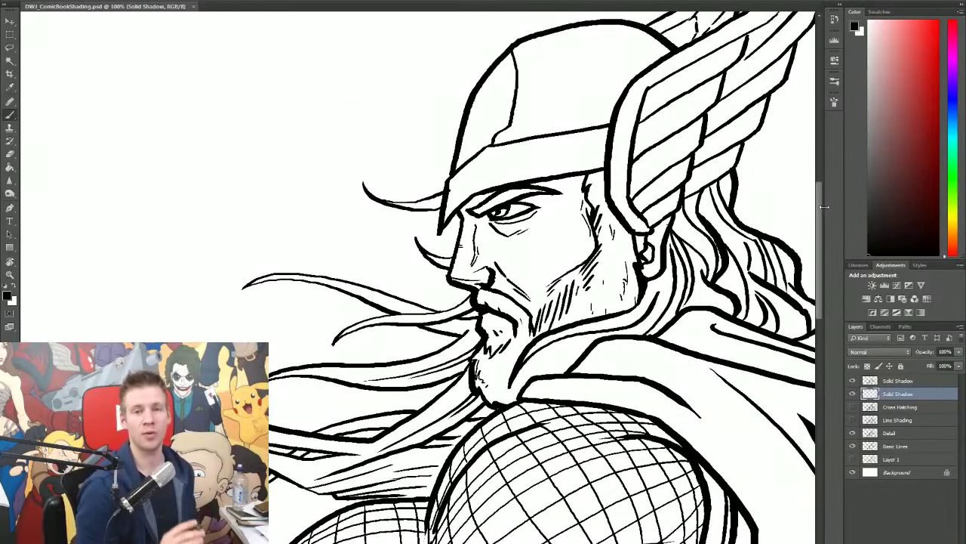
left_click_drag(466, 204, 484, 195)
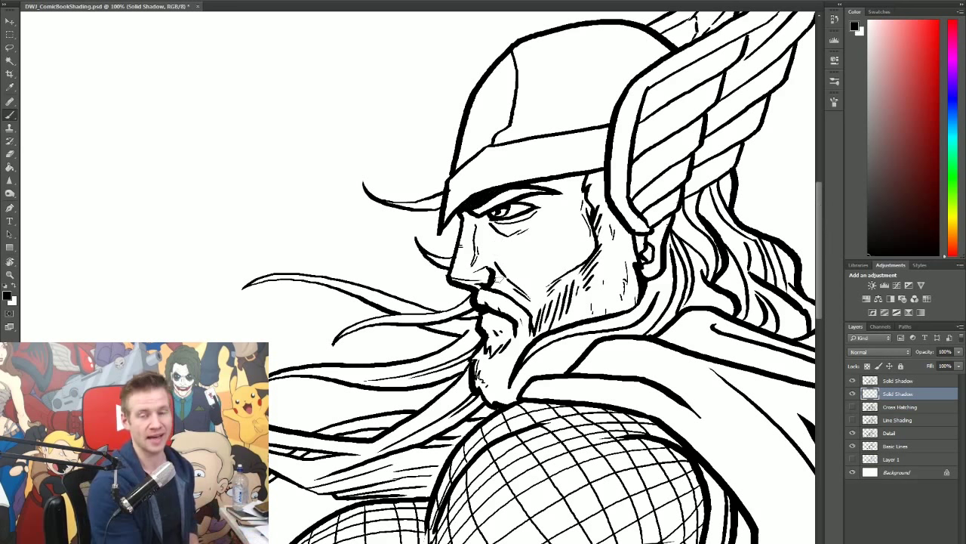
left_click_drag(463, 215, 527, 221)
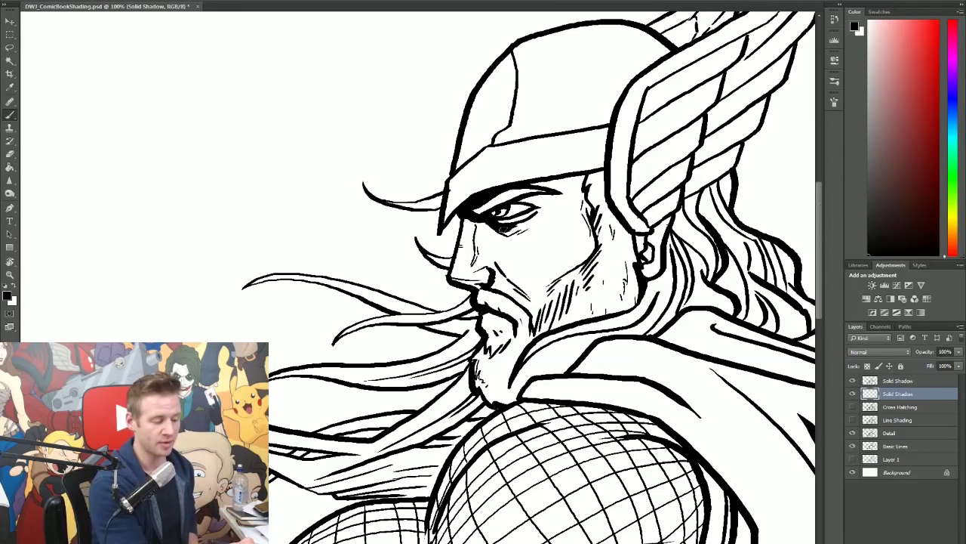
left_click_drag(509, 228, 544, 206)
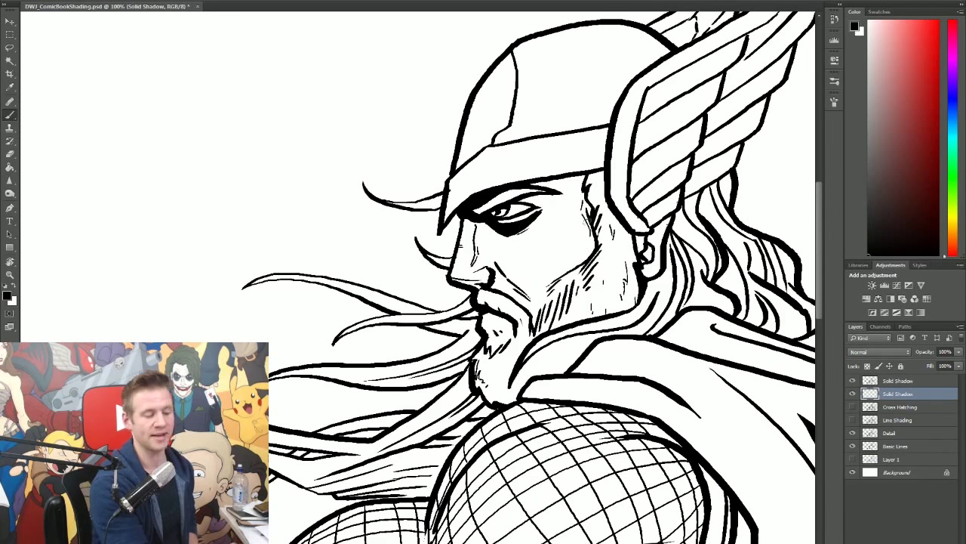
key("e")
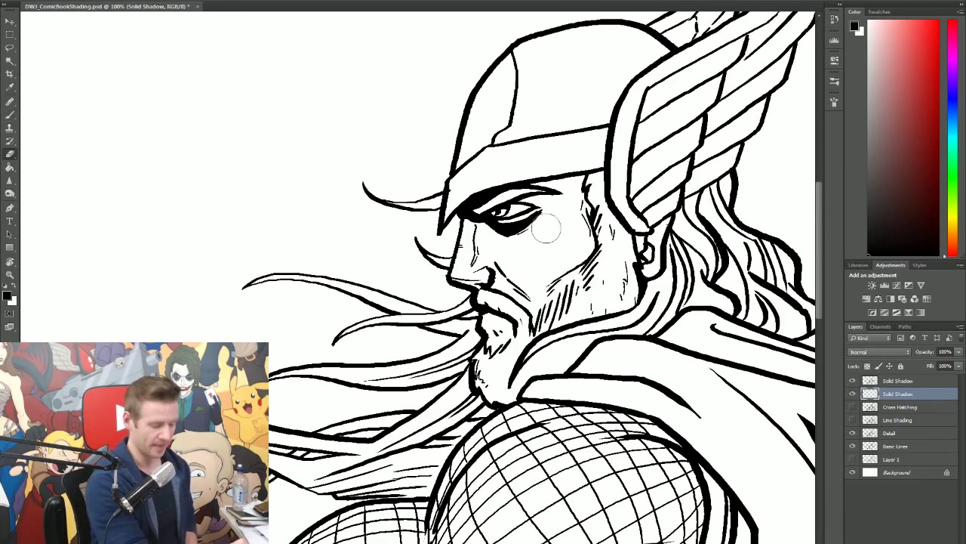
key("b")
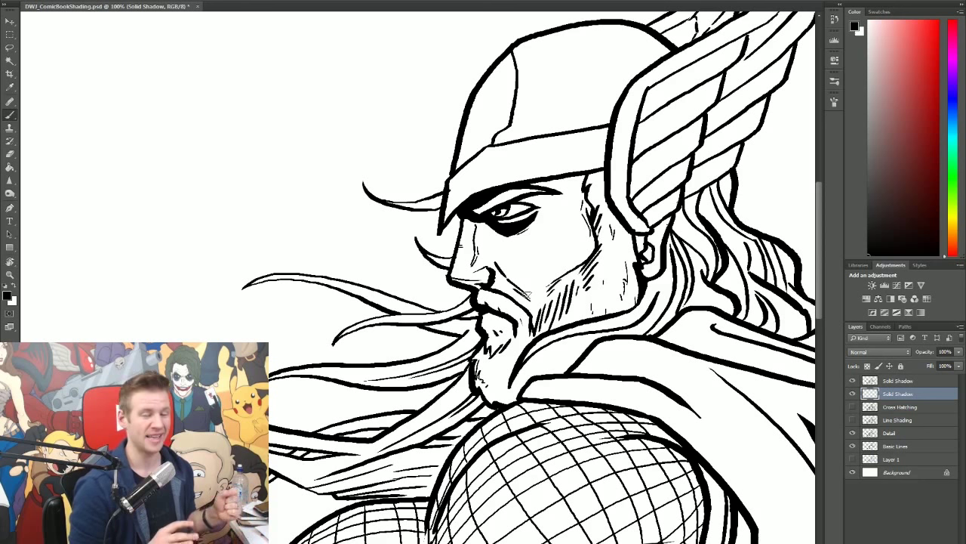
left_click_drag(819, 231, 819, 242)
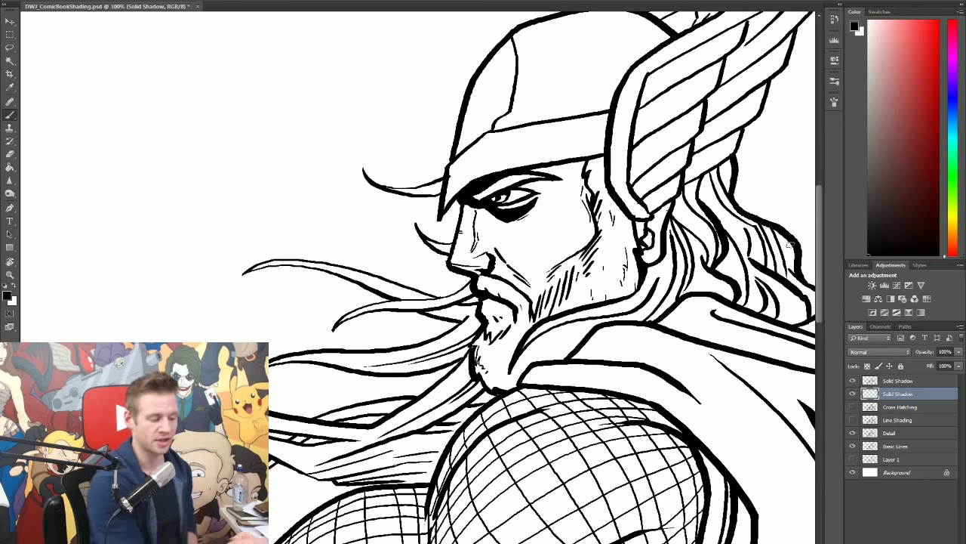
mouse_move(453, 263)
left_mouse_down()
mouse_move(487, 270)
mouse_move(489, 259)
left_mouse_up()
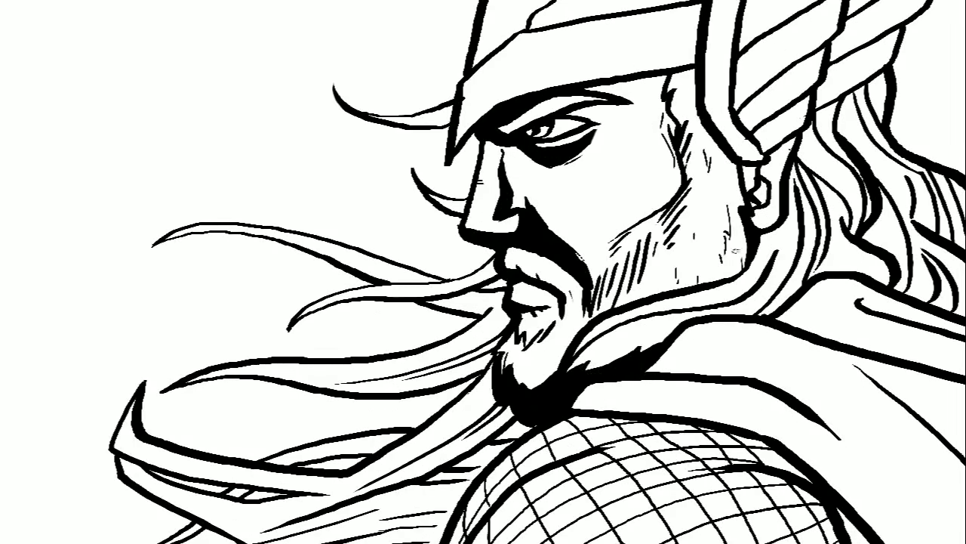
Step: Fill the sideburn, back of the jaw and neck hair below the ear with solid black, cleaning the edges beneath the ear with white
mouse_move(706, 278)
left_mouse_down()
mouse_move(684, 151)
mouse_move(691, 124)
mouse_move(703, 137)
left_mouse_up()
right_click(719, 184)
mouse_move(733, 178)
left_mouse_down()
mouse_move(717, 277)
mouse_move(739, 305)
mouse_move(785, 264)
mouse_move(794, 160)
mouse_move(793, 184)
left_mouse_up()
left_click_drag(622, 320, 759, 254)
key("ctrl+z")
key("x")
left_click_drag(753, 299, 790, 237)
key("ctrl+z")
right_click(777, 265)
left_click_drag(761, 288, 800, 227)
key("x")
Step: Thicken the undersides of the flowing beard strands with solid black shadow
left_click_drag(264, 380, 515, 325)
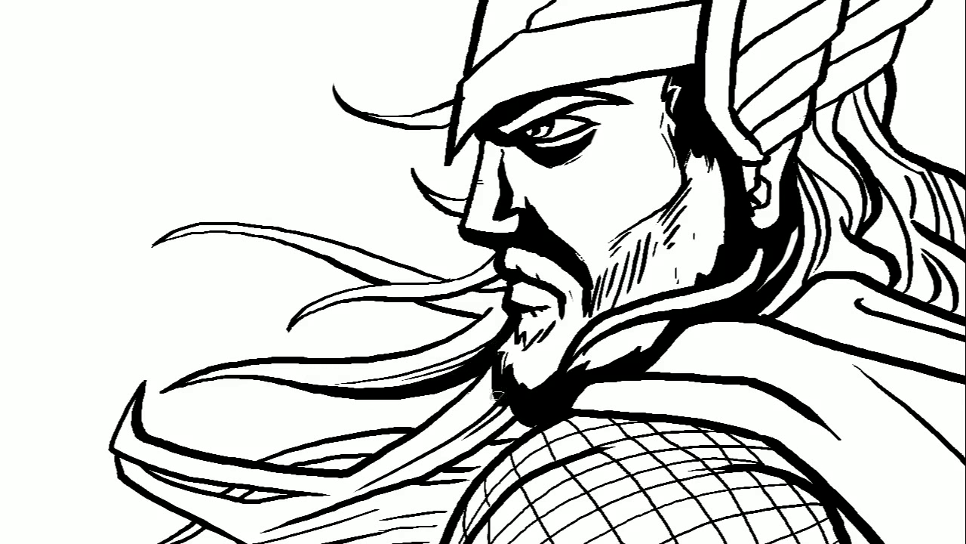